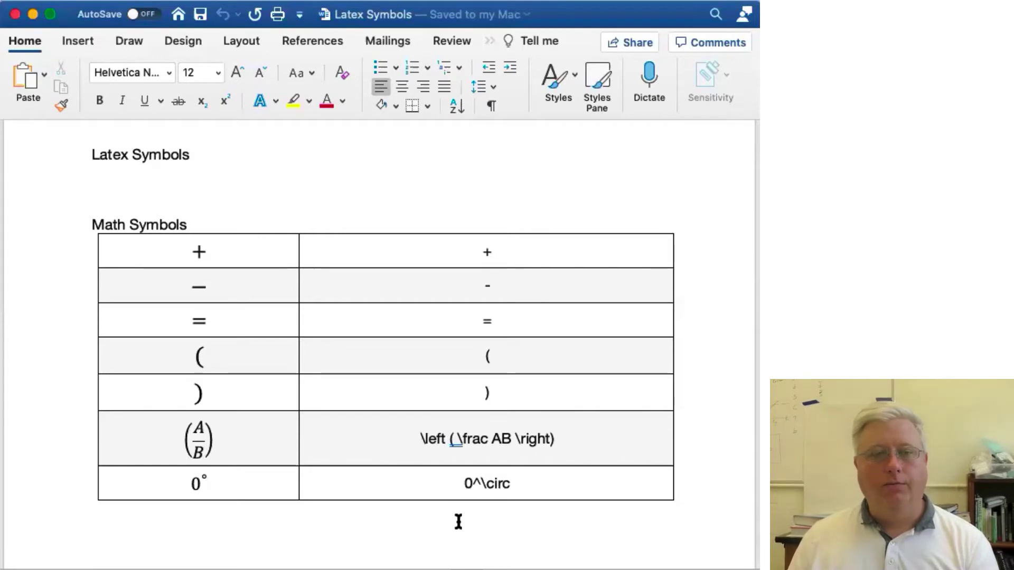
# Enter the web address it.umass.edu on the blank line below the Latex Symbols title and highlight it in yellow
pyautogui.click(112, 191)
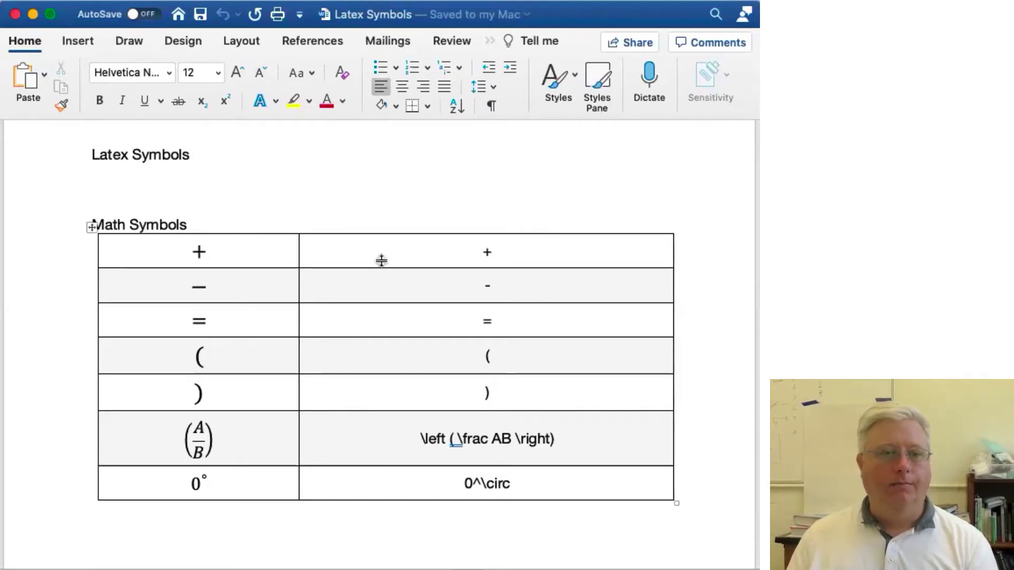
pyautogui.write('it')
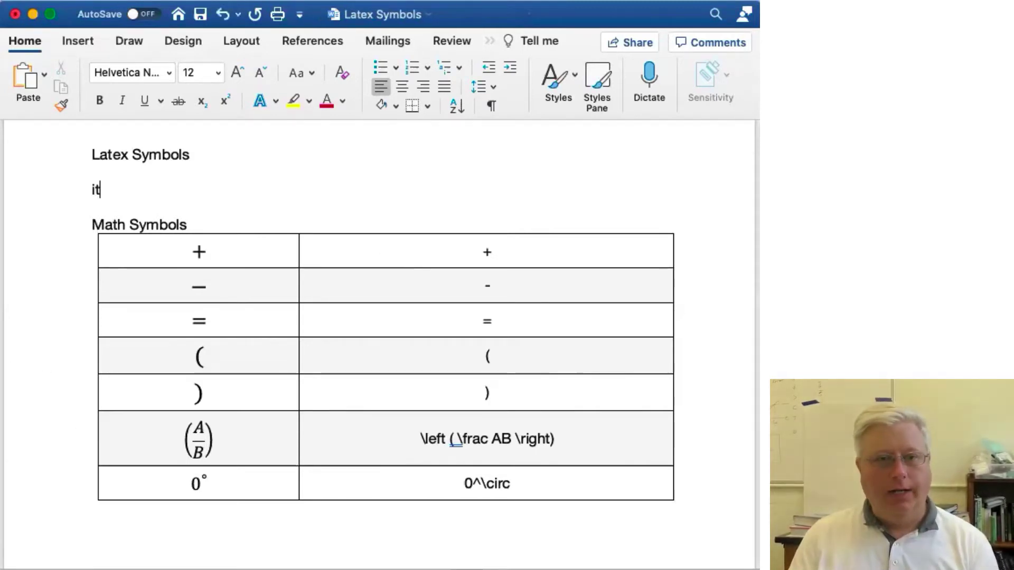
pyautogui.write('.umass.edu')
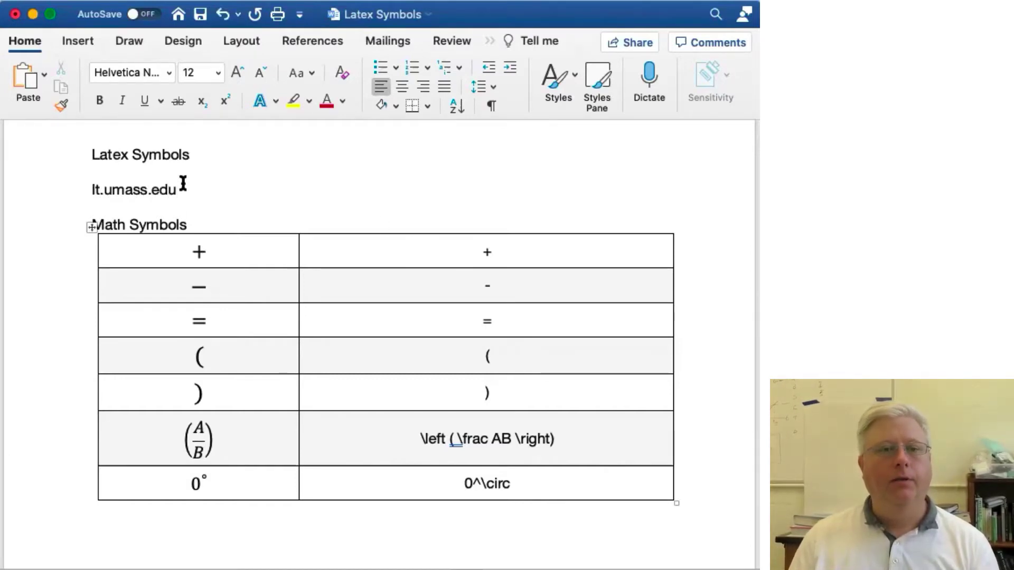
pyautogui.moveTo(183, 189); pyautogui.dragTo(93, 189)
pyautogui.click(293, 101)
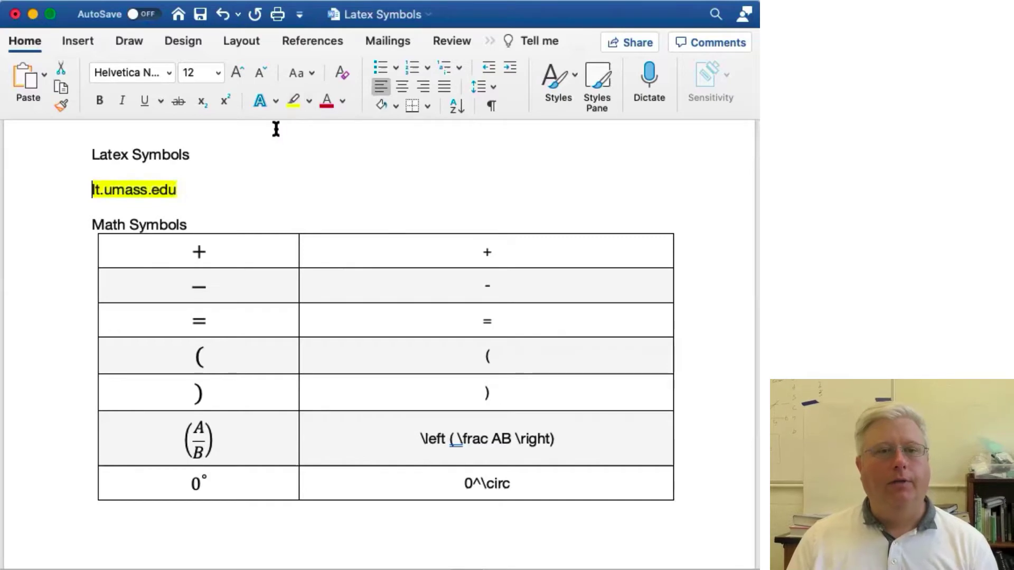
pyautogui.click(274, 191)
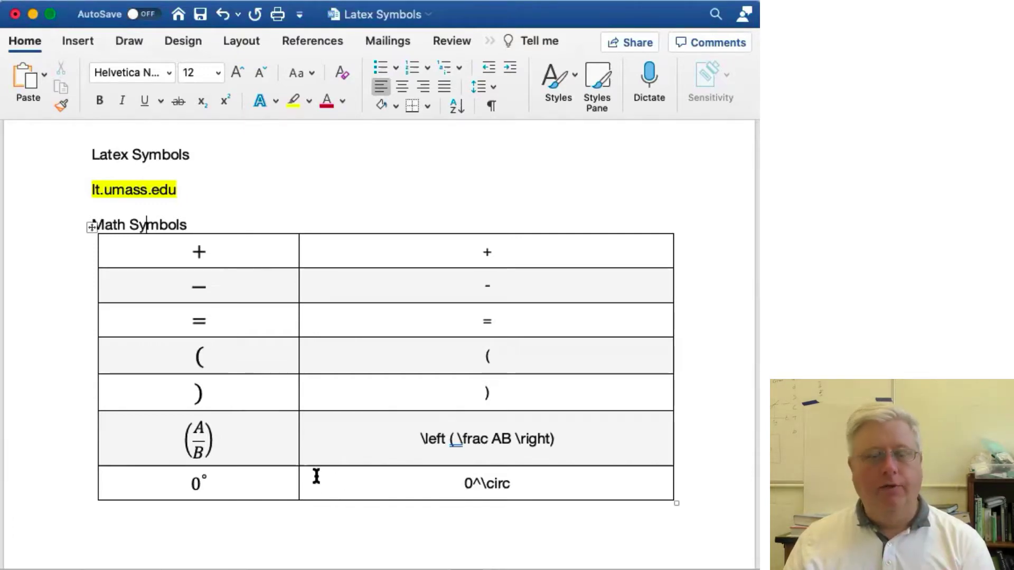
# Examine the LaTeX code for the parenthesised fraction in the Math Symbols table
pyautogui.moveTo(424, 441); pyautogui.dragTo(566, 443)
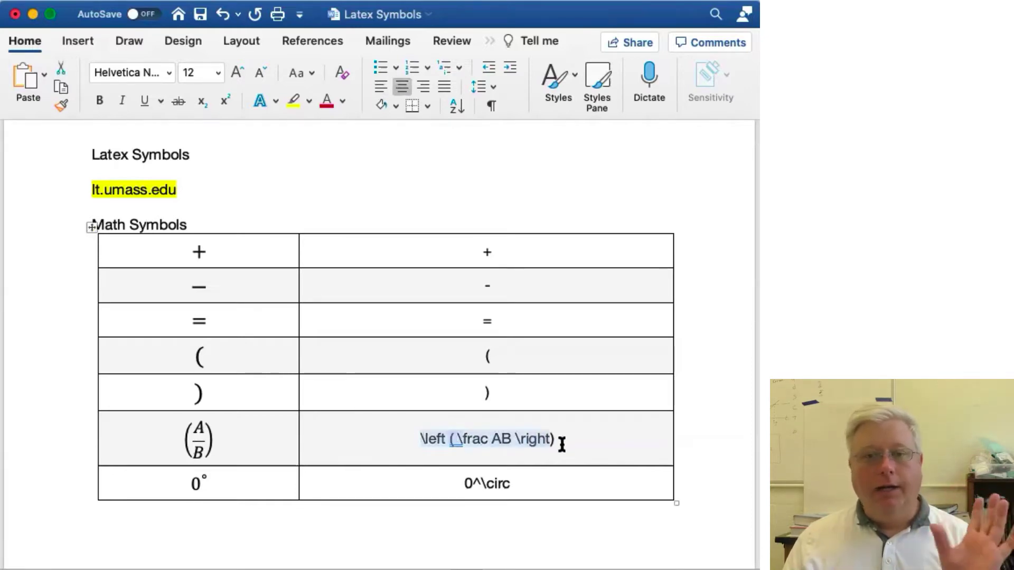
pyautogui.click(404, 453)
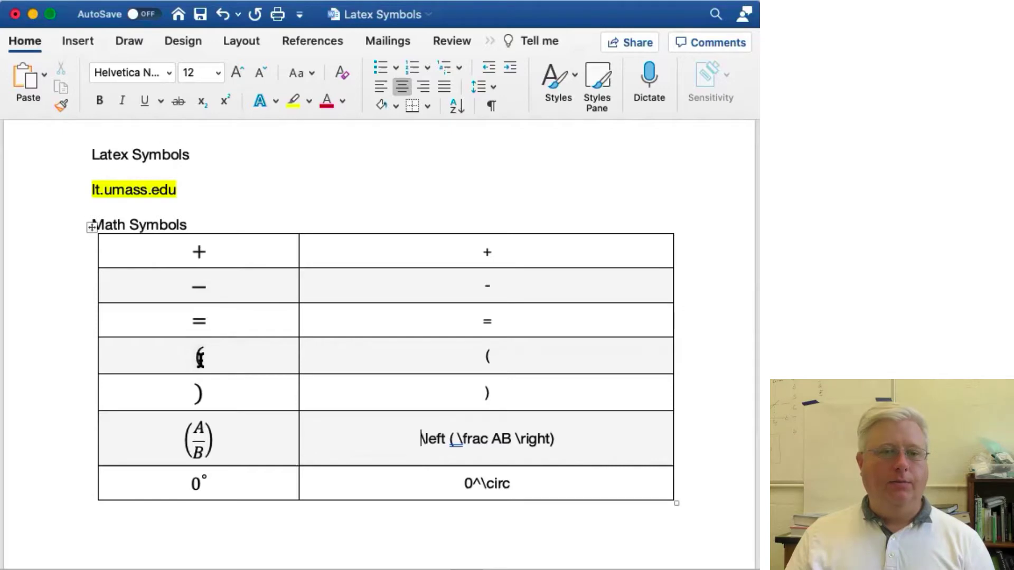
pyautogui.scroll(-2, 200, 358)
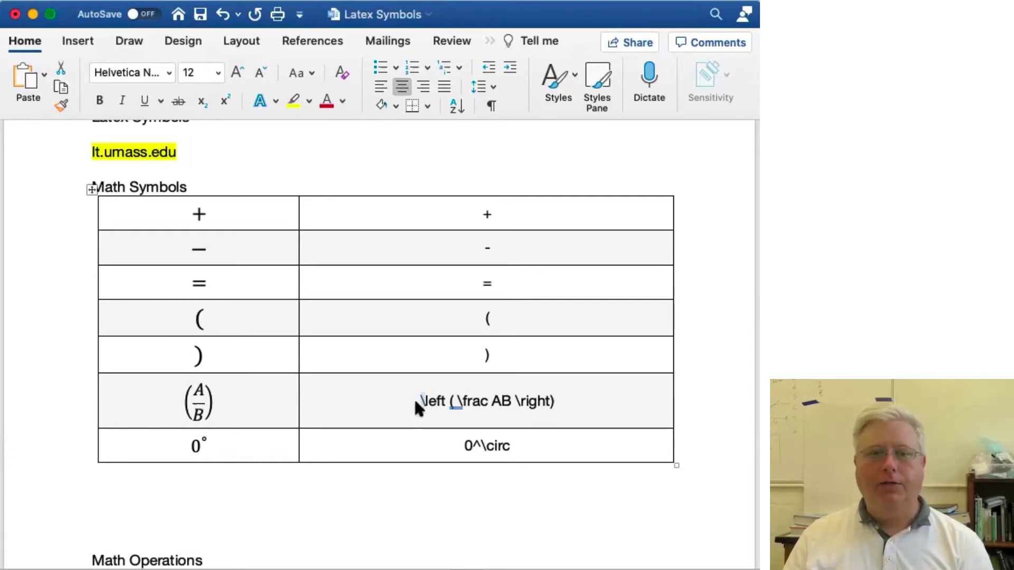
pyautogui.click(416, 402)
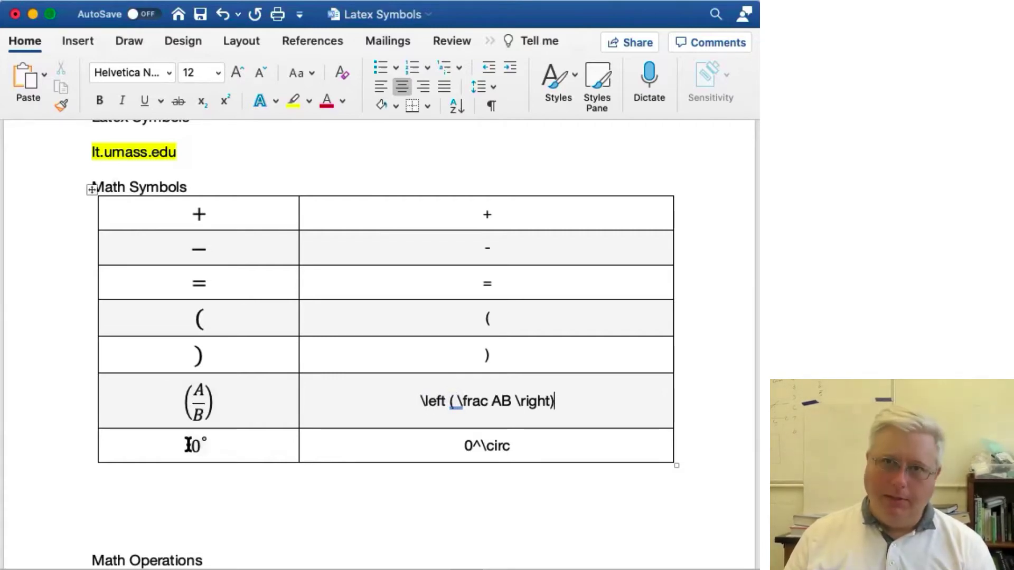
pyautogui.click(446, 406)
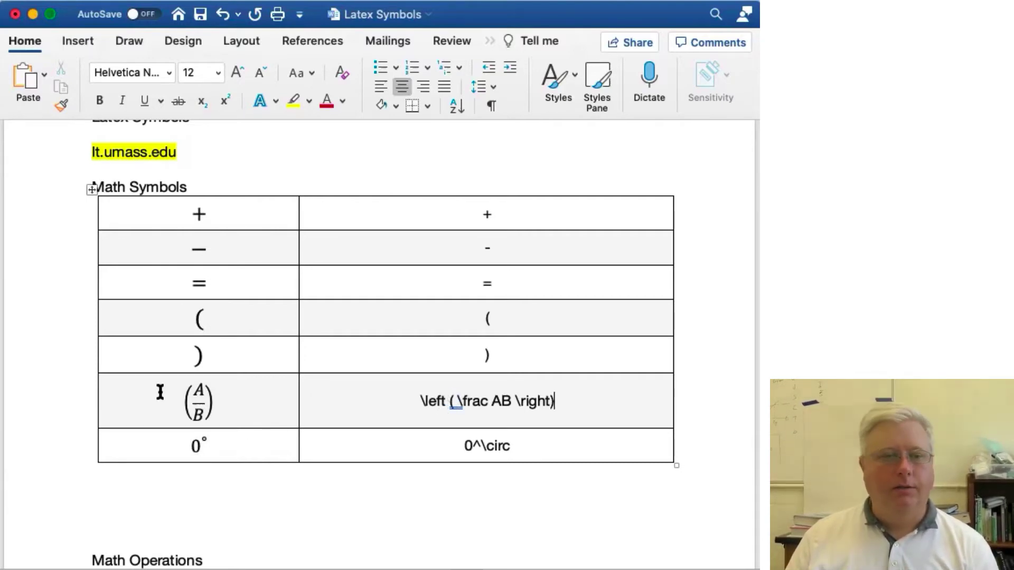
# Convert the parenthesised A over B equation in the table to linear form and compare it with the code beside it
pyautogui.click(201, 405)
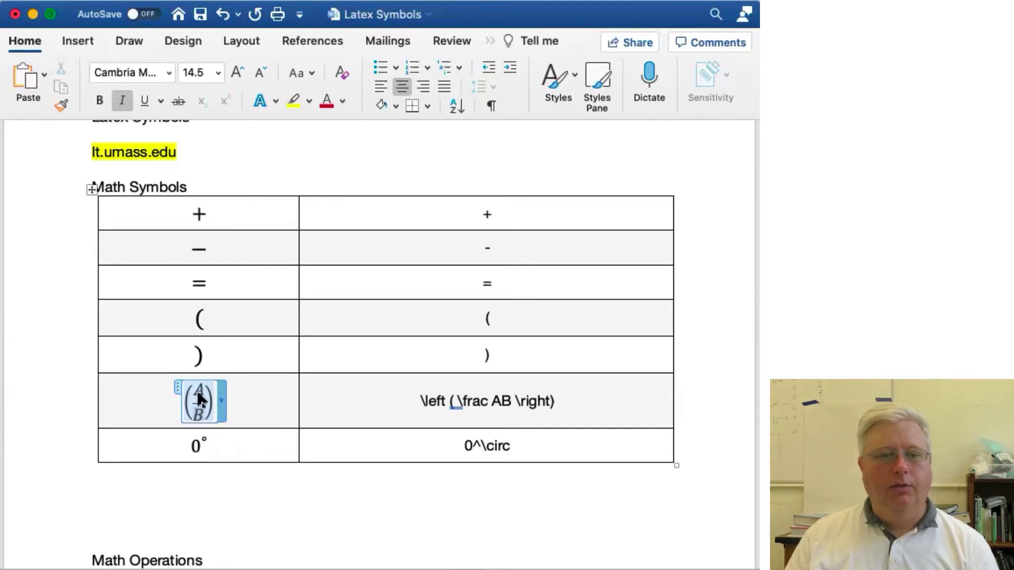
pyautogui.click(268, 466)
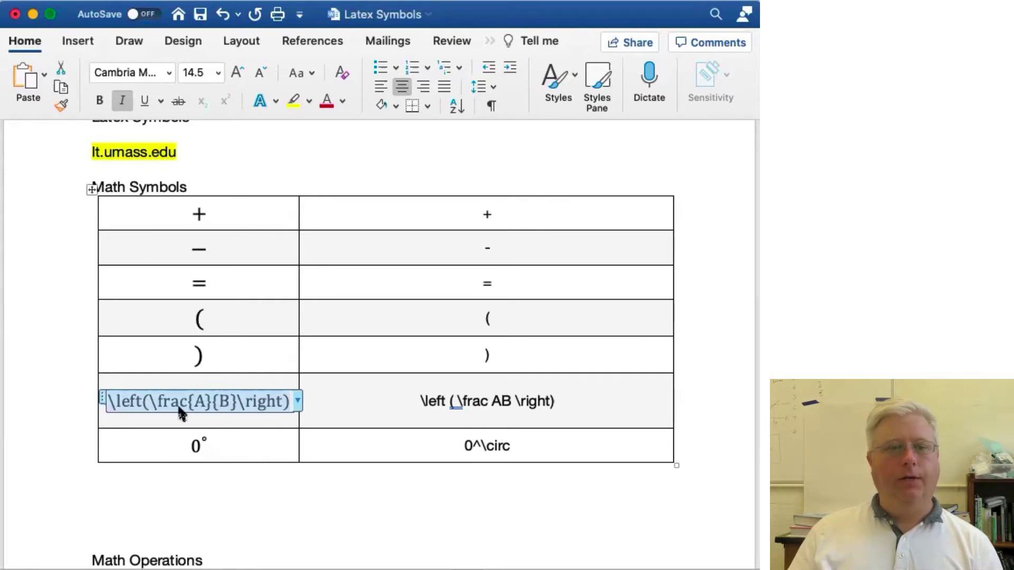
pyautogui.click(148, 404)
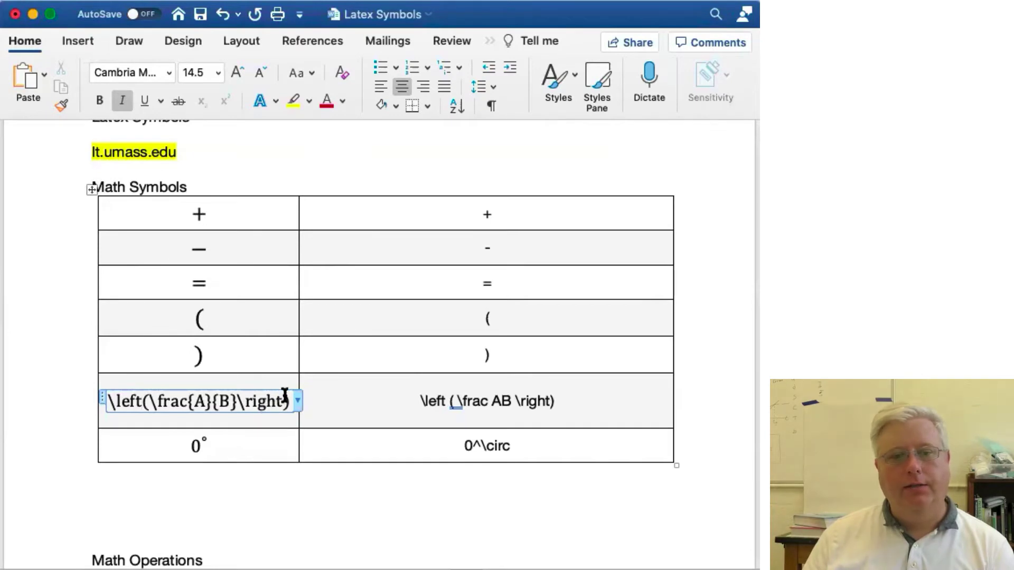
pyautogui.scroll(-1, 282, 409)
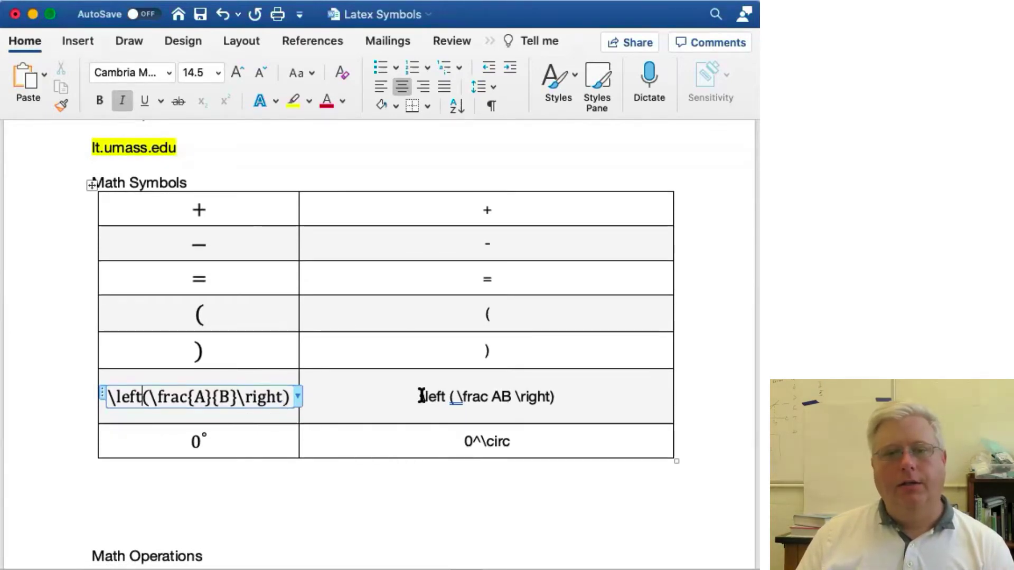
pyautogui.moveTo(417, 396); pyautogui.dragTo(552, 402)
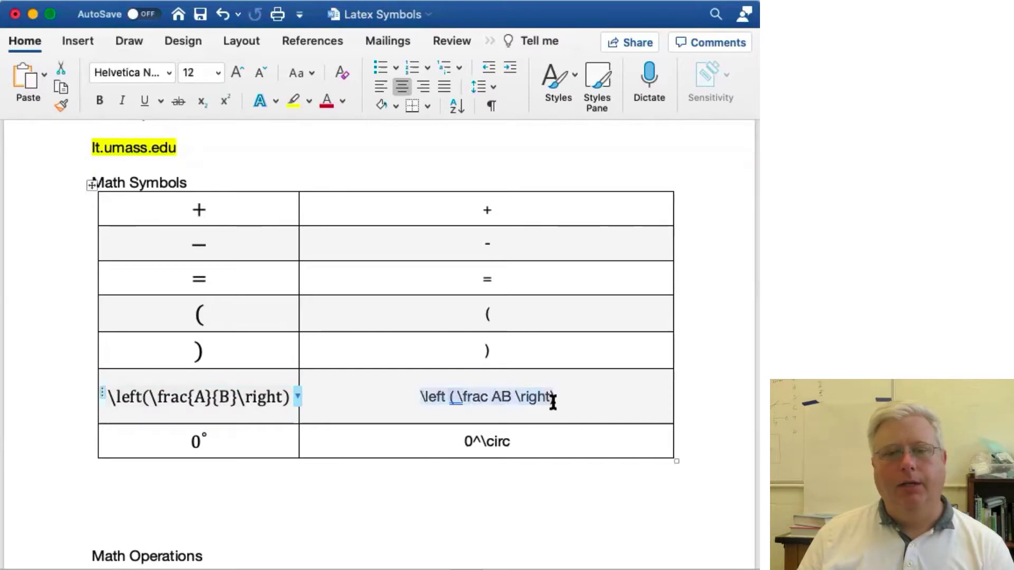
pyautogui.doubleClick(498, 402)
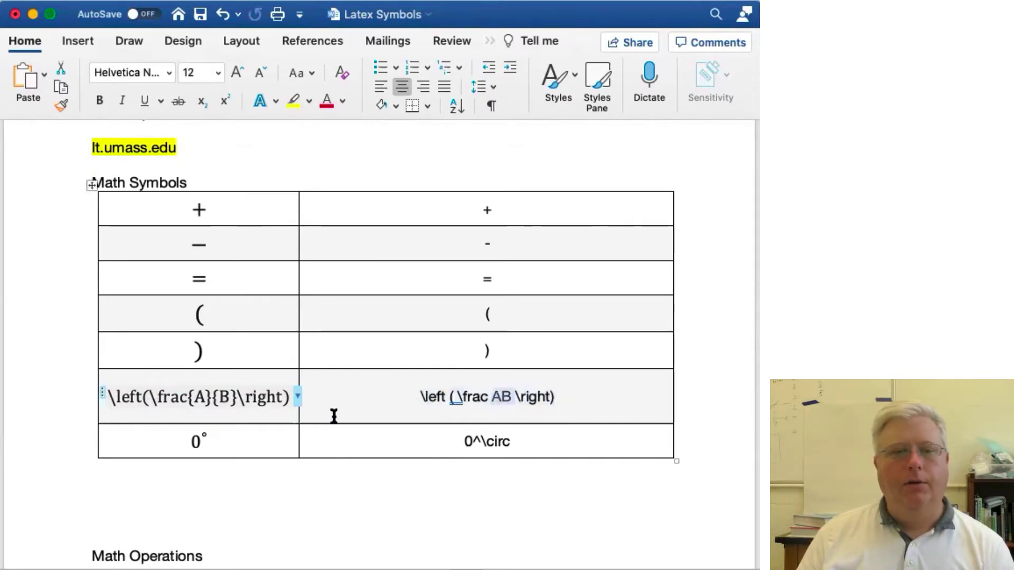
pyautogui.click(500, 401)
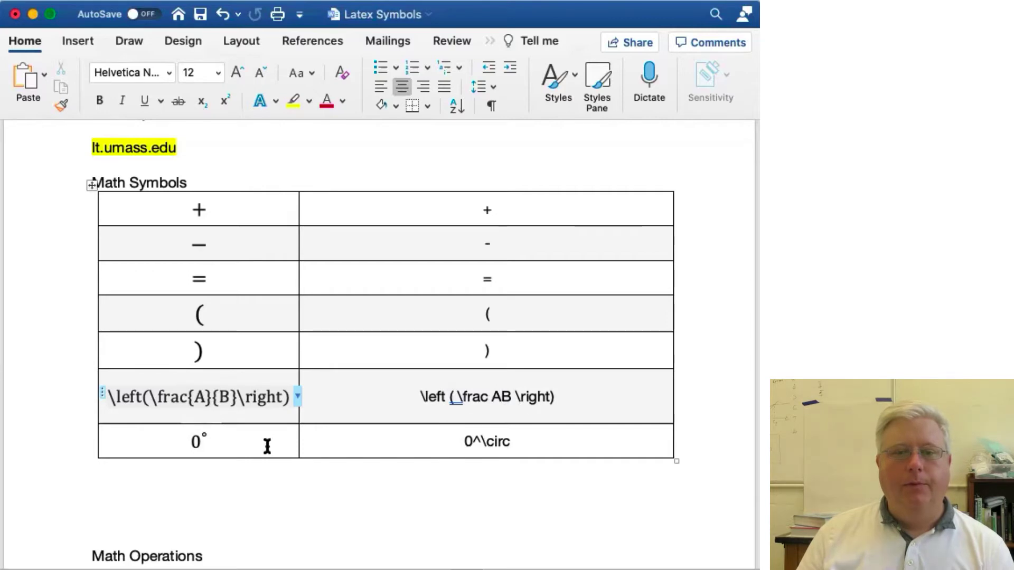
# Convert the parenthesised fraction equation in the table back to professional form
pyautogui.click(112, 482)
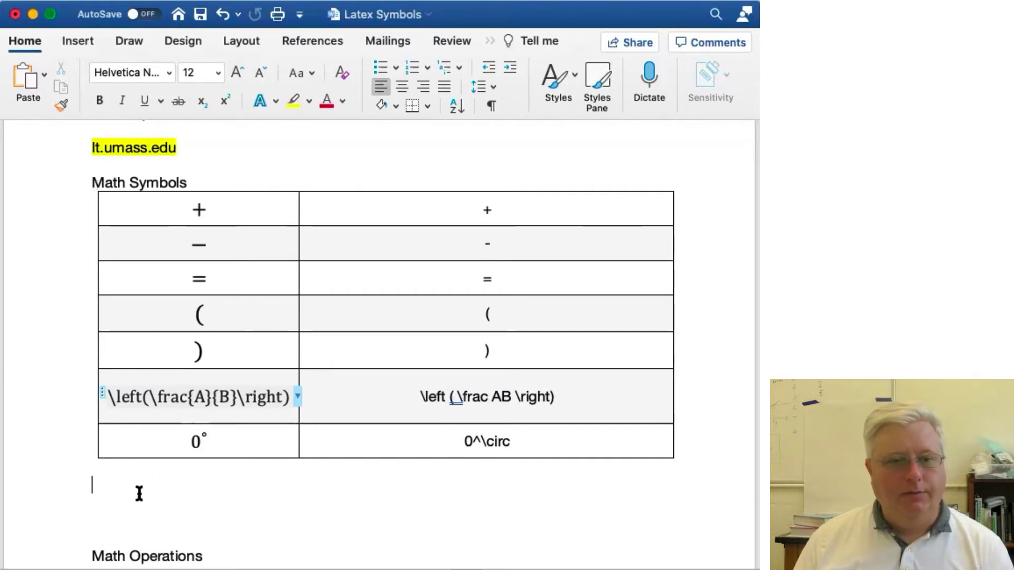
pyautogui.click(258, 400)
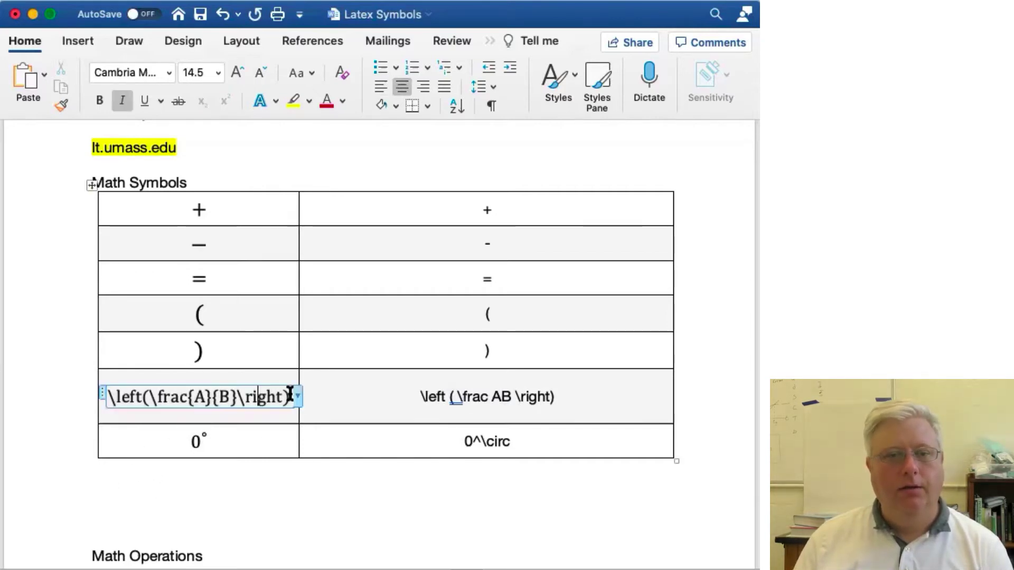
pyautogui.click(294, 395)
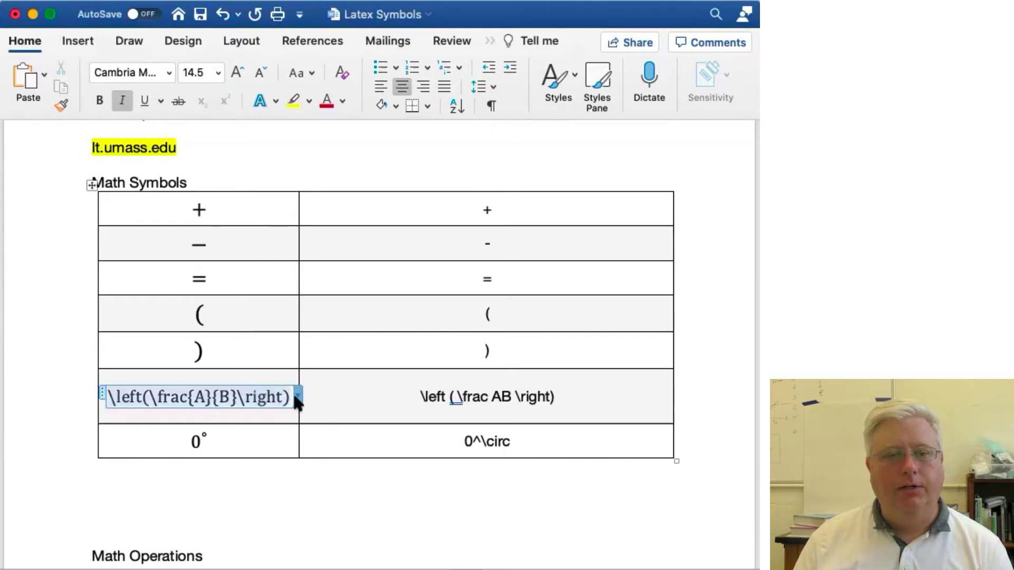
pyautogui.click(263, 498)
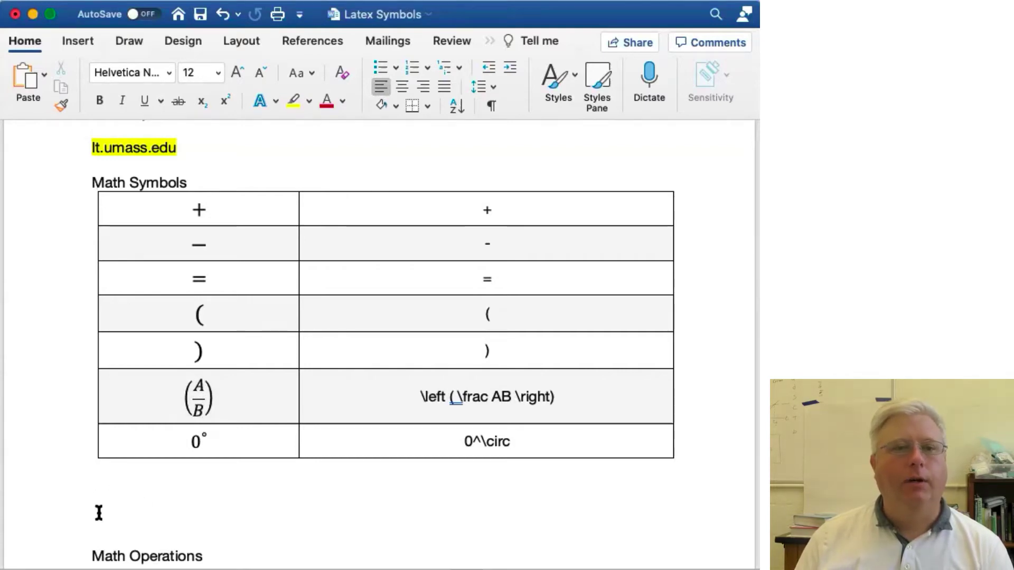
# Widen the document window and insert an empty equation below the Math Symbols table
pyautogui.click(84, 46)
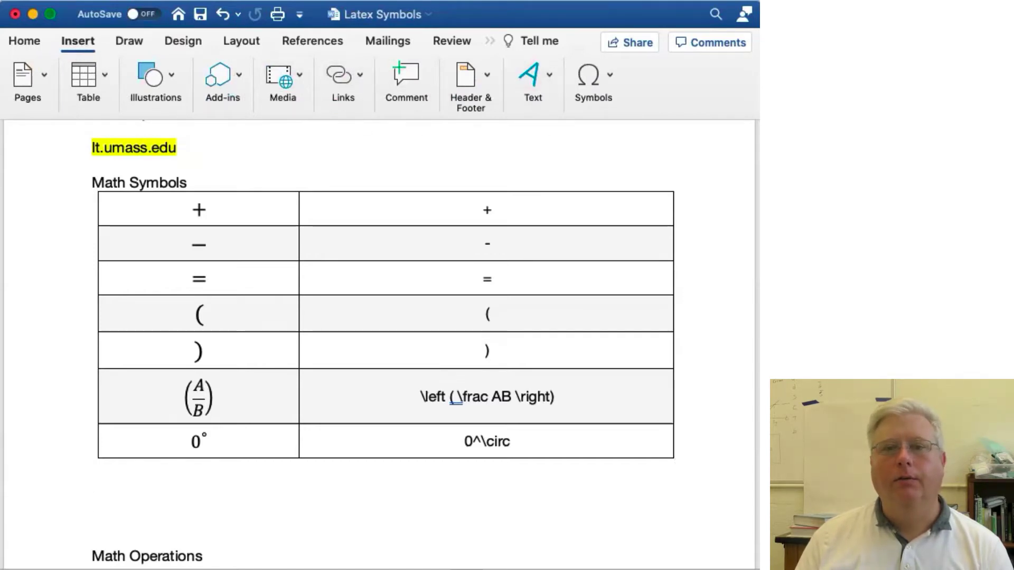
pyautogui.moveTo(760, 264); pyautogui.dragTo(850, 264)
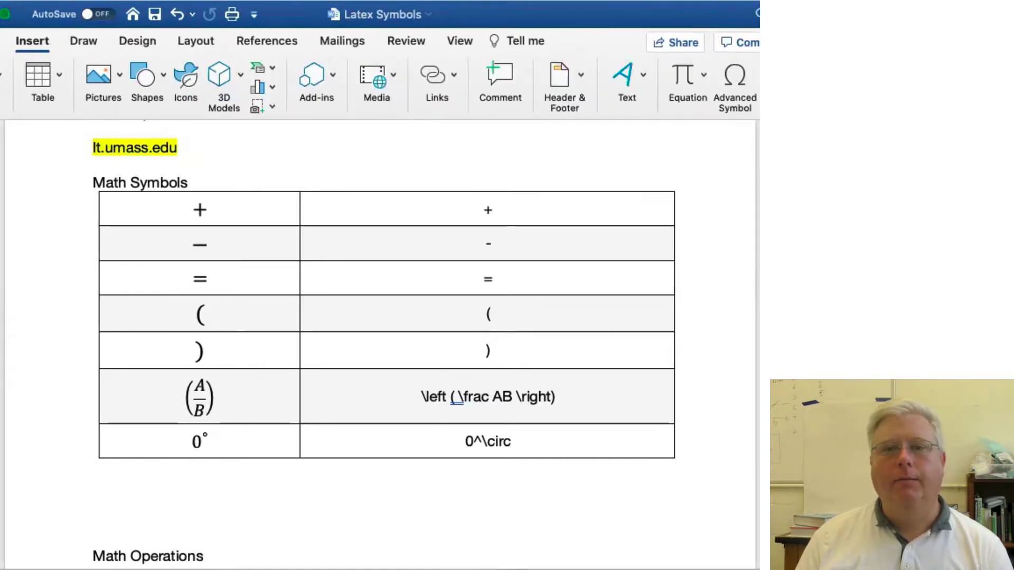
pyautogui.click(683, 79)
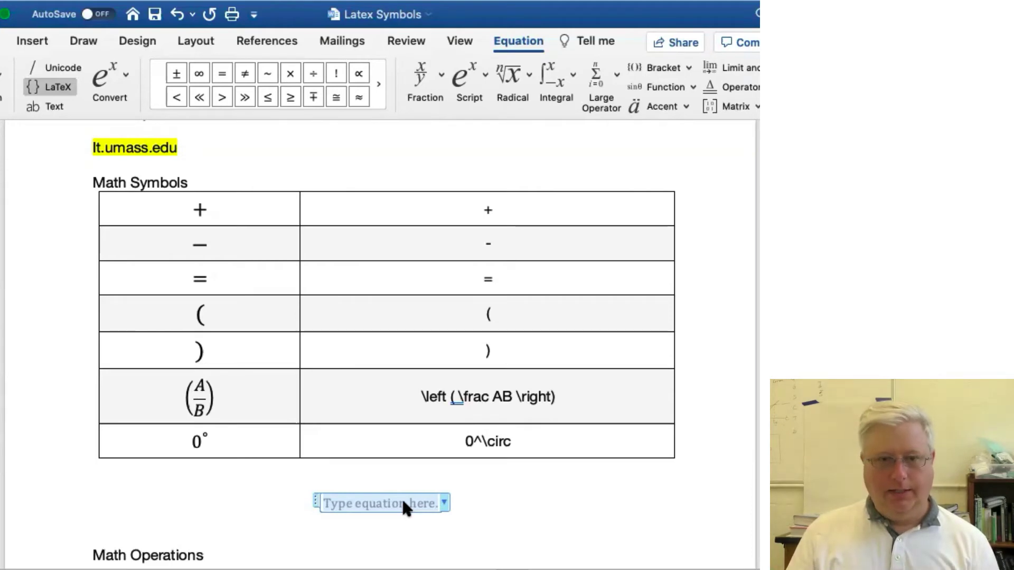
# Enter the LaTeX code \frac AB in the new equation and convert it to professional form
pyautogui.write('\\')
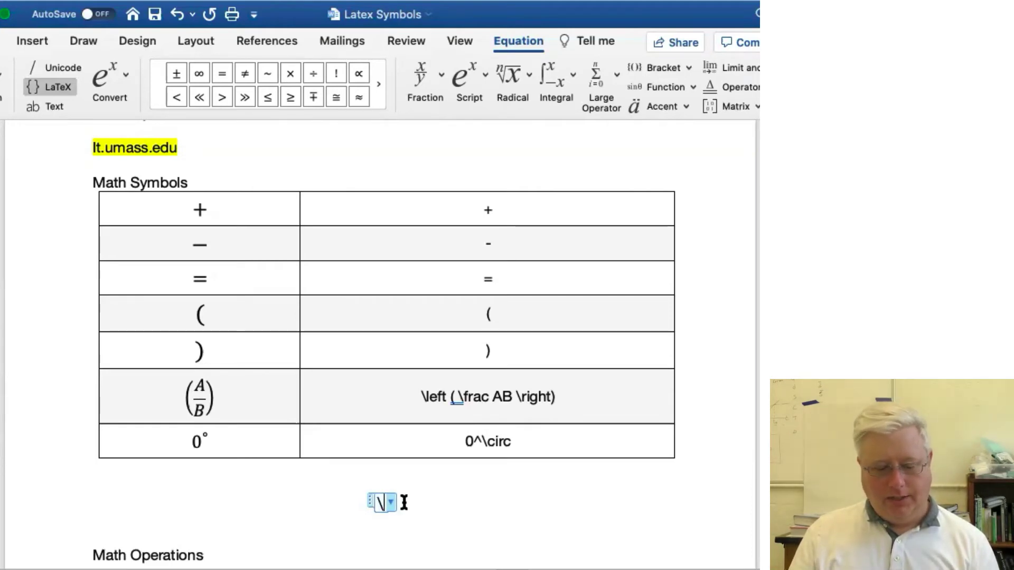
pyautogui.write('frac')
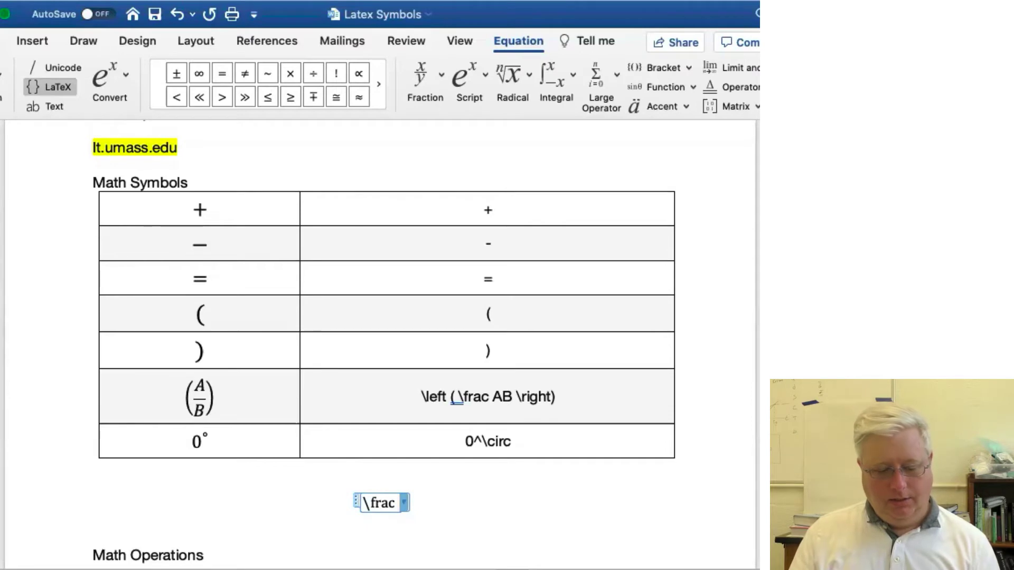
pyautogui.write(' ab')
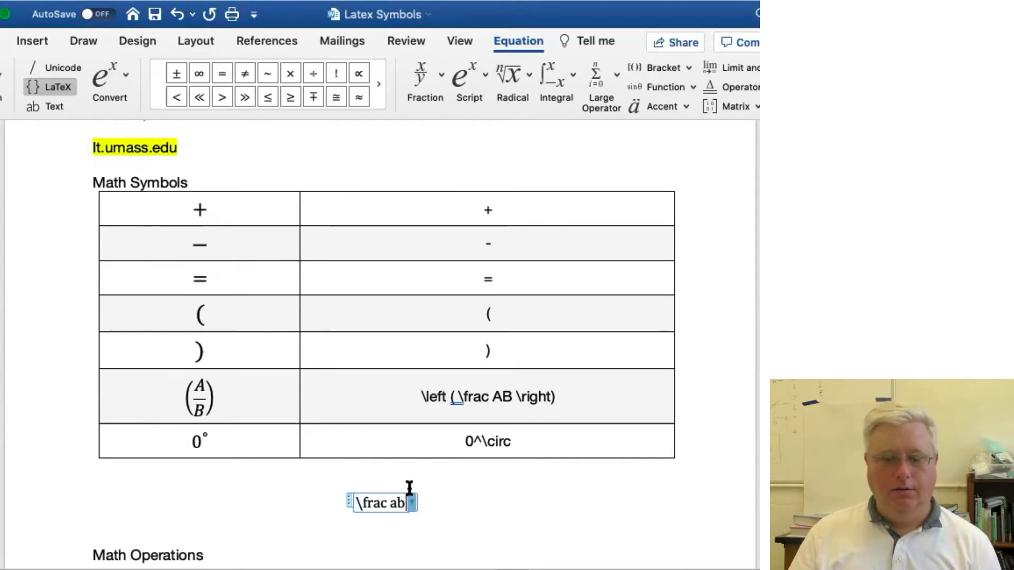
pyautogui.press('BackSpace')
pyautogui.press('BackSpace')
pyautogui.press('BackSpace')
pyautogui.write('AB')
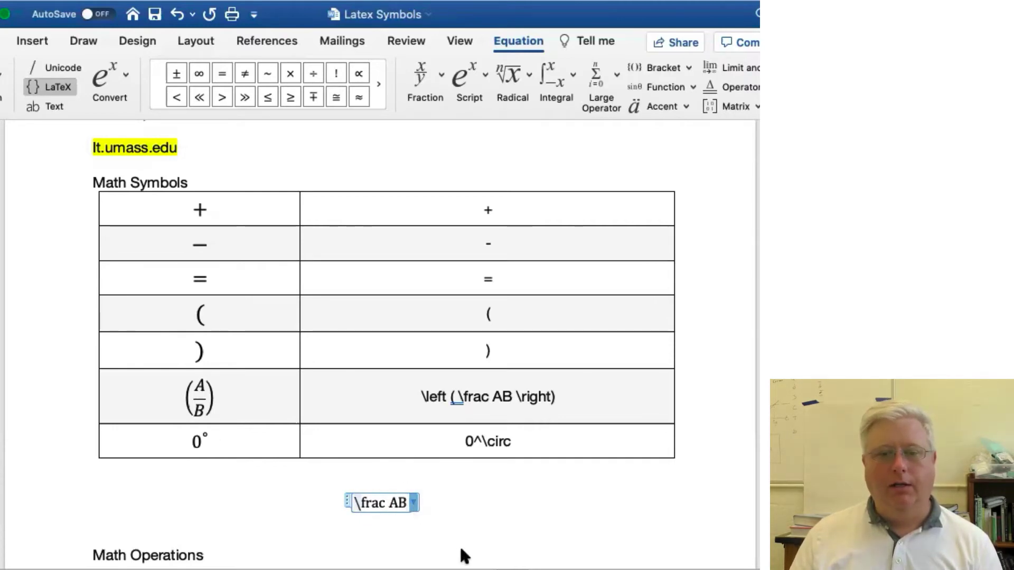
pyautogui.click(477, 530)
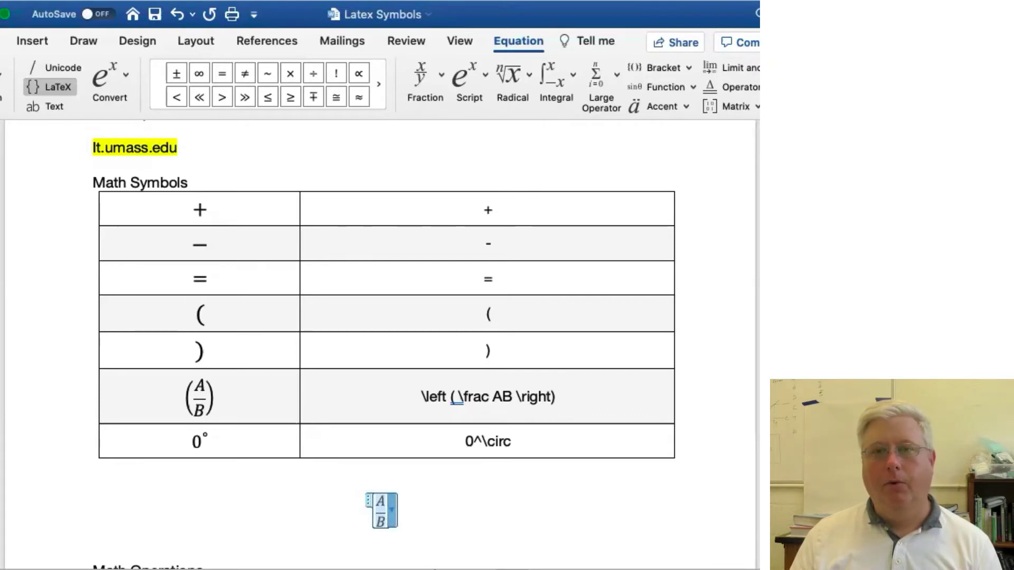
# Convert the new fraction equation to linear form and delete the {A}{B} arguments after \frac
pyautogui.hotkey('ctrl', '=')
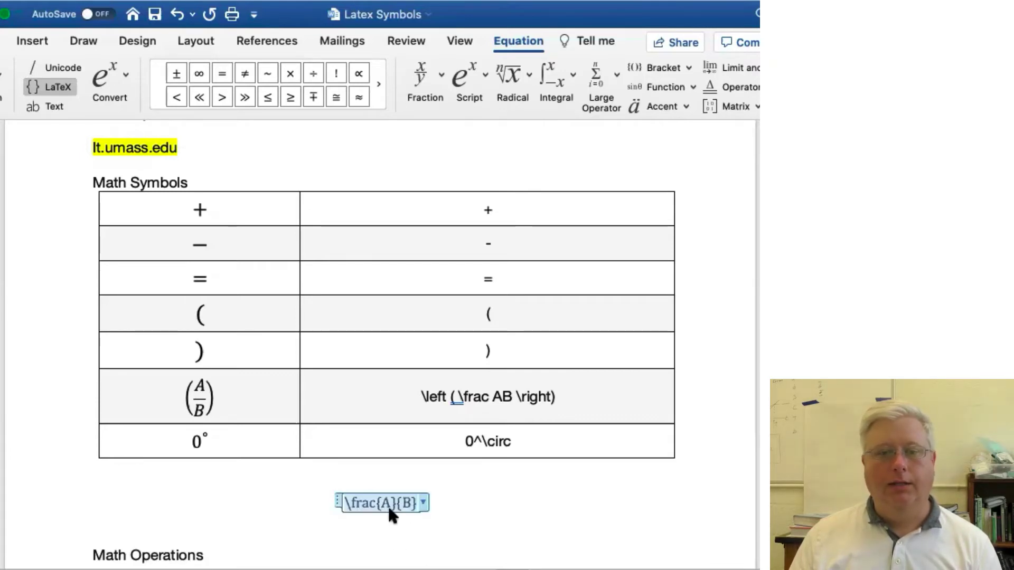
pyautogui.click(390, 508)
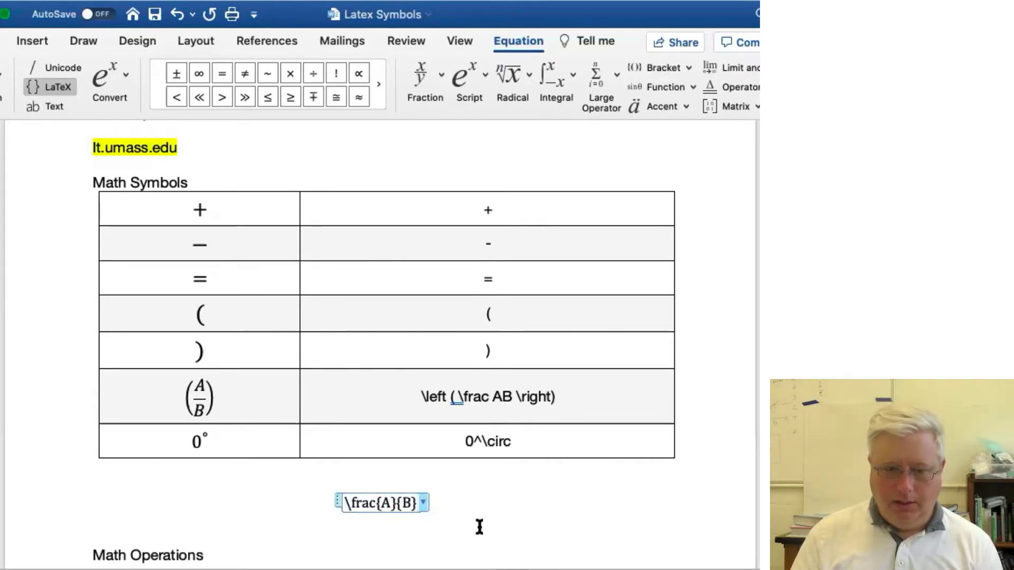
pyautogui.press('BackSpace')
pyautogui.press('BackSpace')
pyautogui.press('BackSpace')
pyautogui.press('BackSpace')
pyautogui.press('BackSpace')
pyautogui.press('BackSpace')
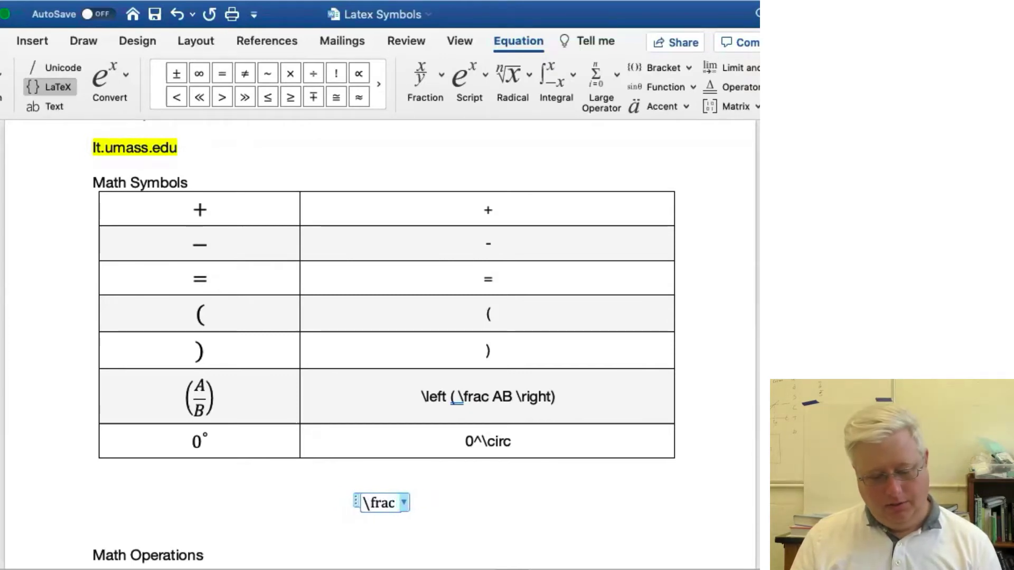
# Complete the equation code as \frac ABCD and convert it to professional form
pyautogui.write('A')
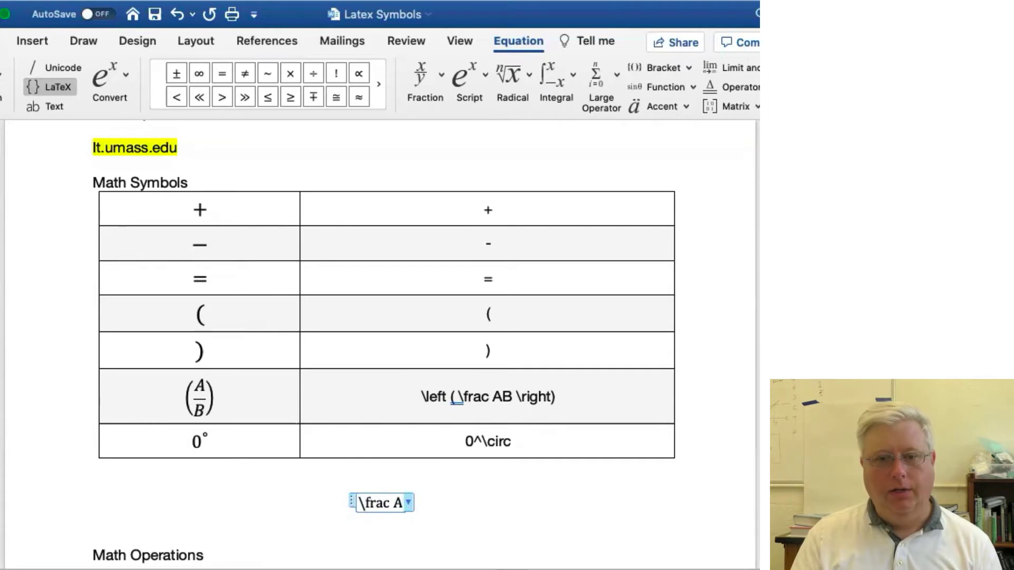
pyautogui.write('BCD')
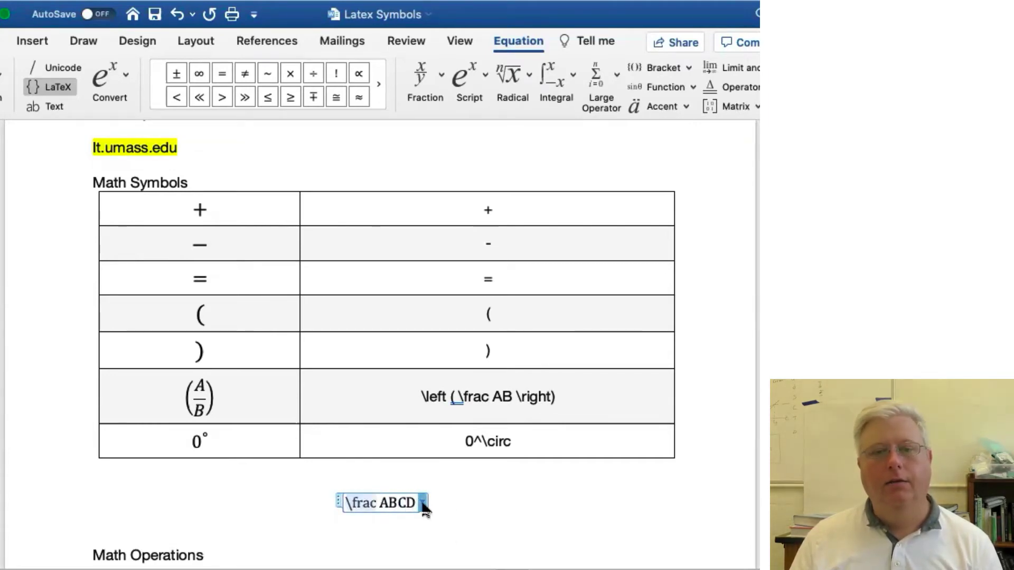
pyautogui.click(466, 542)
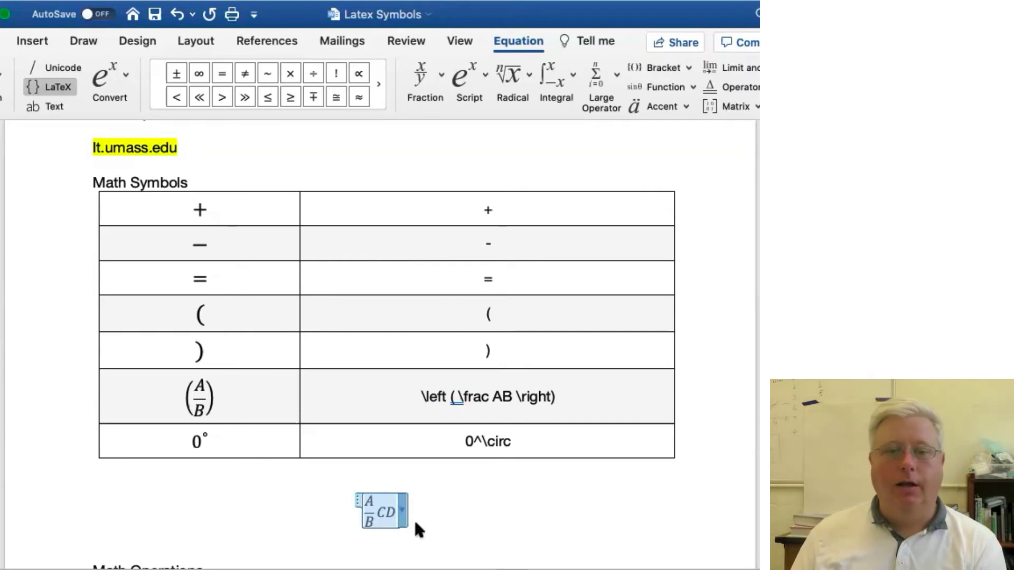
# Convert the fraction equation to linear form and change its code to \frac{AB}{CD}
pyautogui.hotkey('ctrl', 'shift', '=')
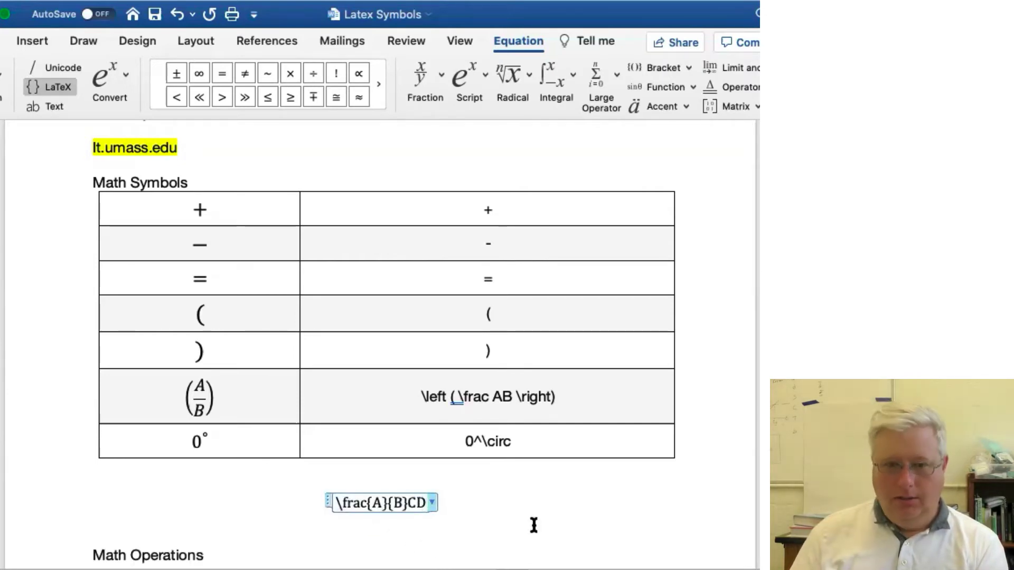
pyautogui.press('BackSpace')
pyautogui.press('BackSpace')
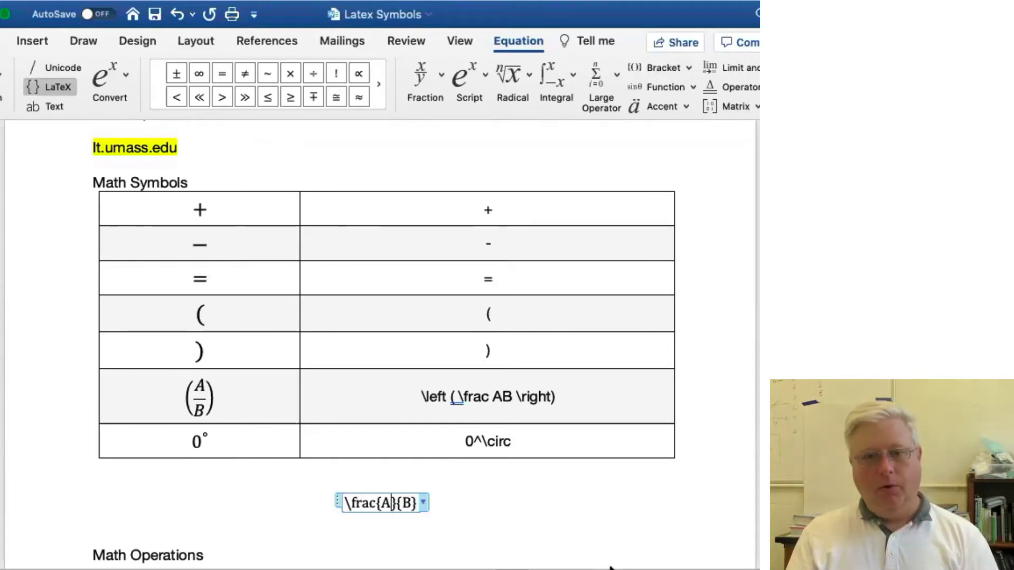
pyautogui.write('B')
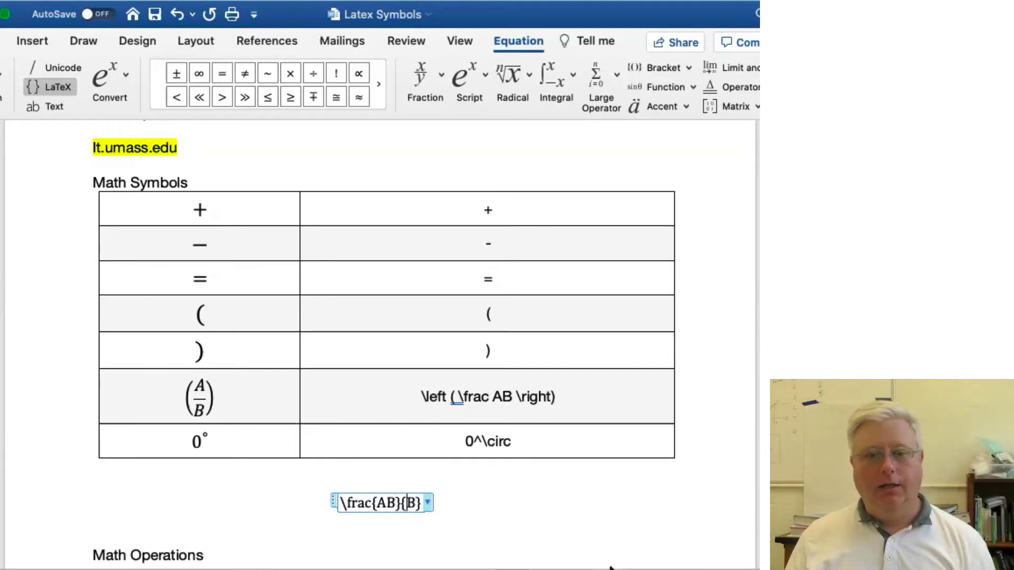
pyautogui.press('Right')
pyautogui.press('Right')
pyautogui.write('C')
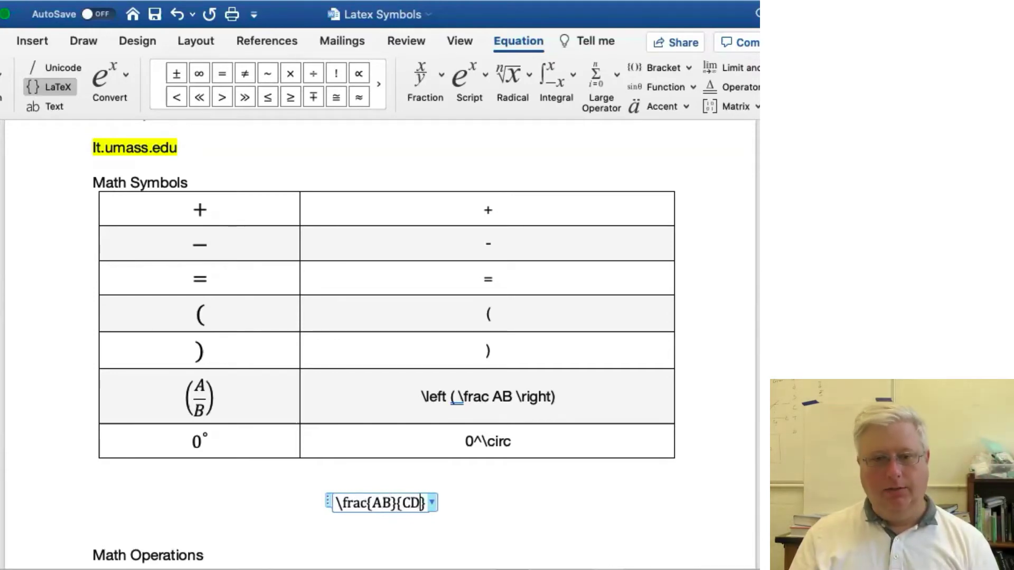
# Highlight the braced fraction arguments and convert the \frac{AB}{CD} equation to professional form
pyautogui.moveTo(365, 502); pyautogui.dragTo(407, 499)
pyautogui.click(427, 502)
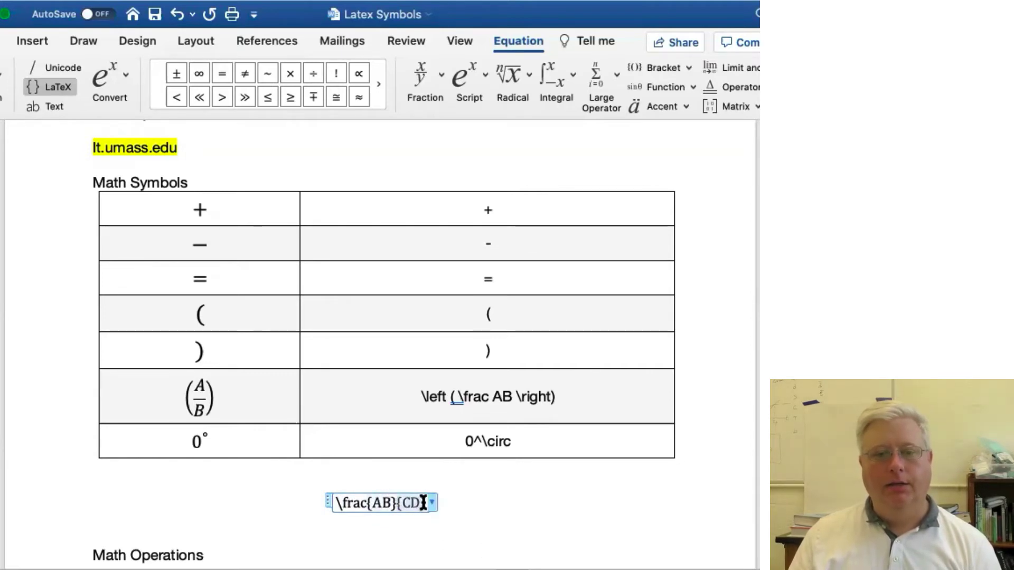
pyautogui.click(444, 512)
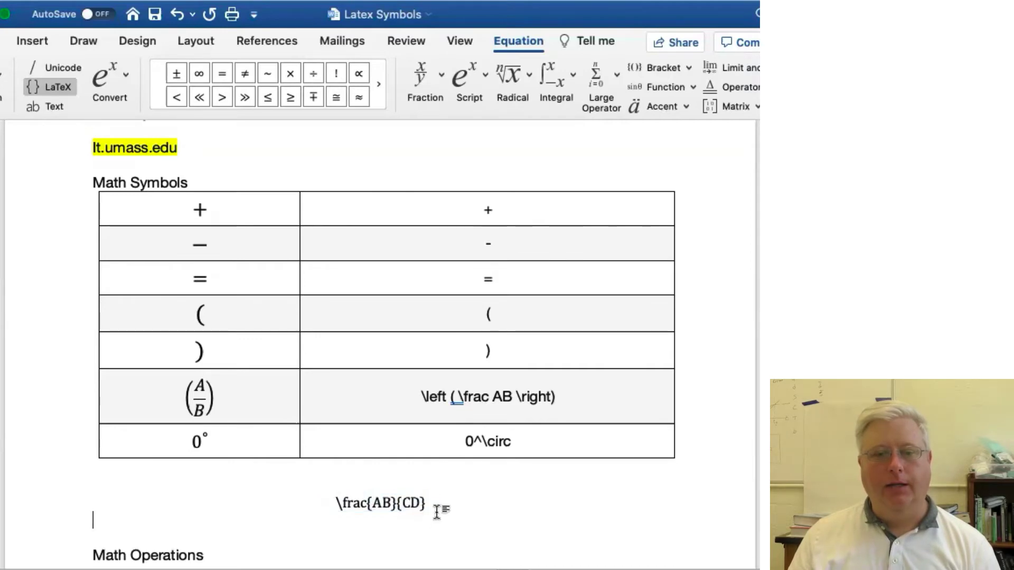
pyautogui.click(421, 502)
pyautogui.click(426, 503)
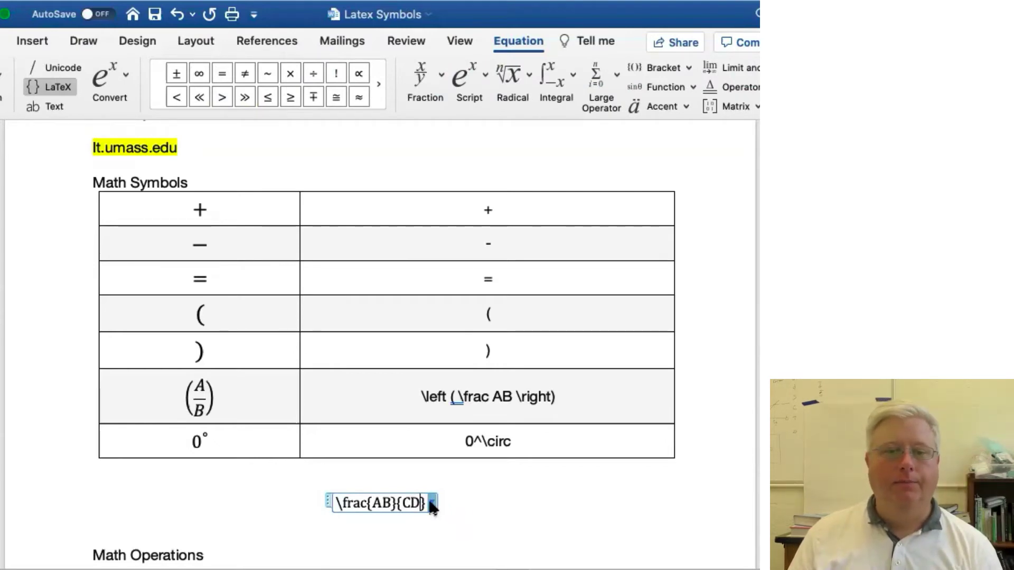
pyautogui.click(431, 502)
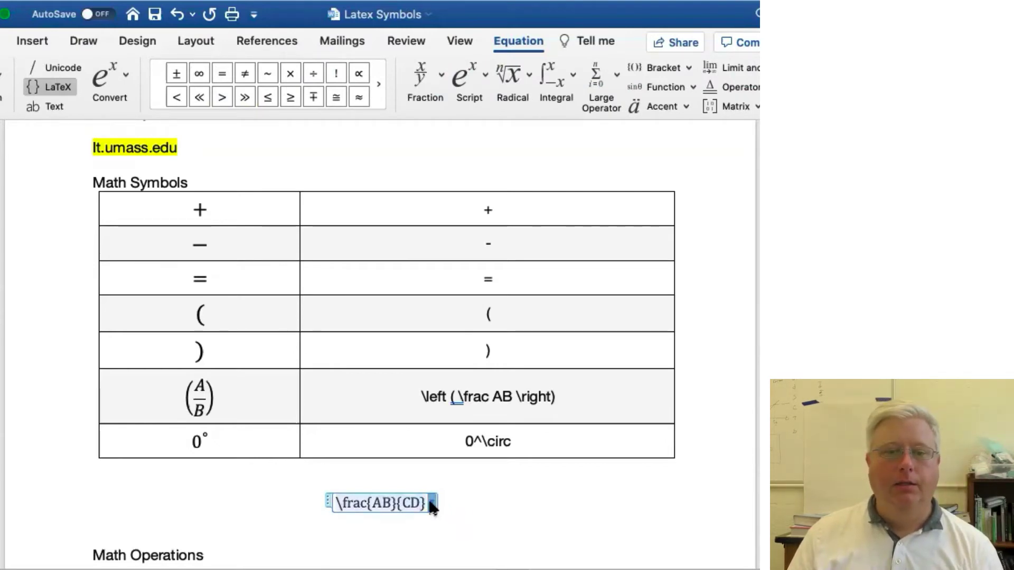
pyautogui.click(477, 537)
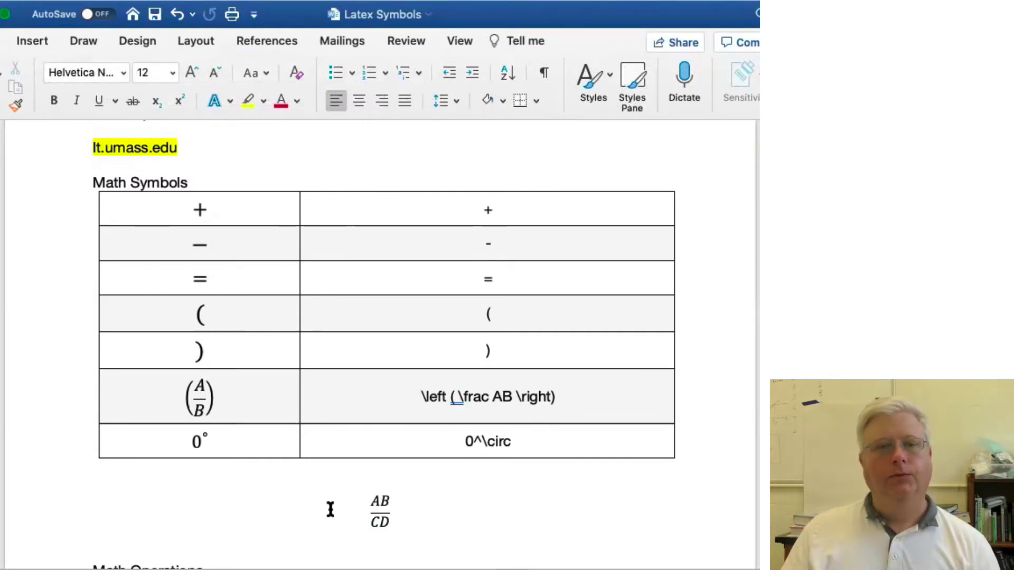
# Insert an empty equation on the blank line below the Math Operations table
pyautogui.scroll(-3, 301, 494)
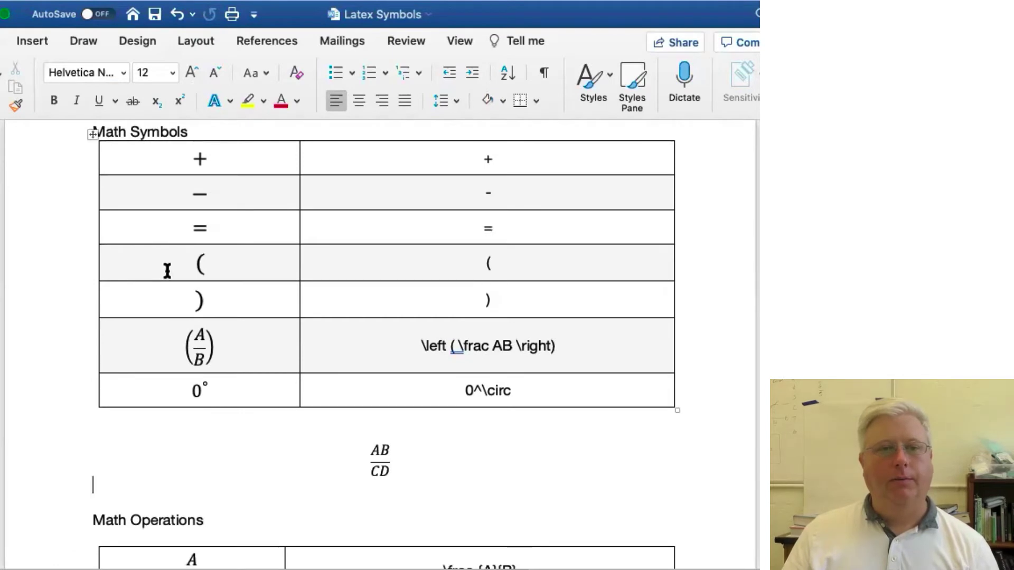
pyautogui.scroll(-10, 167, 270)
pyautogui.scroll(-3, 169, 270)
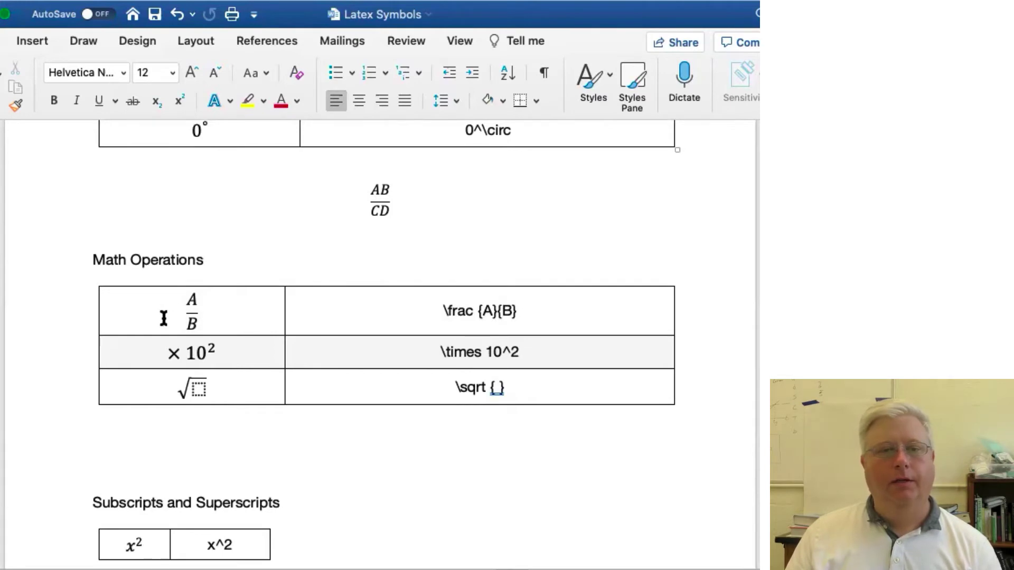
pyautogui.scroll(-1, 523, 316)
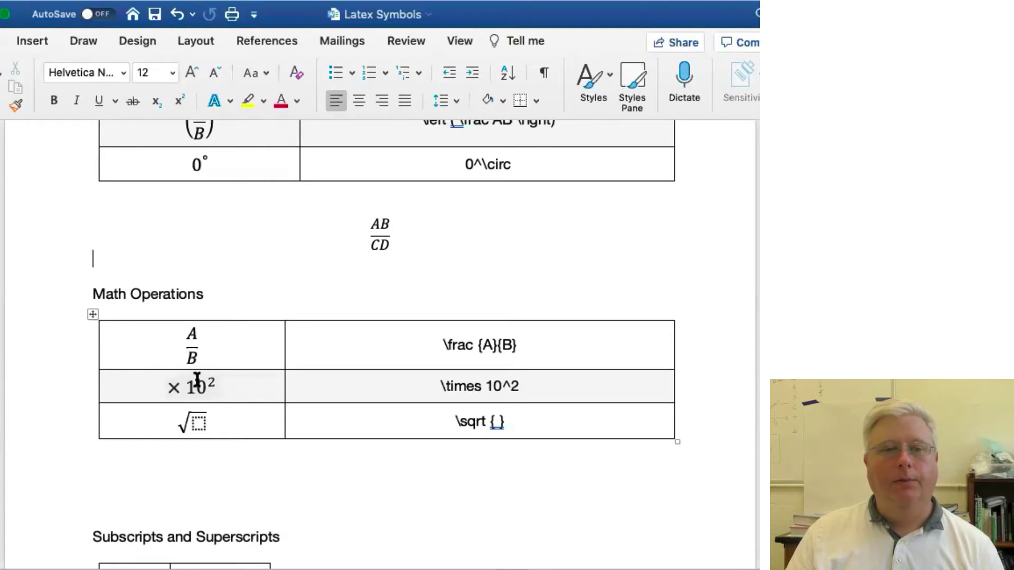
pyautogui.scroll(-1, 223, 384)
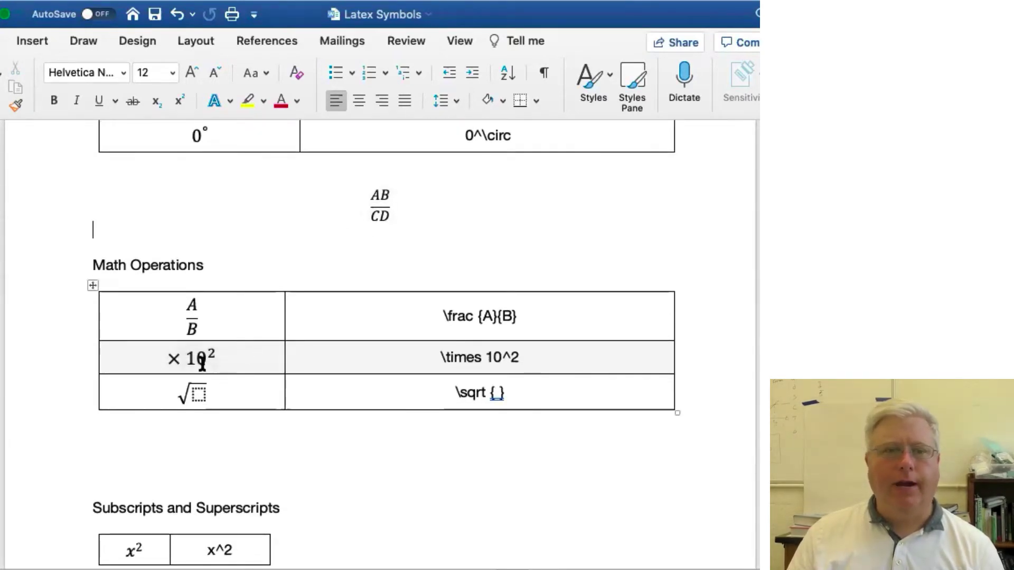
pyautogui.scroll(-2, 191, 359)
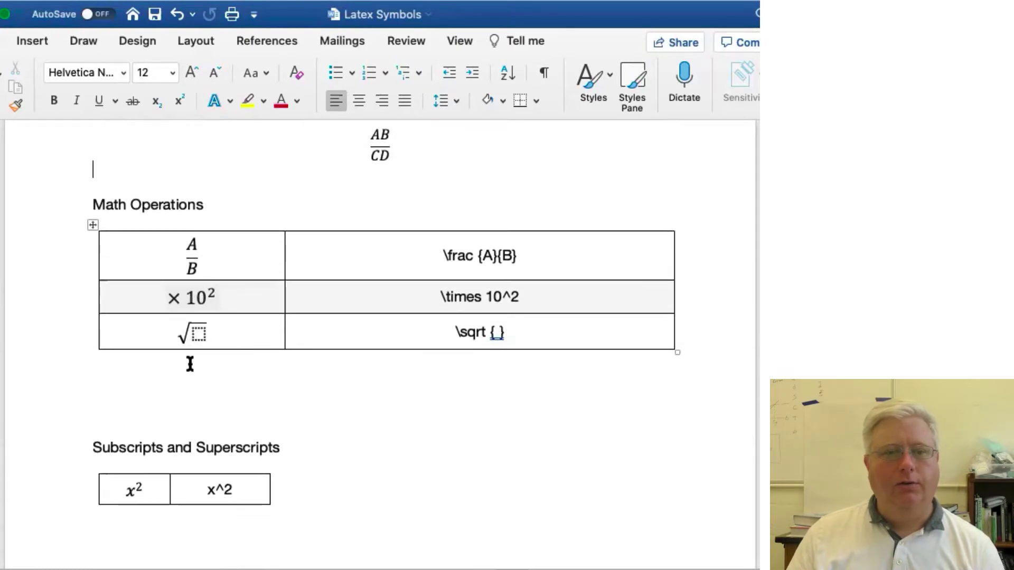
pyautogui.scroll(-1, 125, 383)
pyautogui.click(129, 382)
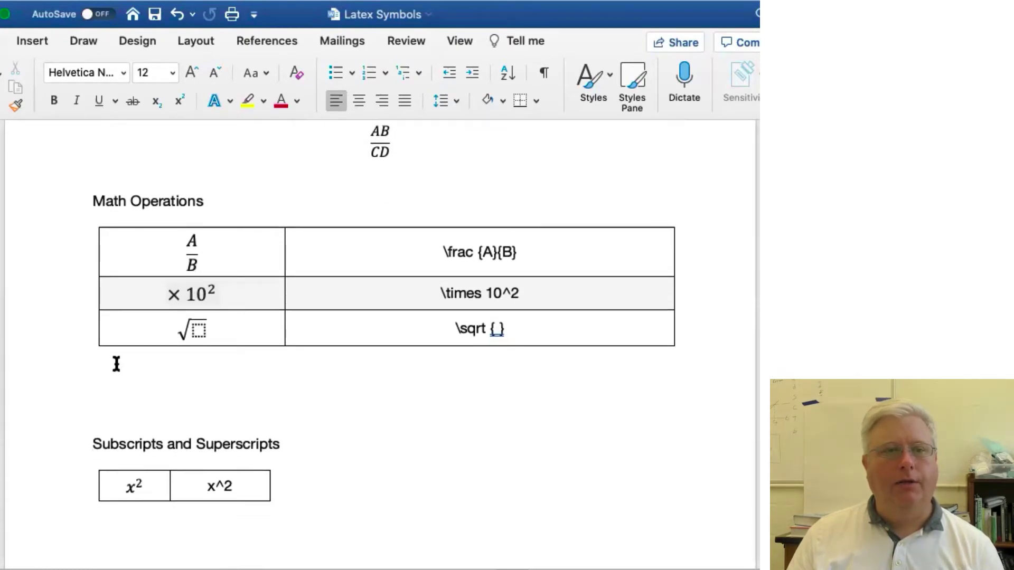
pyautogui.click(32, 42)
pyautogui.click(689, 85)
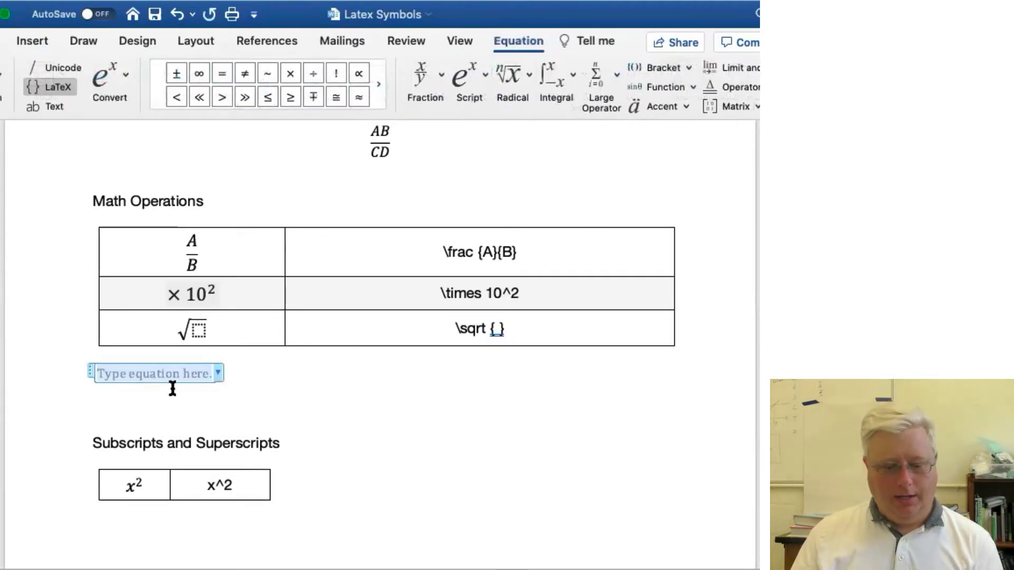
# Enter the LaTeX code c = 3 \times 10^8 m/s in the new equation and convert it to professional form
pyautogui.write('c = ')
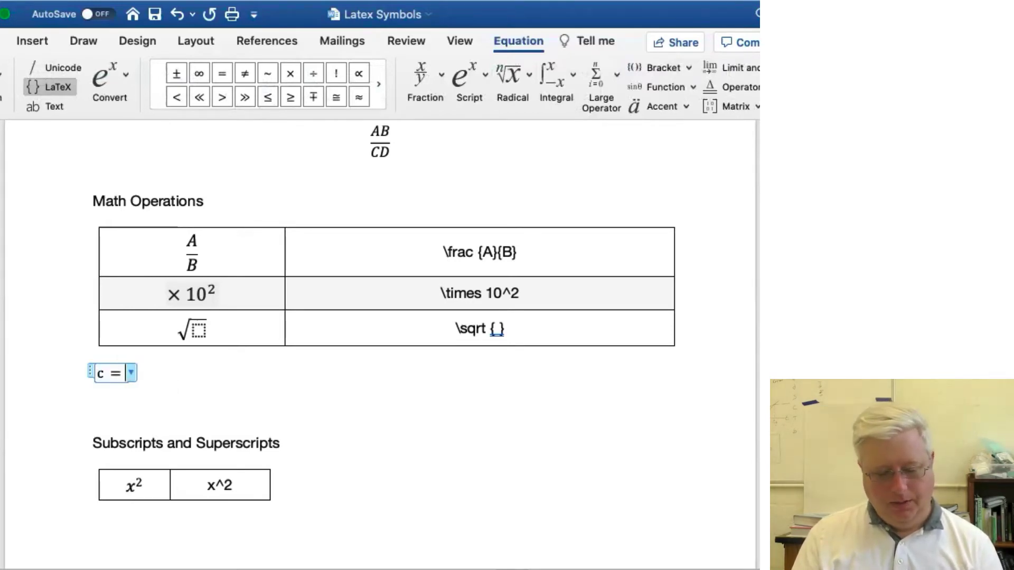
pyautogui.write('3')
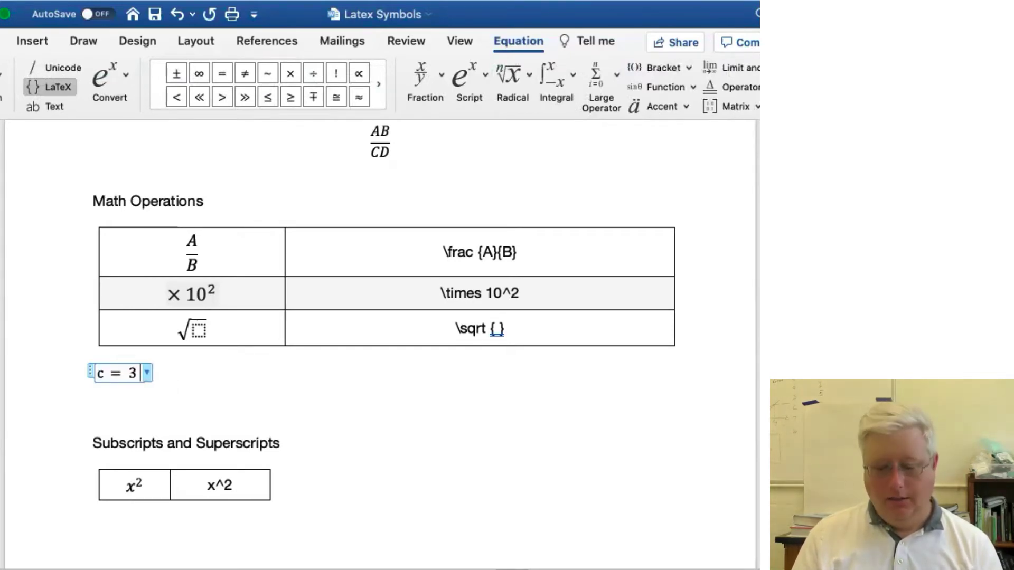
pyautogui.write(' \times')
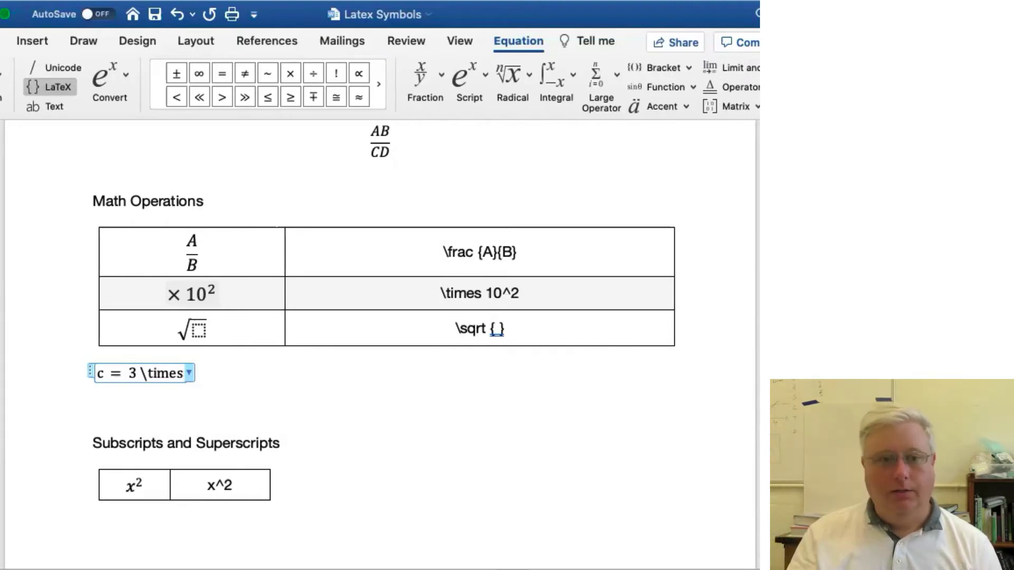
pyautogui.write('10')
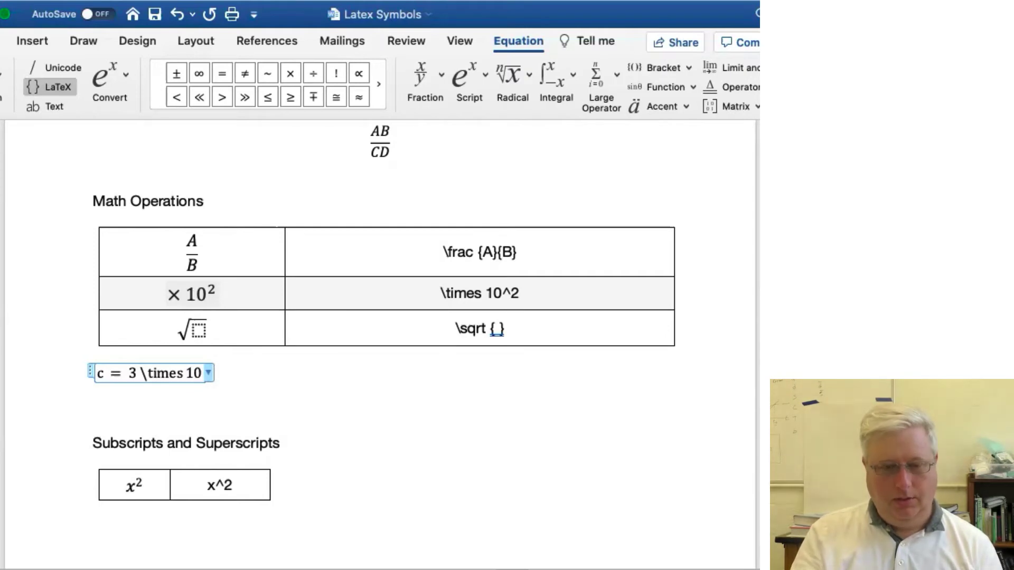
pyautogui.write('^')
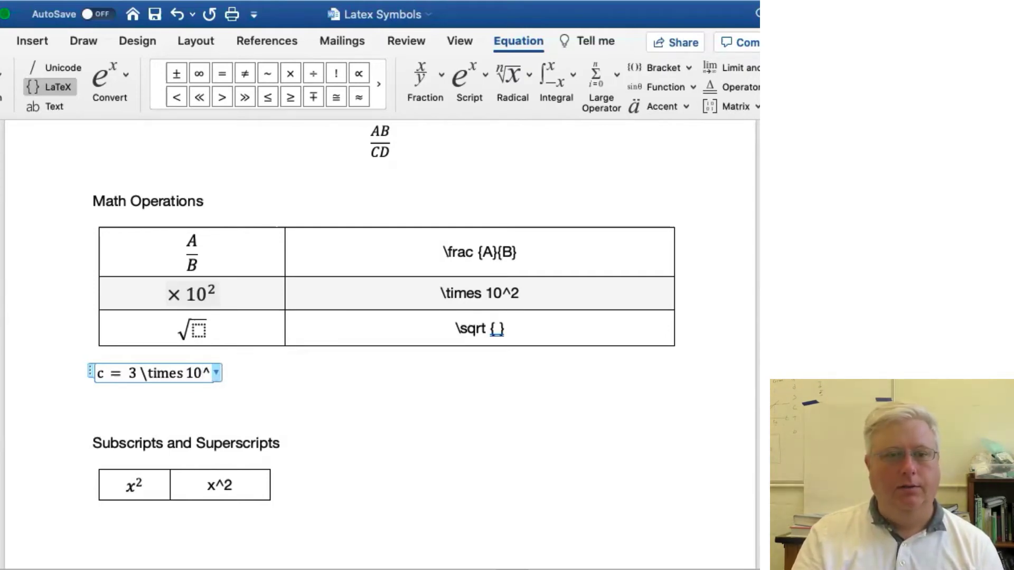
pyautogui.write('8')
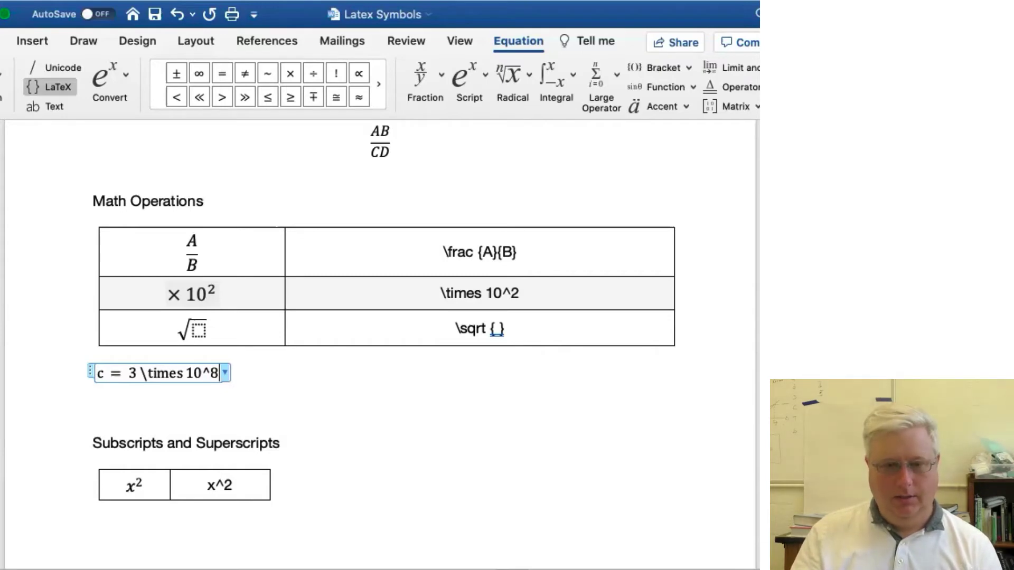
pyautogui.write(' m')
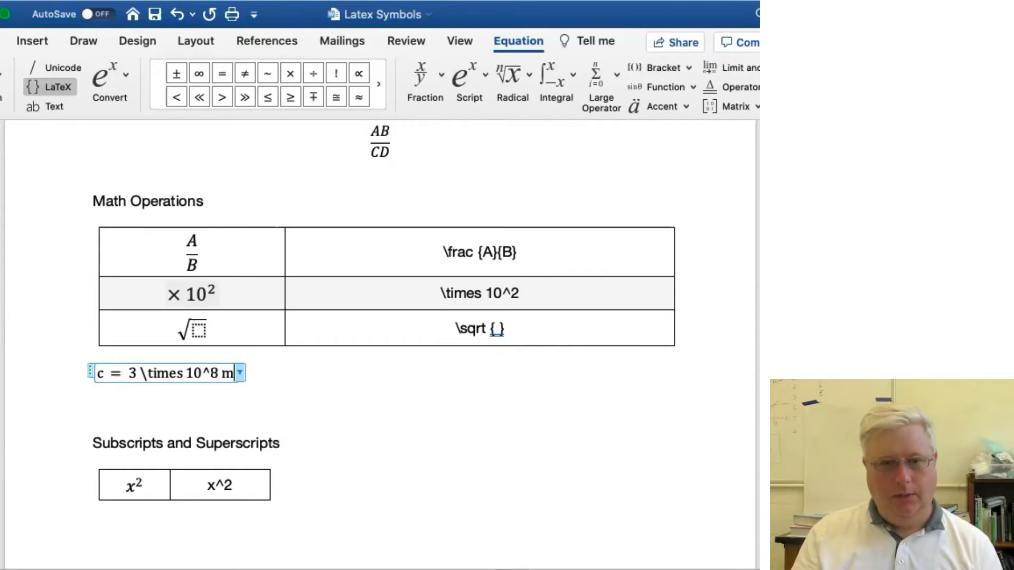
pyautogui.write('/s')
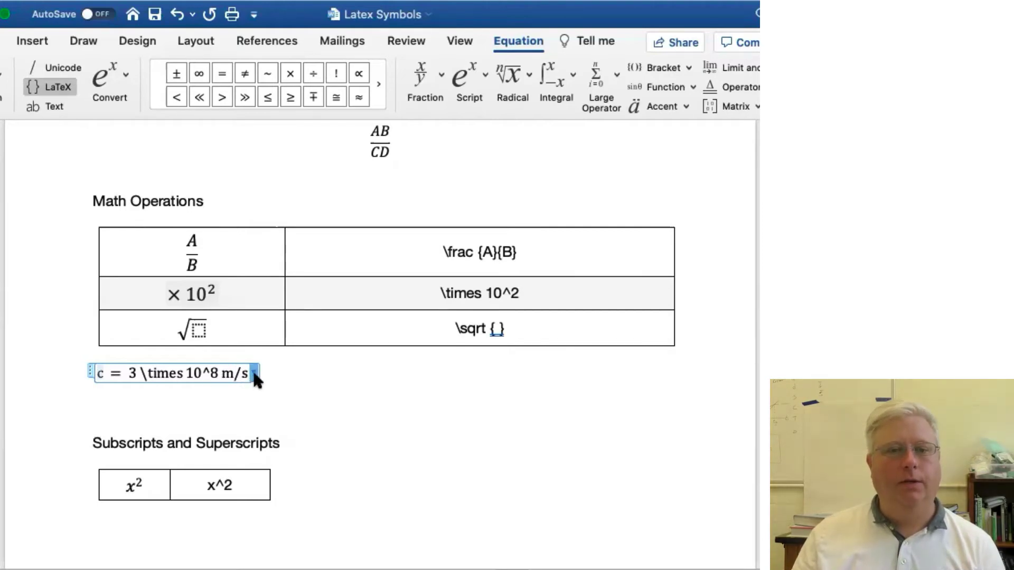
pyautogui.click(287, 409)
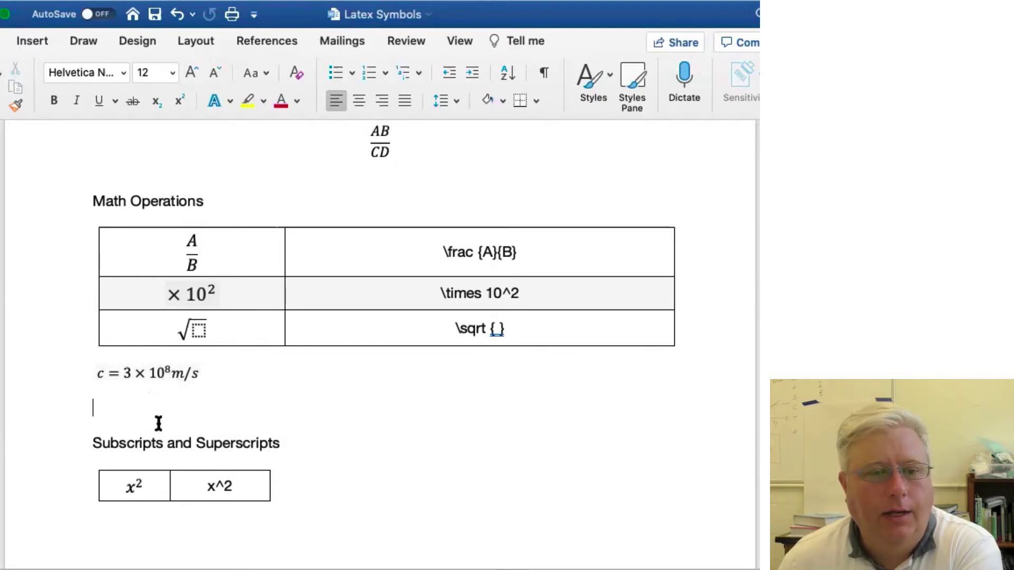
# Convert the scientific notation equation to linear form and highlight the braced {10} in its code
pyautogui.click(172, 373)
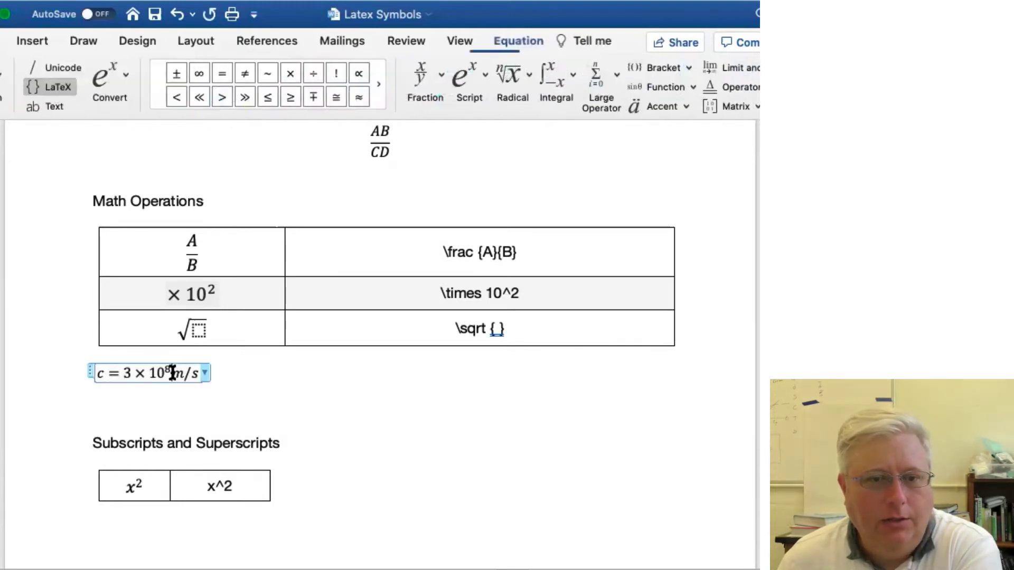
pyautogui.click(205, 369)
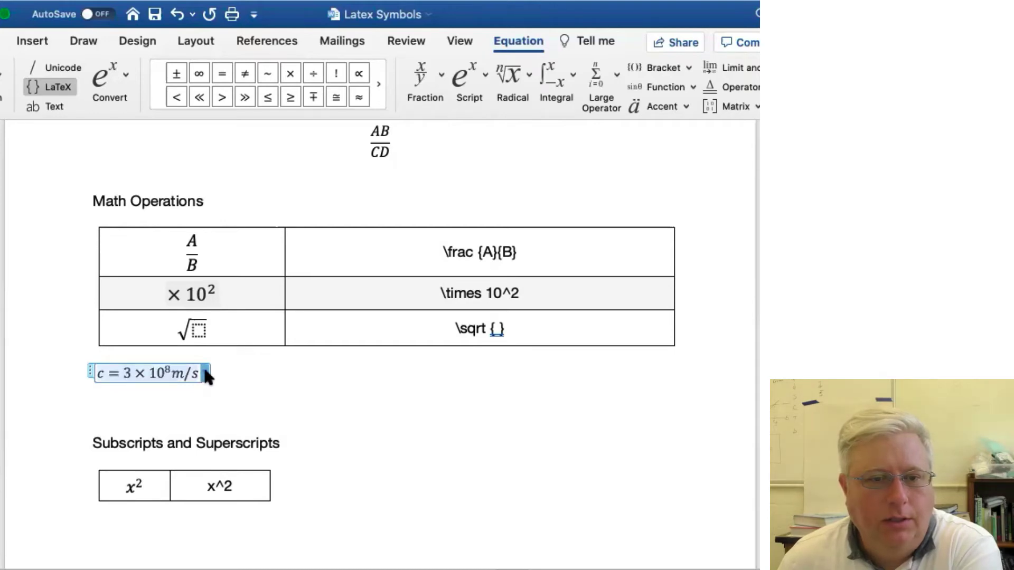
pyautogui.click(260, 420)
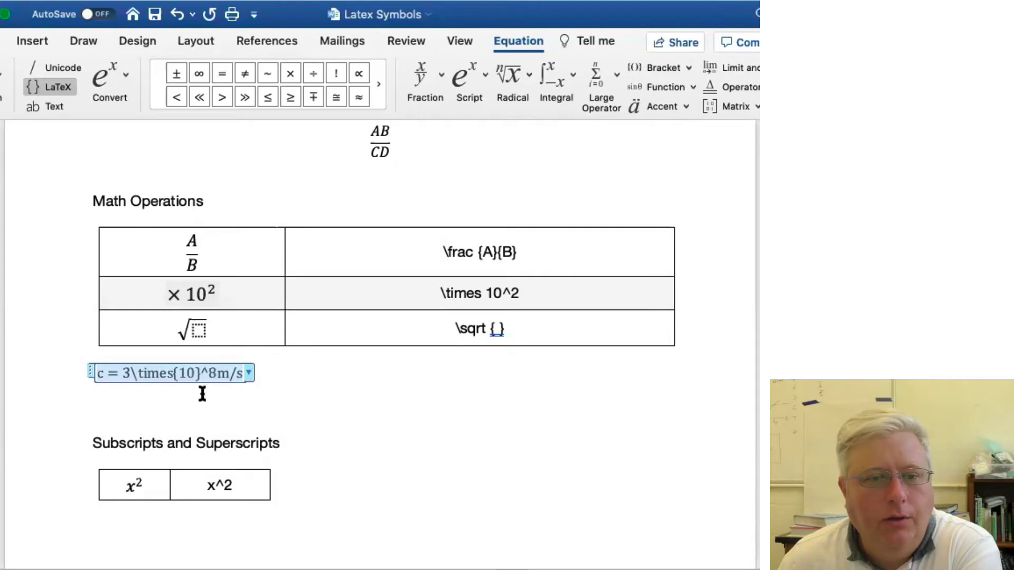
pyautogui.click(182, 371)
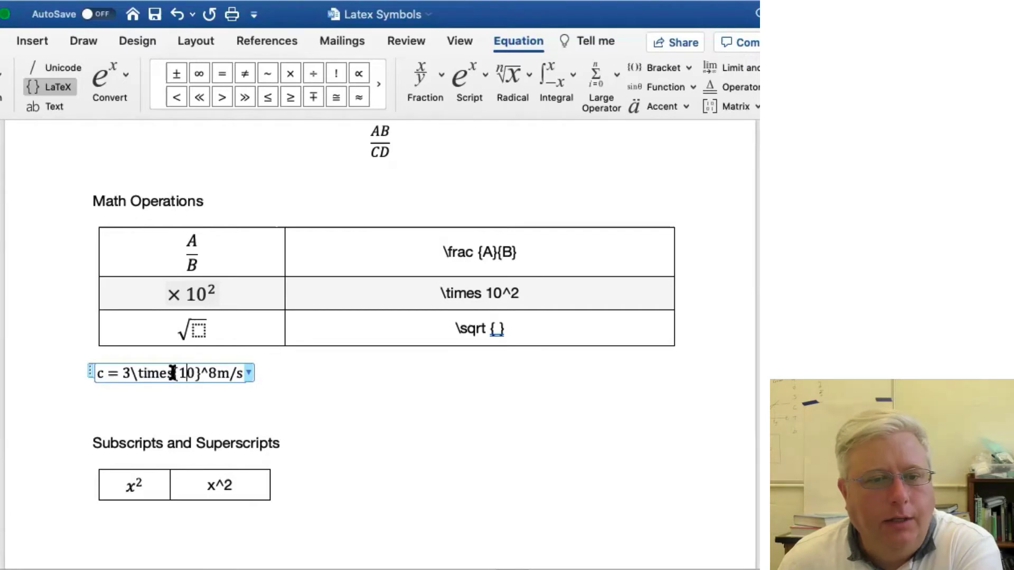
pyautogui.moveTo(174, 373); pyautogui.dragTo(206, 373)
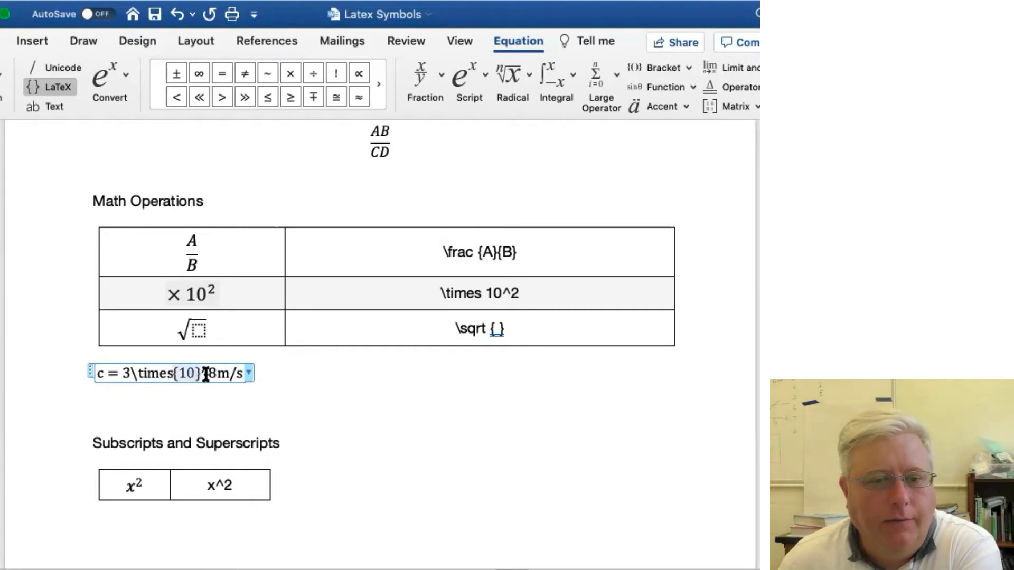
pyautogui.click(201, 373)
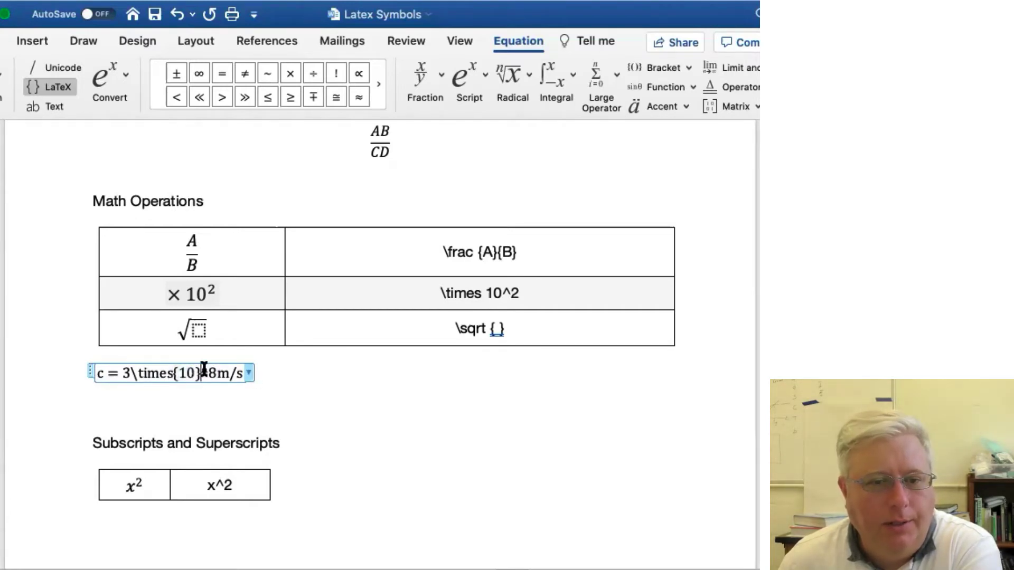
# Insert a space and a backslash before m/s in the equation code and convert it to professional form
pyautogui.click(216, 373)
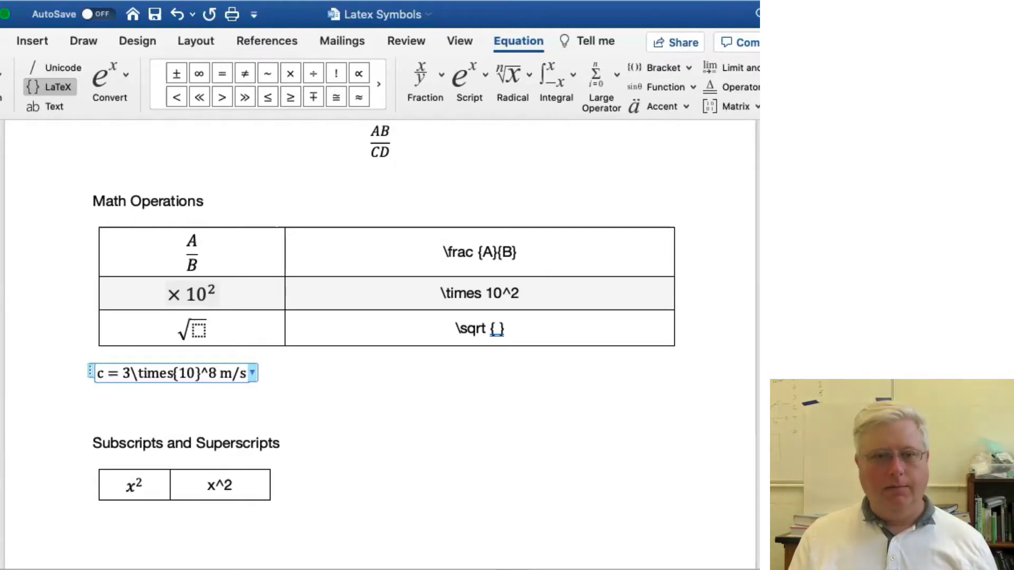
pyautogui.write('\\')
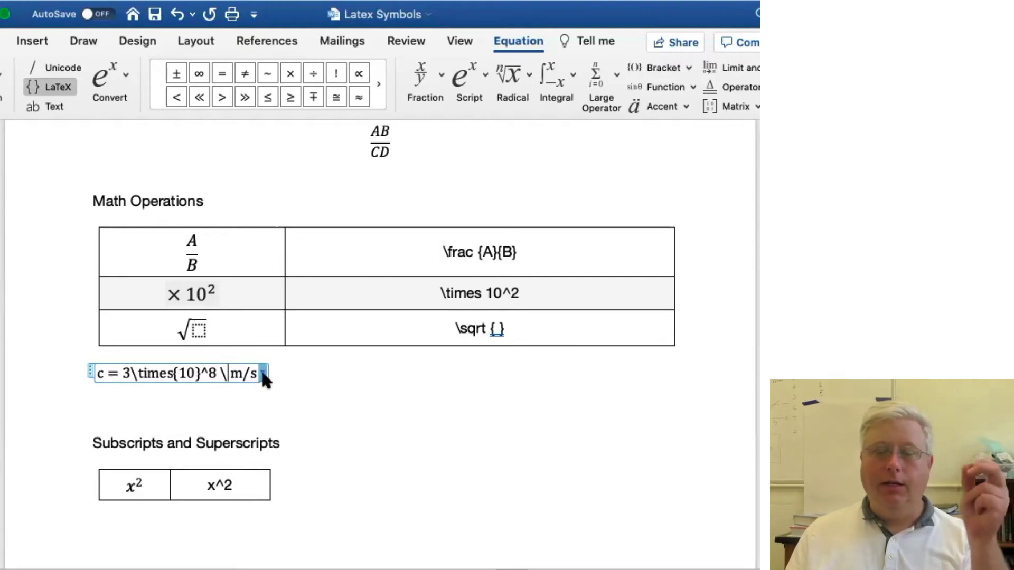
pyautogui.click(332, 406)
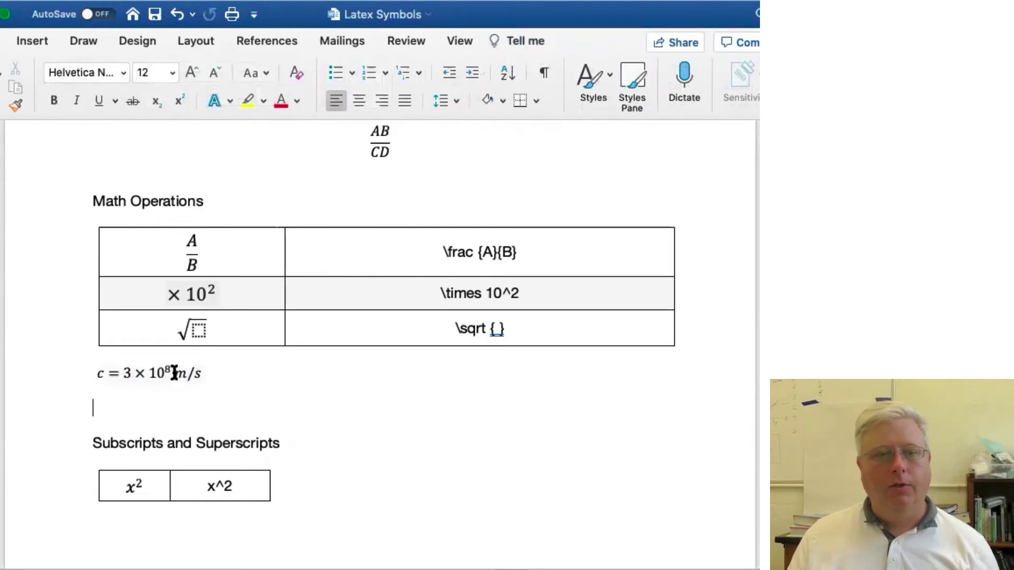
# Add three more backslash-and-space pairs before m/s in the speed-of-light equation's linear code and convert it to professional form
pyautogui.click(201, 369)
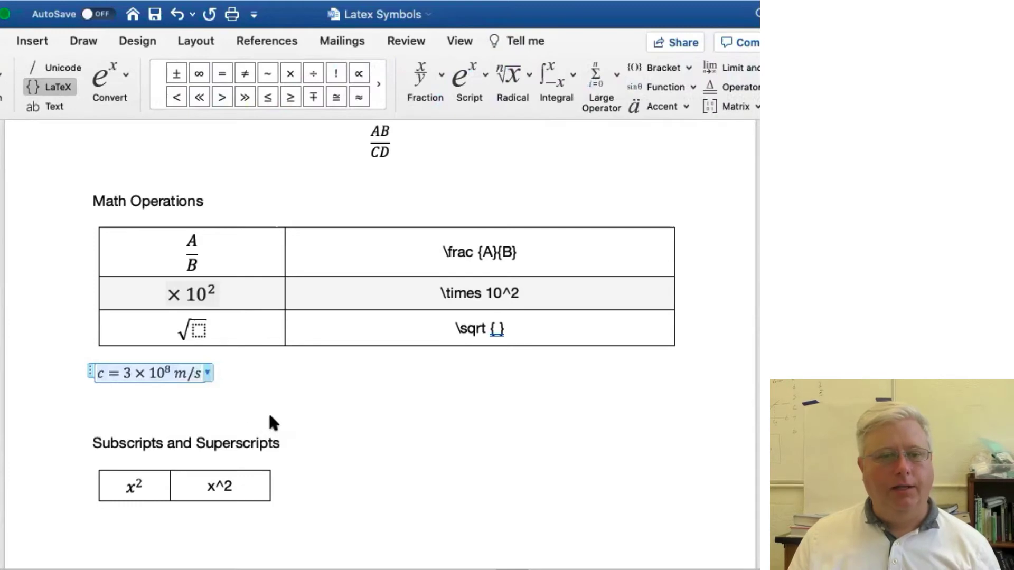
pyautogui.click(206, 376)
pyautogui.click(229, 376)
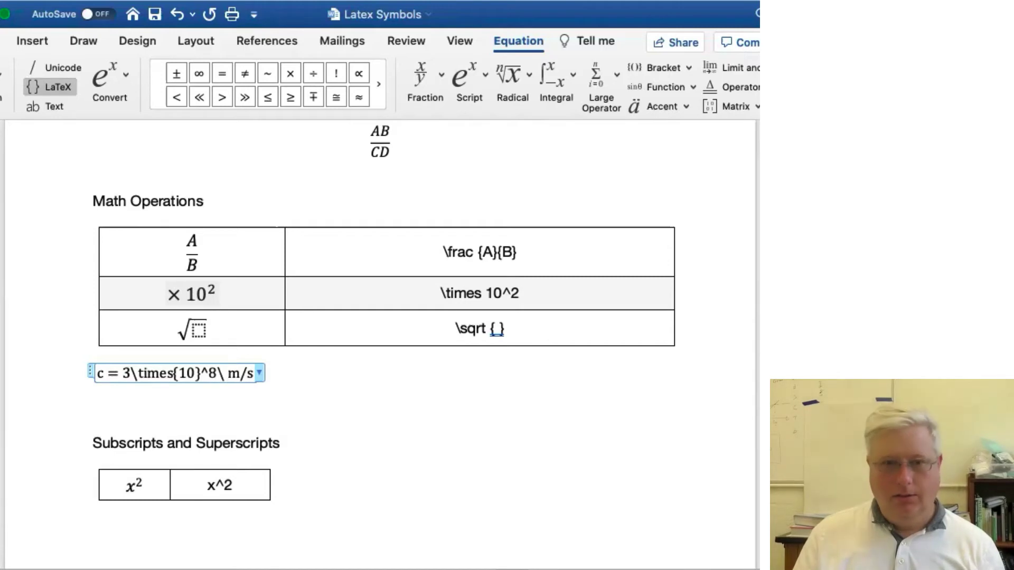
pyautogui.write('\\ ')
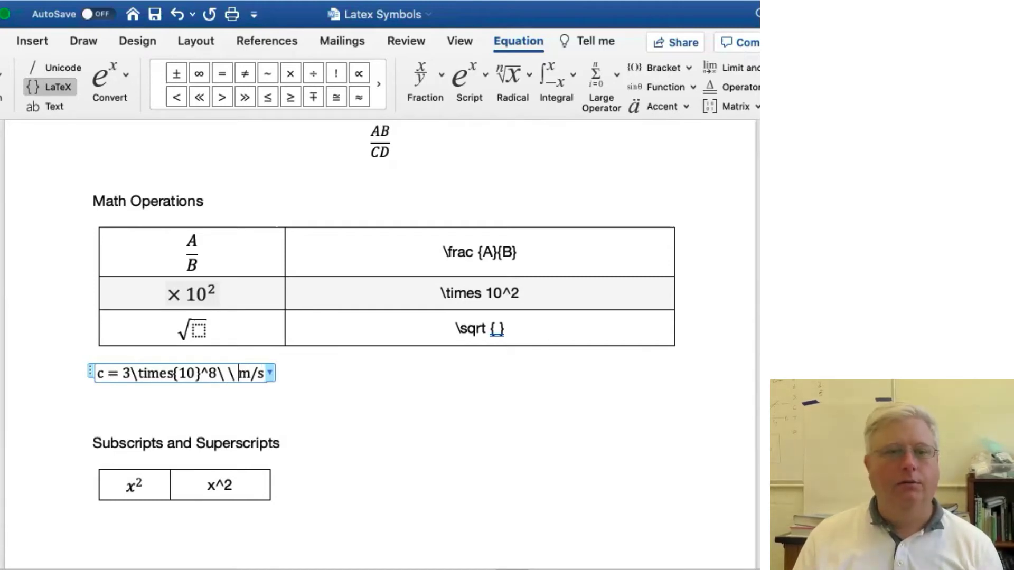
pyautogui.write('\\ \\')
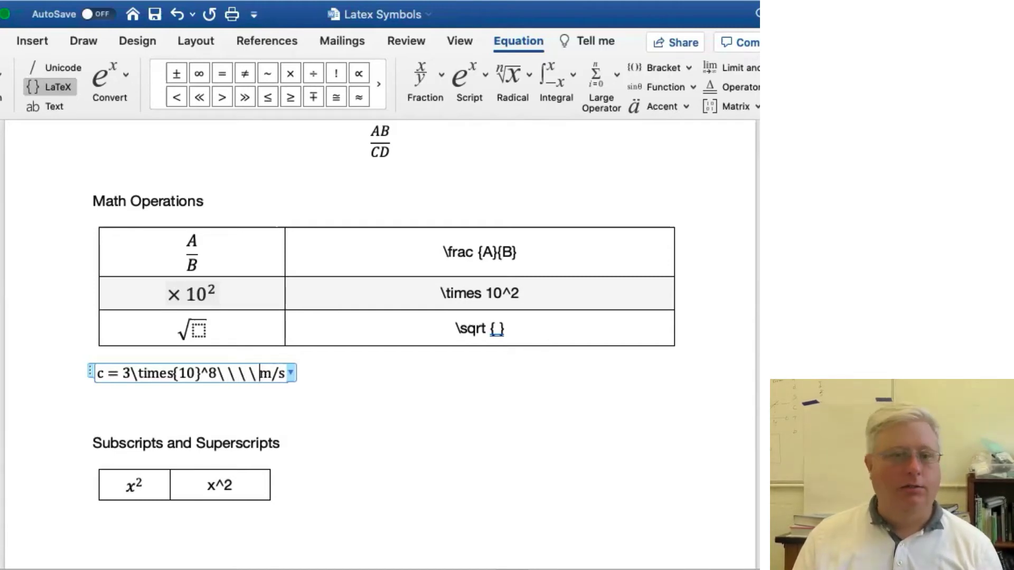
pyautogui.click(291, 375)
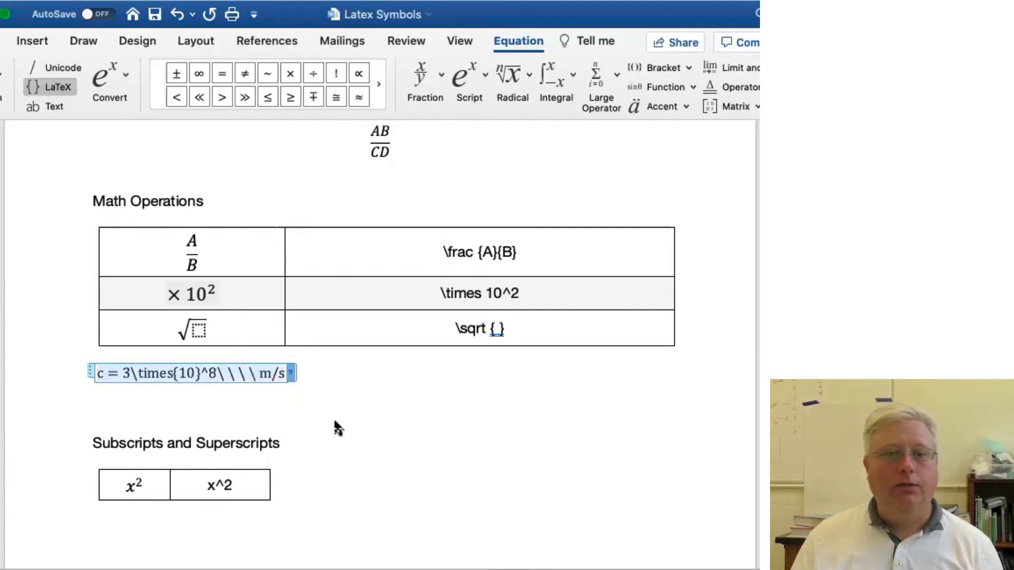
pyautogui.click(333, 473)
pyautogui.click(283, 412)
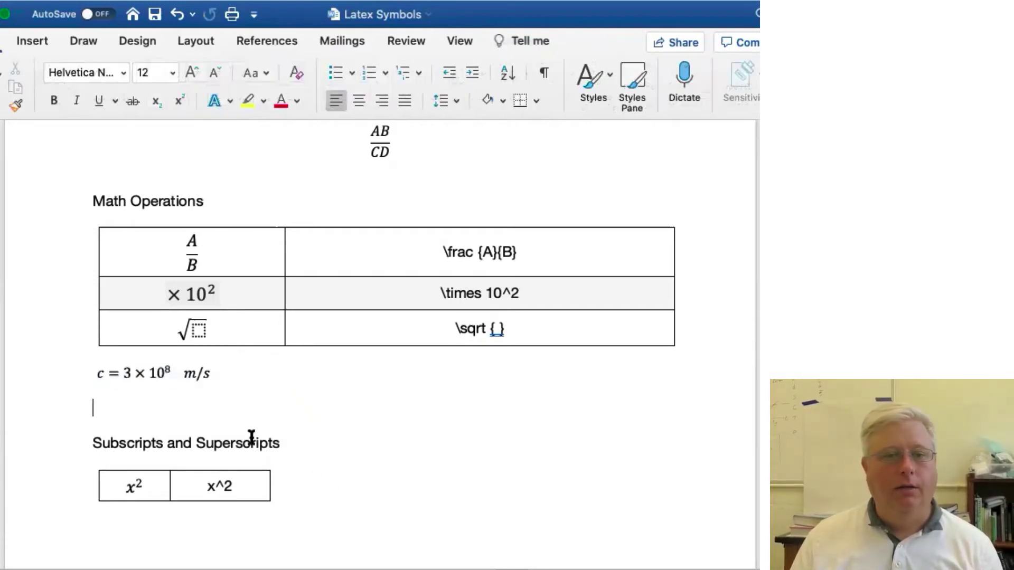
# Remove the three extra backslash-and-space pairs before m/s from the linear code and convert the equation back to professional form
pyautogui.click(184, 374)
pyautogui.click(193, 373)
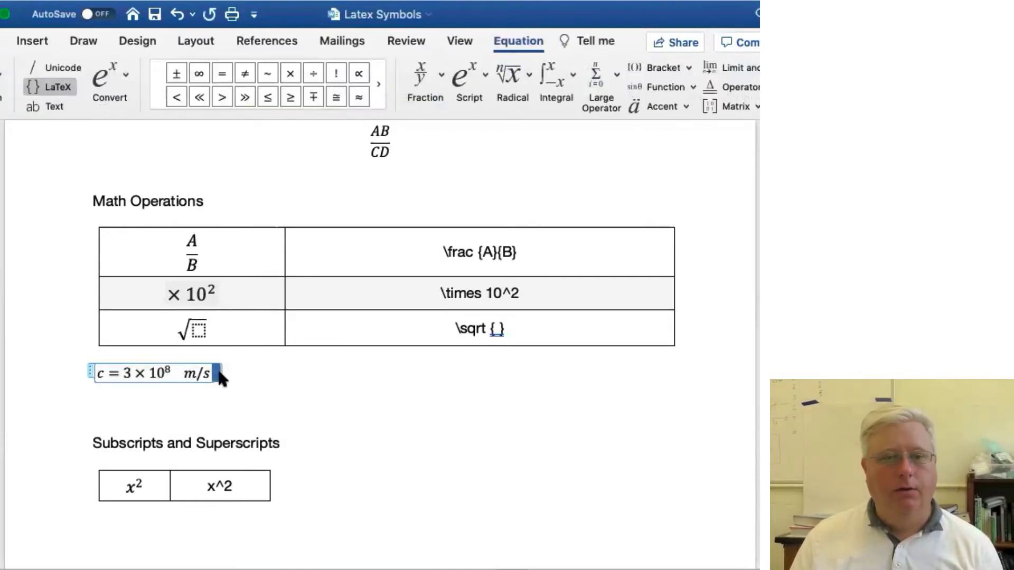
pyautogui.click(217, 374)
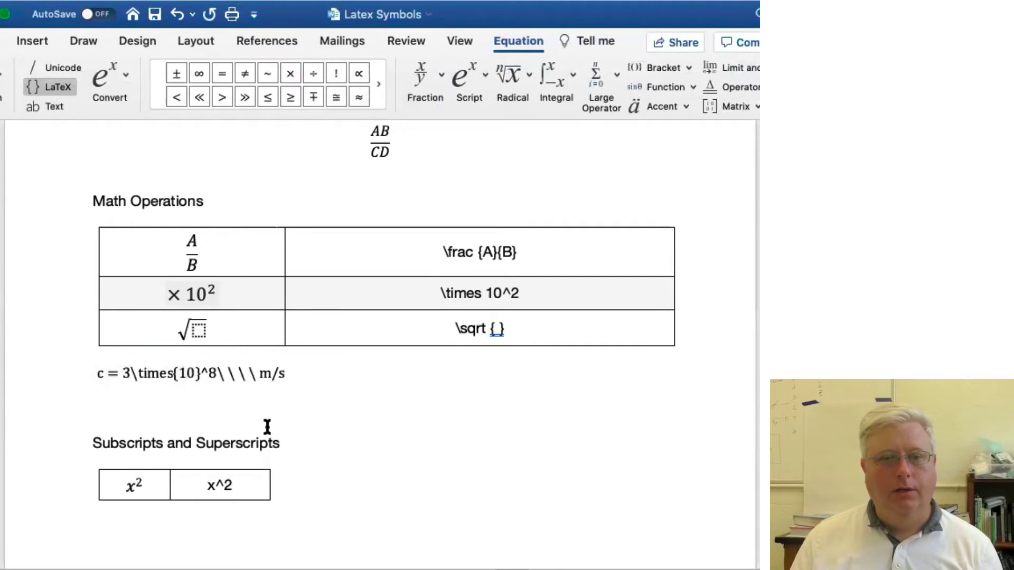
pyautogui.click(257, 378)
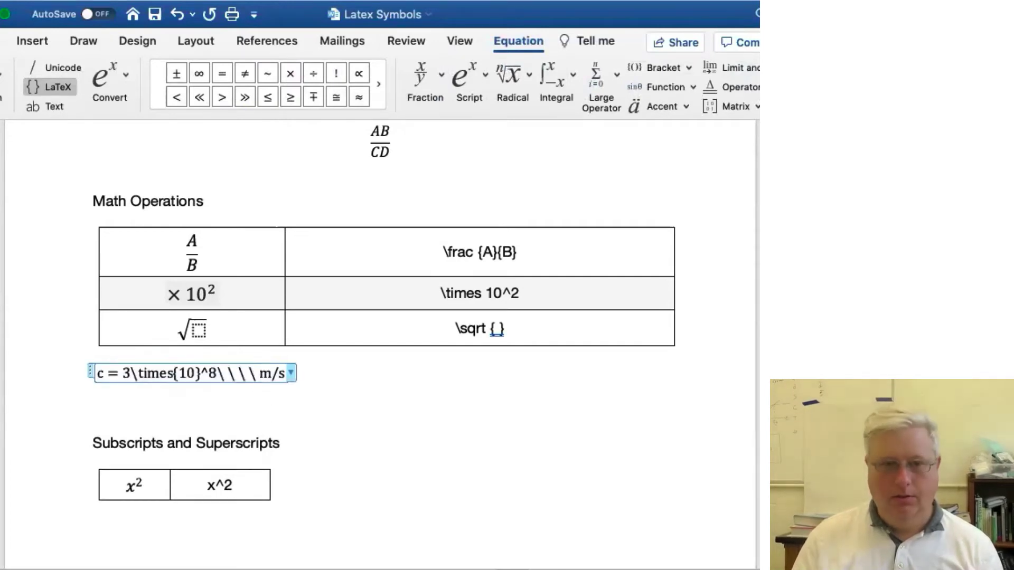
pyautogui.press('BackSpace')
pyautogui.press('BackSpace')
pyautogui.press('BackSpace')
pyautogui.press('BackSpace')
pyautogui.press('BackSpace')
pyautogui.press('BackSpace')
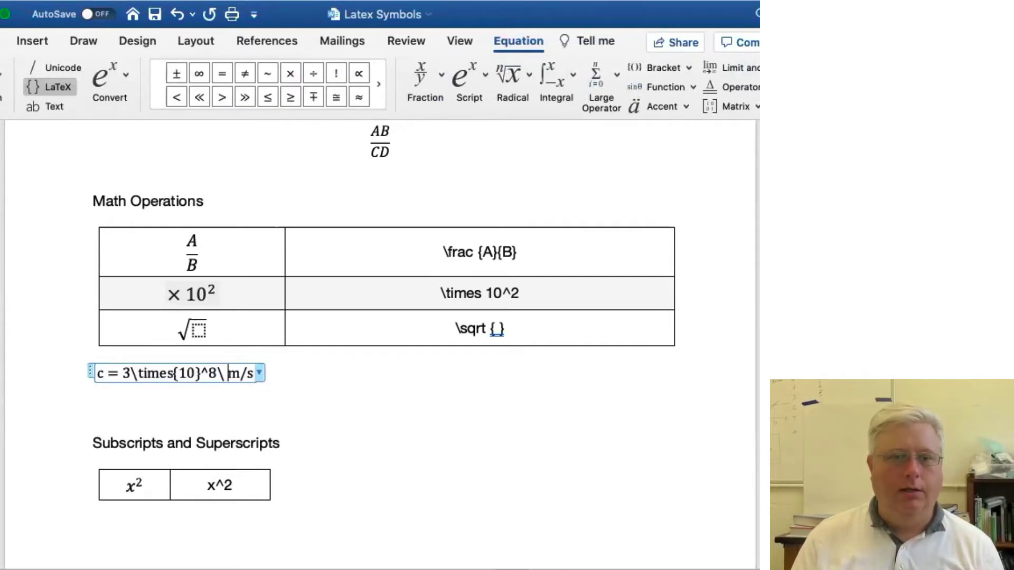
pyautogui.click(259, 372)
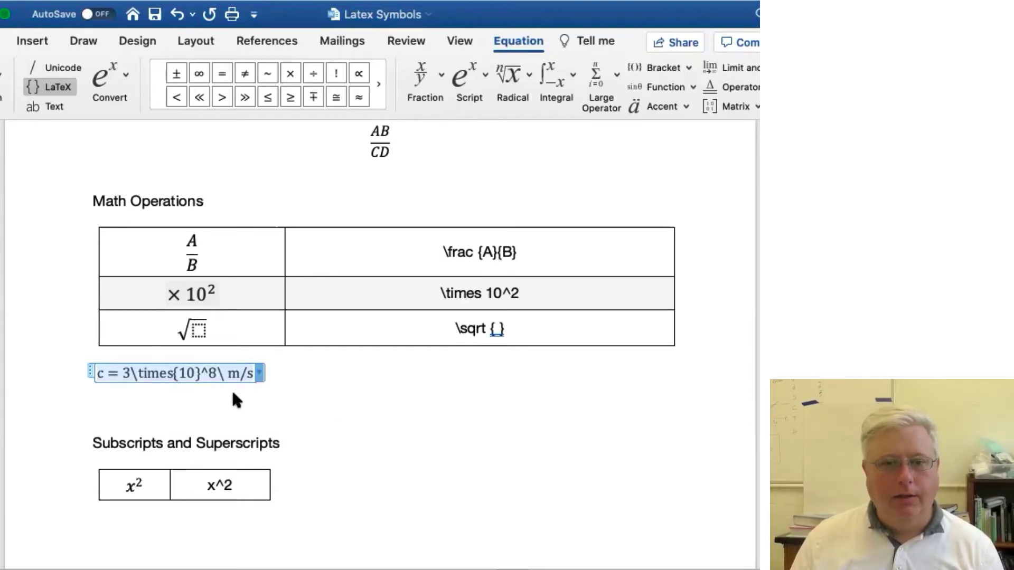
pyautogui.click(216, 377)
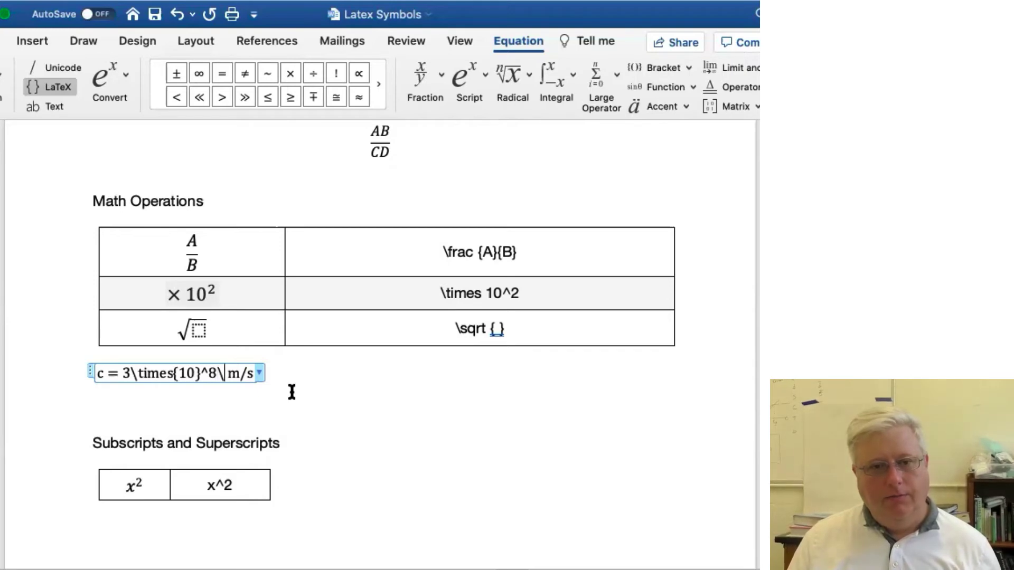
pyautogui.click(261, 368)
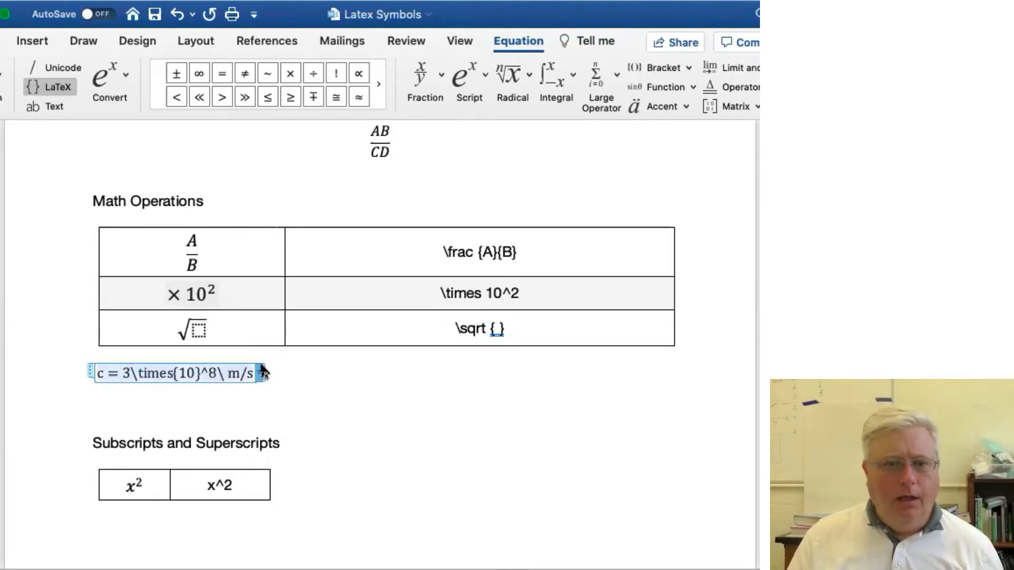
pyautogui.click(297, 408)
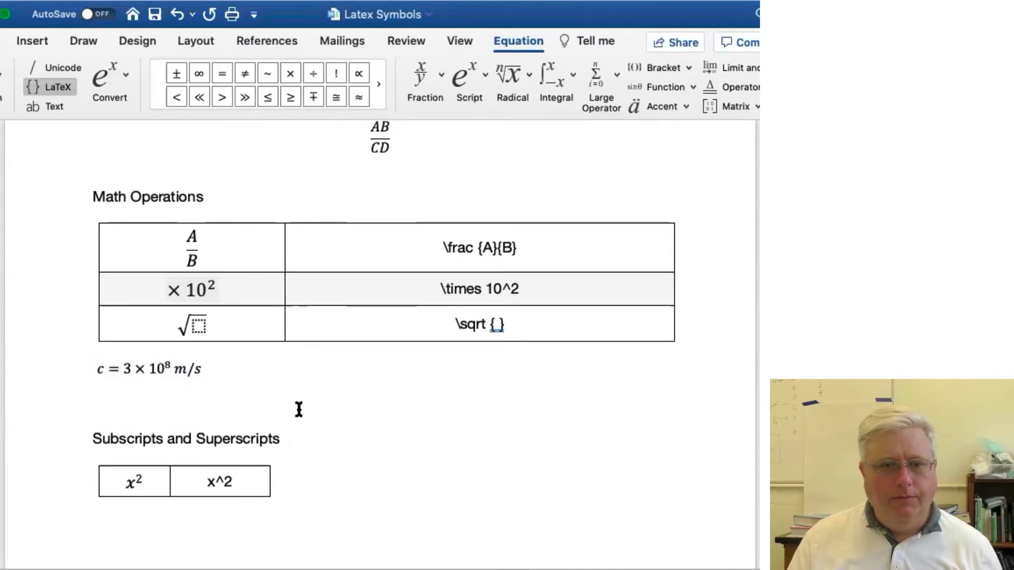
# Convert the equation to linear form, delete the space between the backslash and m/s, and convert it back to professional form
pyautogui.click(192, 368)
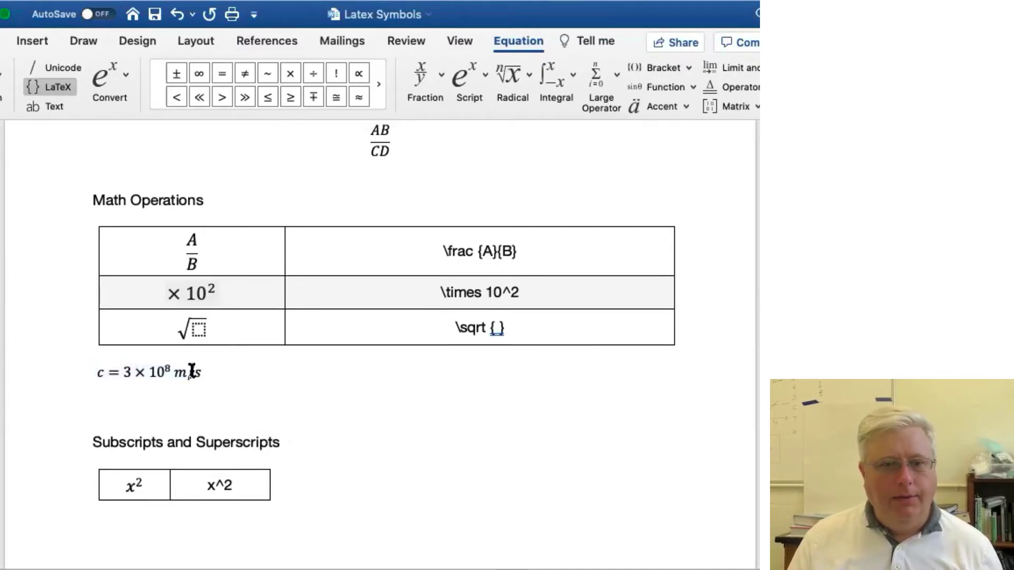
pyautogui.click(185, 394)
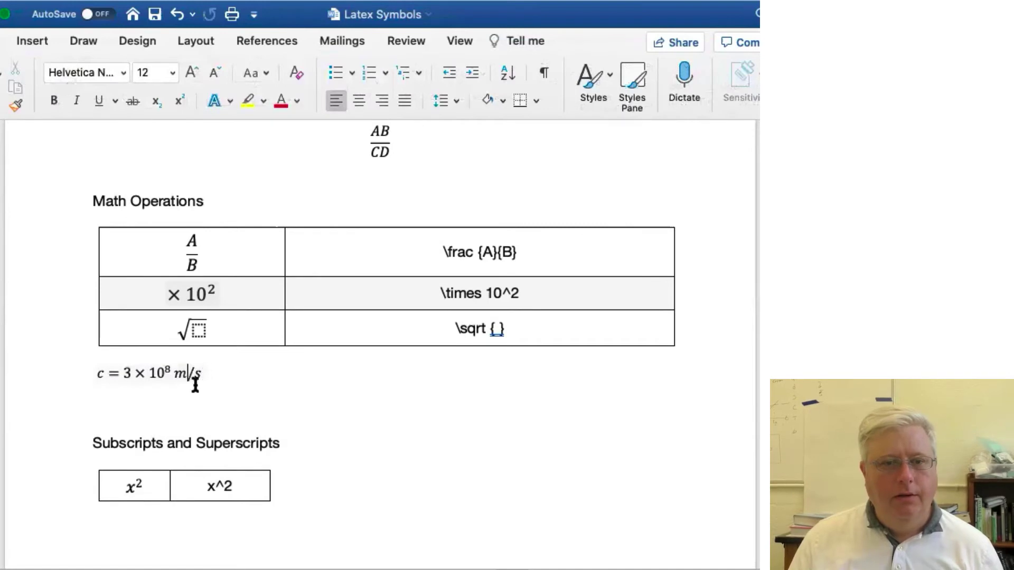
pyautogui.click(199, 374)
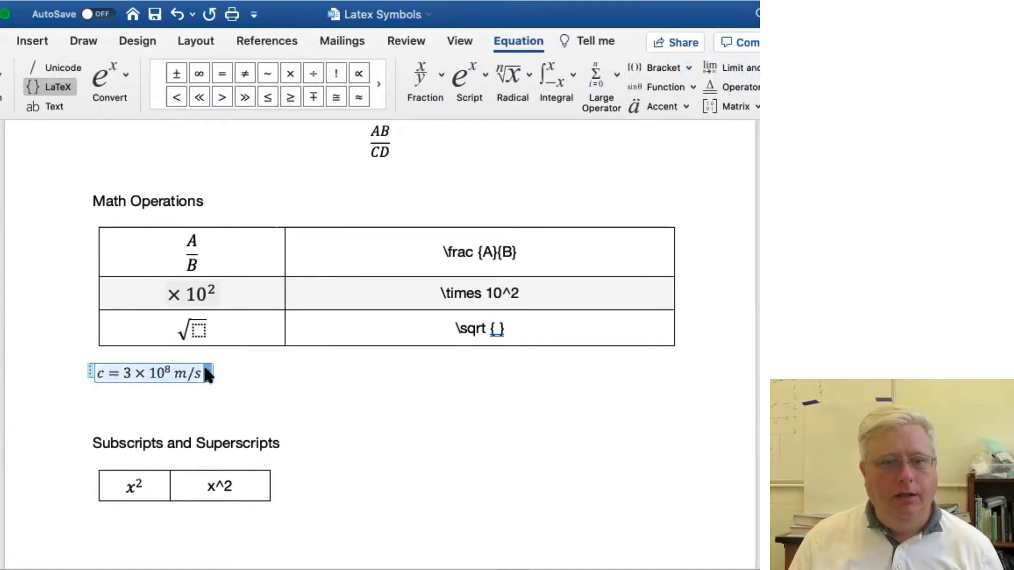
pyautogui.hotkey('ctrl', '=')
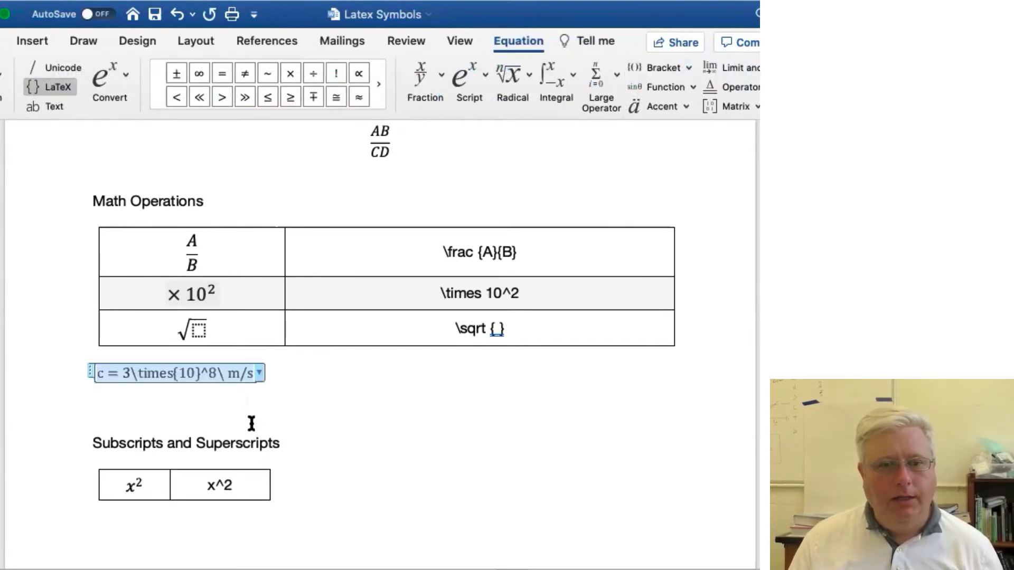
pyautogui.click(227, 371)
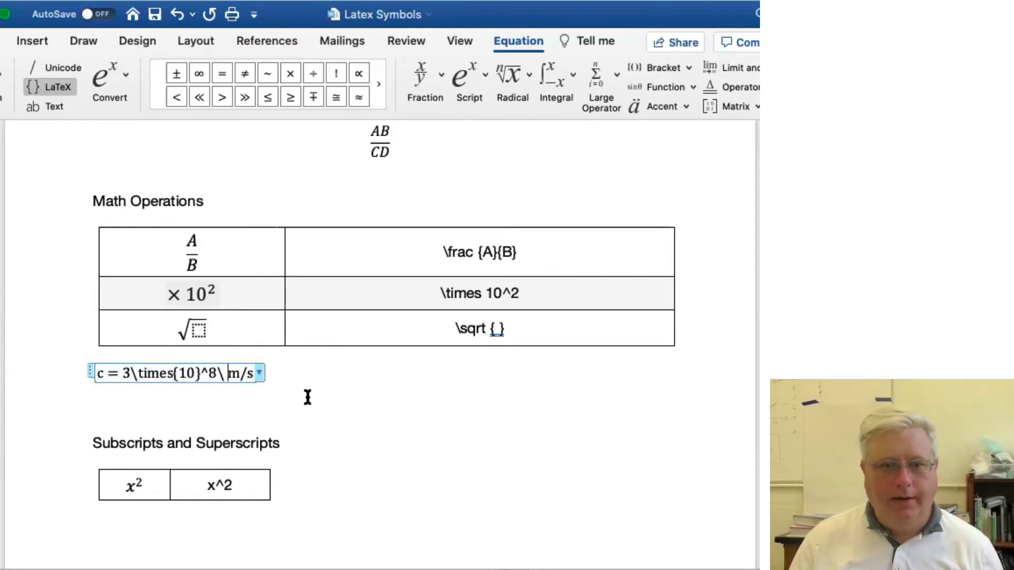
pyautogui.press('BackSpace')
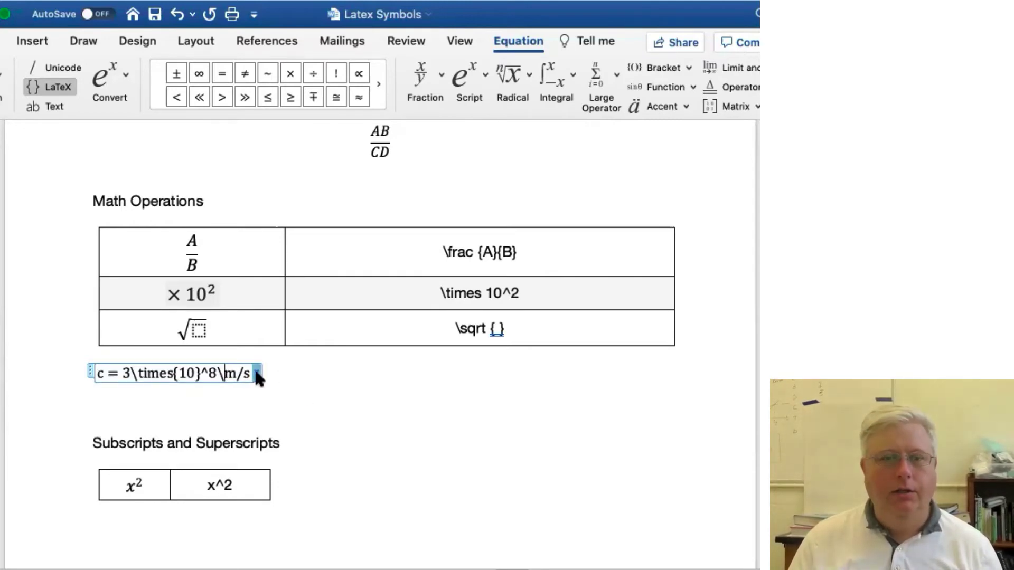
pyautogui.click(257, 373)
pyautogui.click(289, 406)
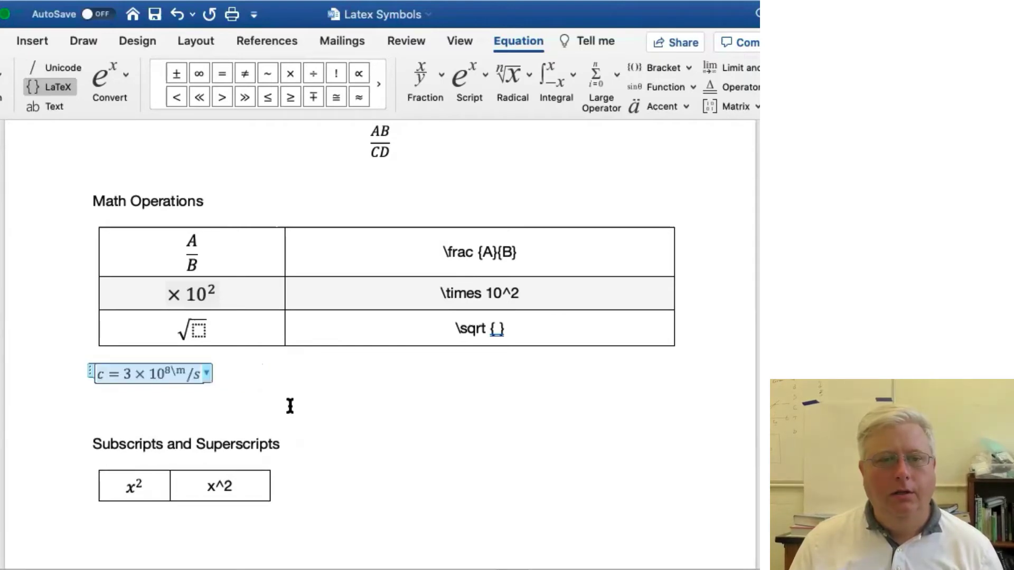
pyautogui.click(206, 402)
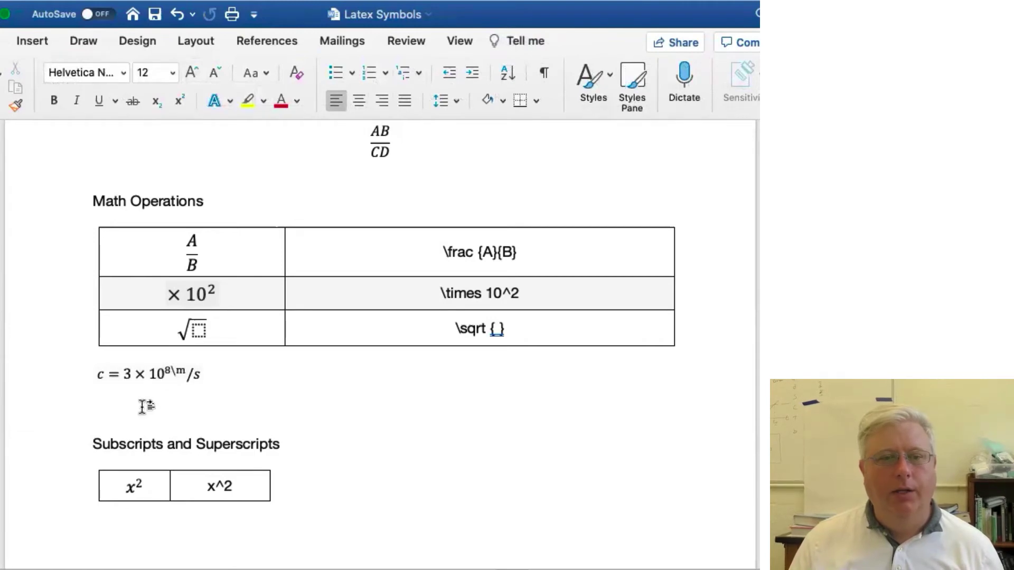
# Remove the braces around 8\m in the linear code, restore the space after the backslash, and convert the equation to professional form
pyautogui.click(164, 374)
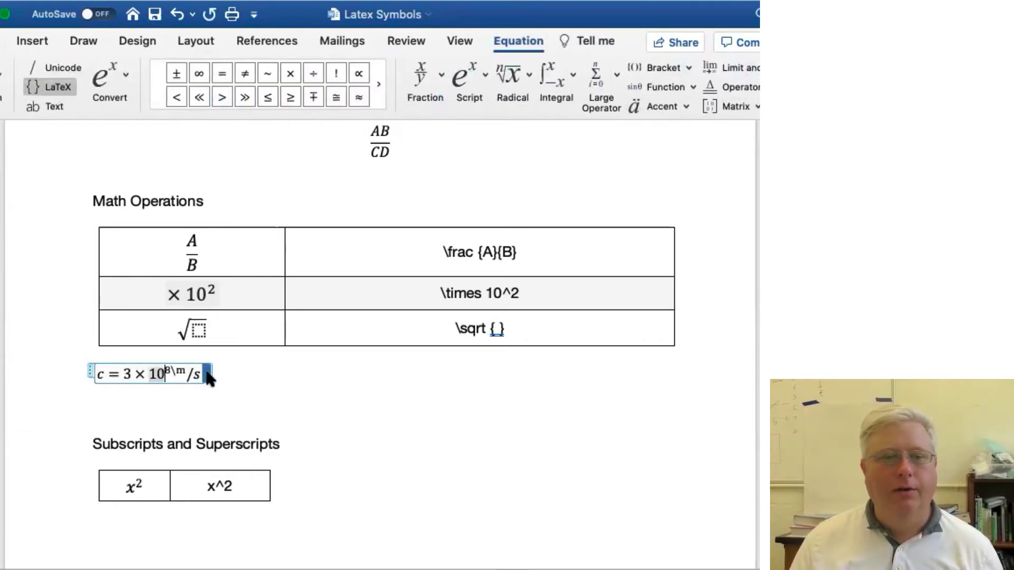
pyautogui.click(207, 374)
pyautogui.click(245, 416)
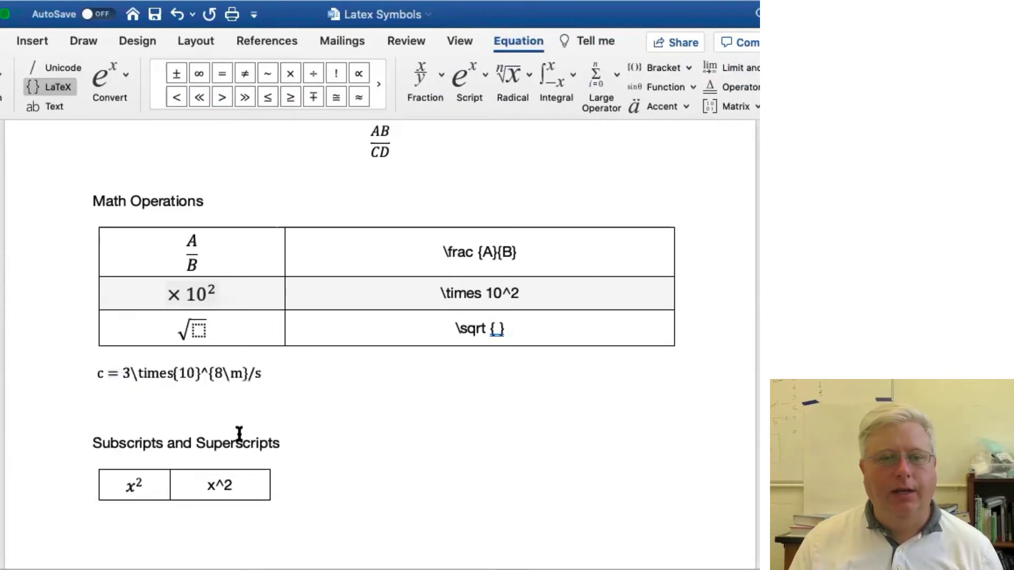
pyautogui.click(215, 371)
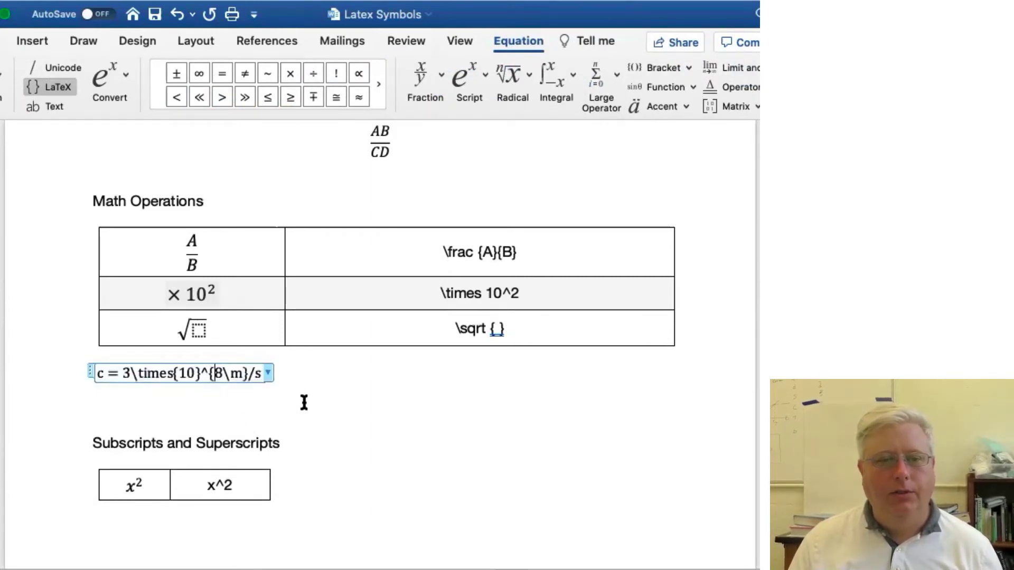
pyautogui.press('BackSpace')
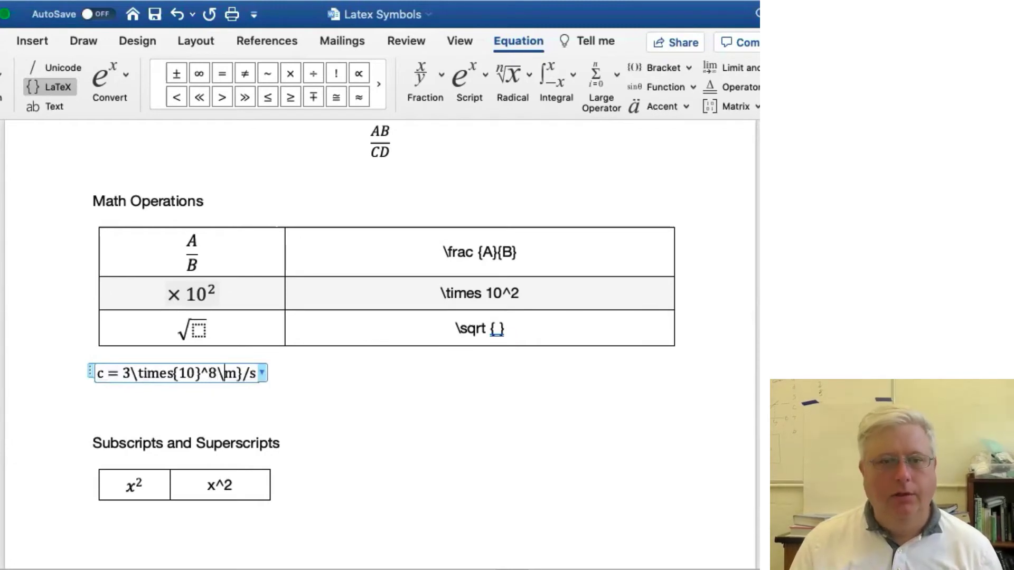
pyautogui.press('BackSpace')
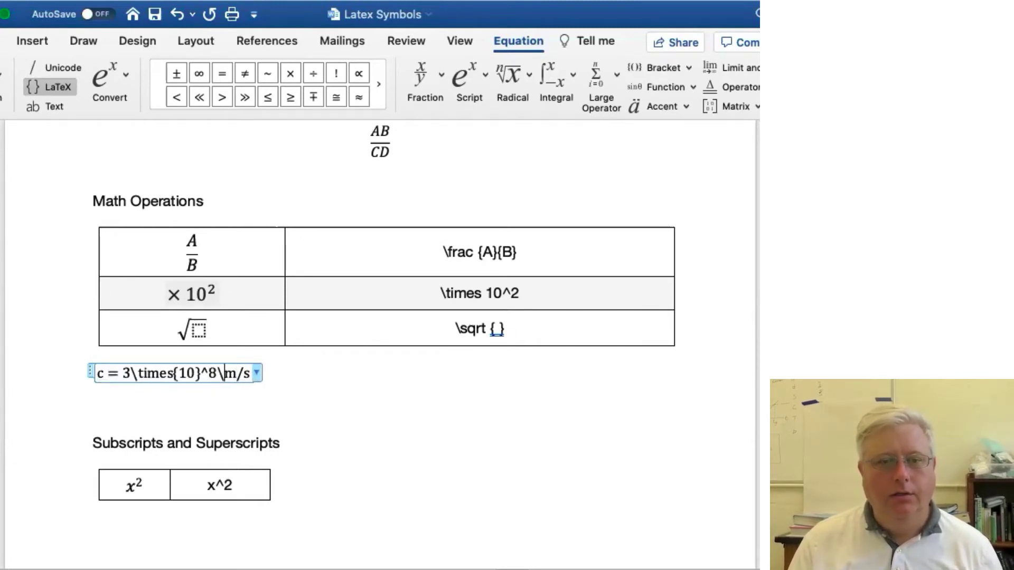
pyautogui.click(262, 376)
pyautogui.hotkey('ctrl', '=')
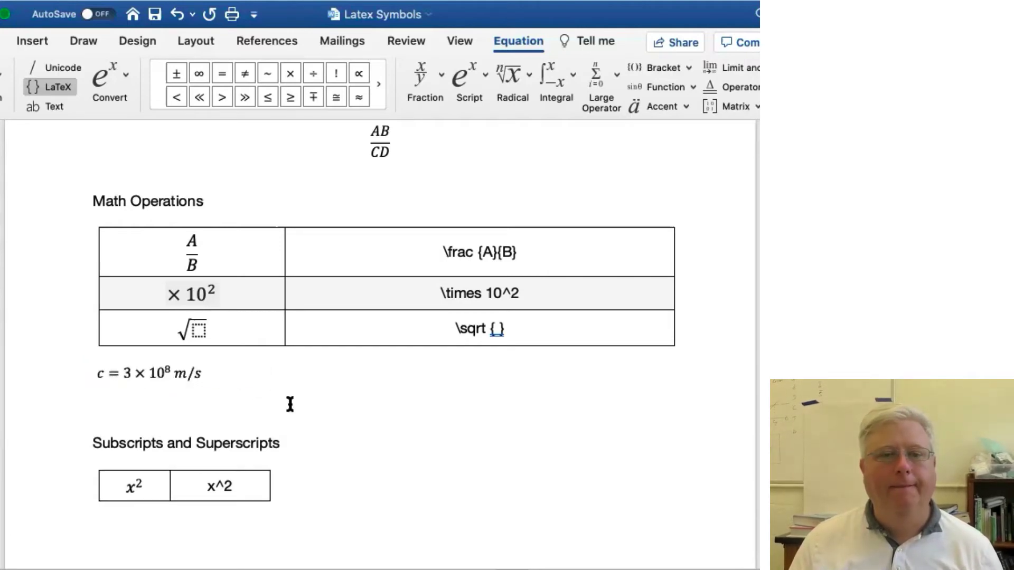
pyautogui.click(291, 404)
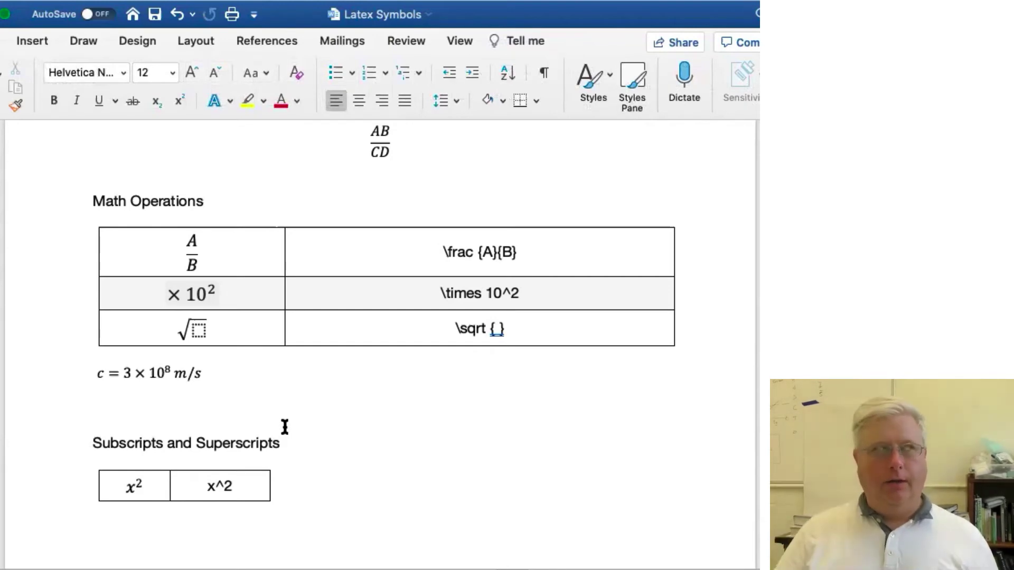
# Convert the speed-of-light equation to linear form, append 0 to the exponent 8 without braces, and convert it back to professional form
pyautogui.click(165, 374)
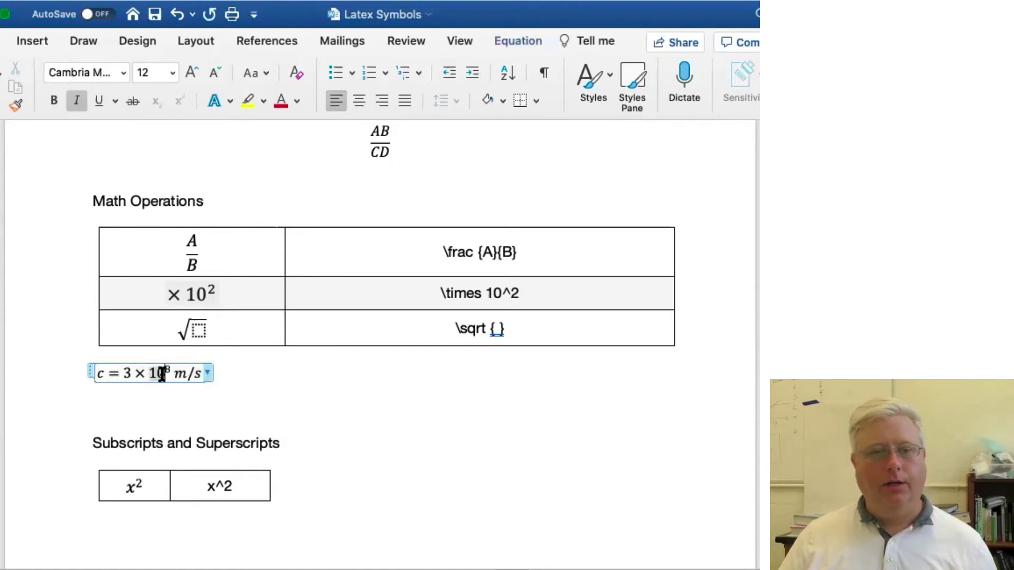
pyautogui.write('^8')
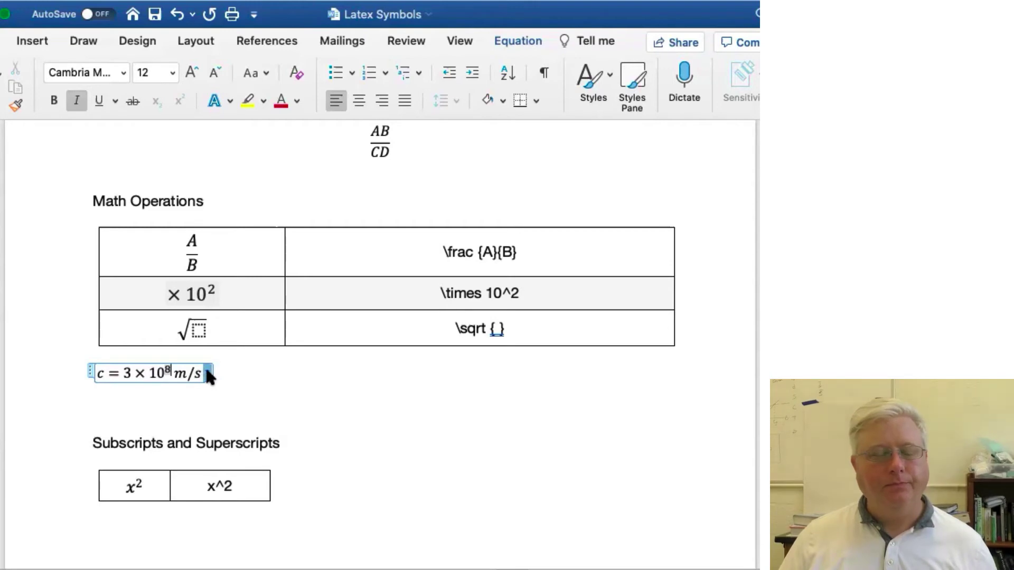
pyautogui.click(209, 376)
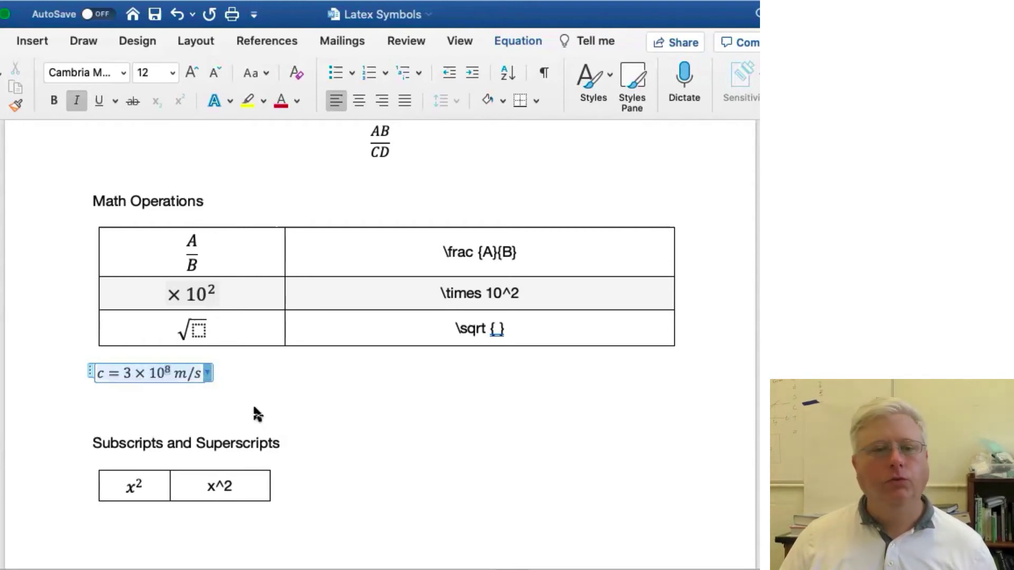
pyautogui.hotkey('ctrl', '=')
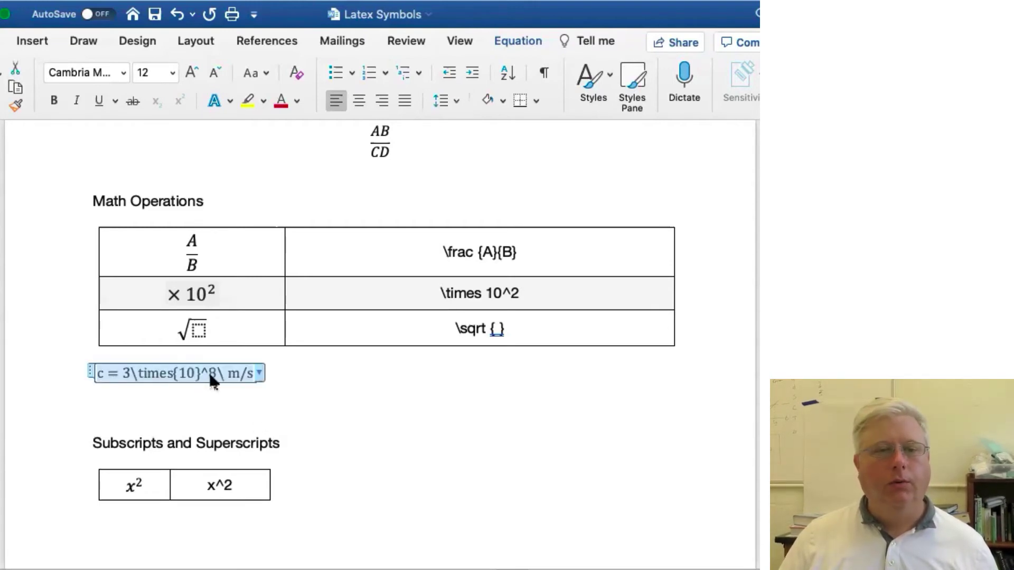
pyautogui.click(214, 376)
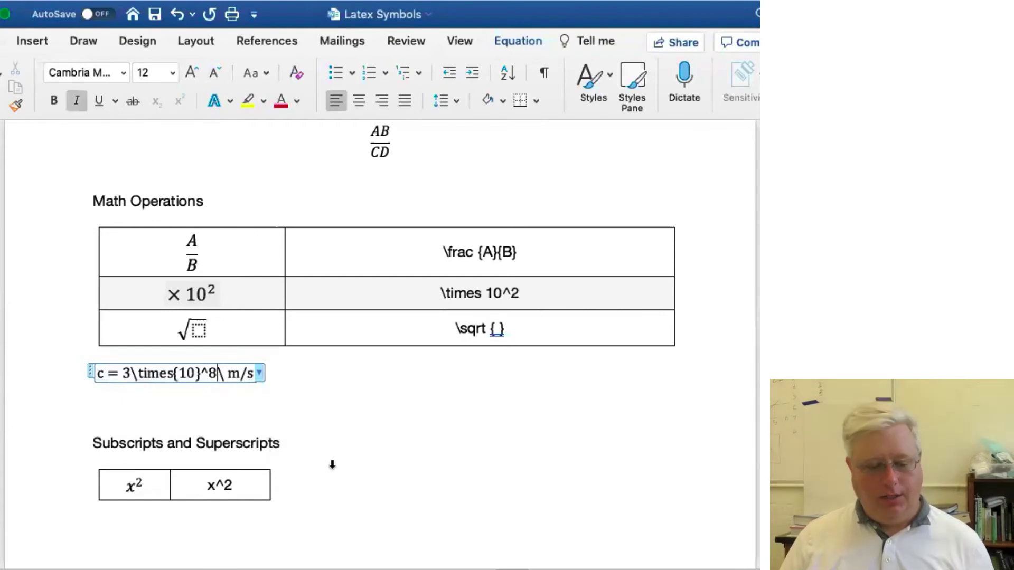
pyautogui.write('0')
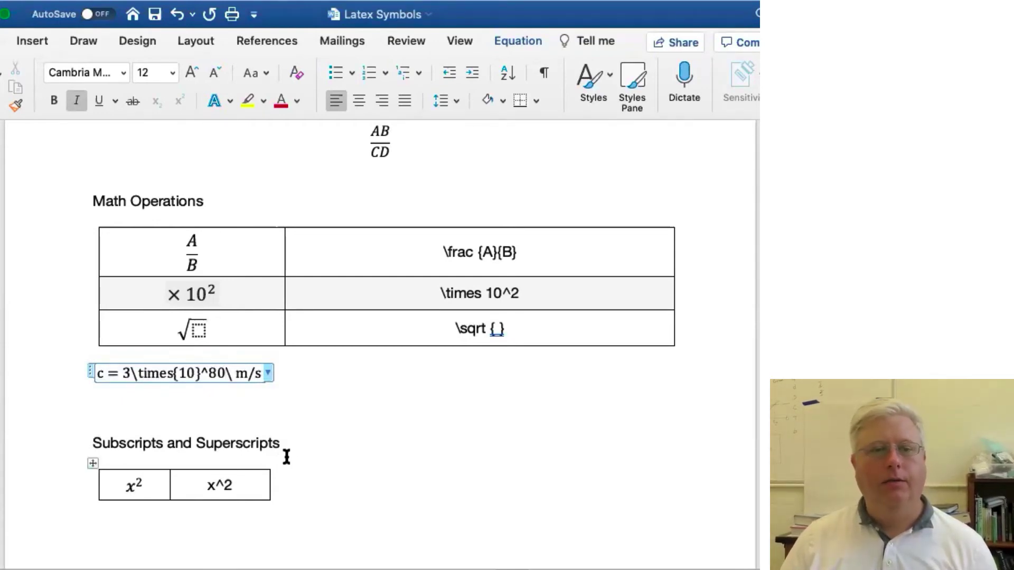
pyautogui.click(267, 373)
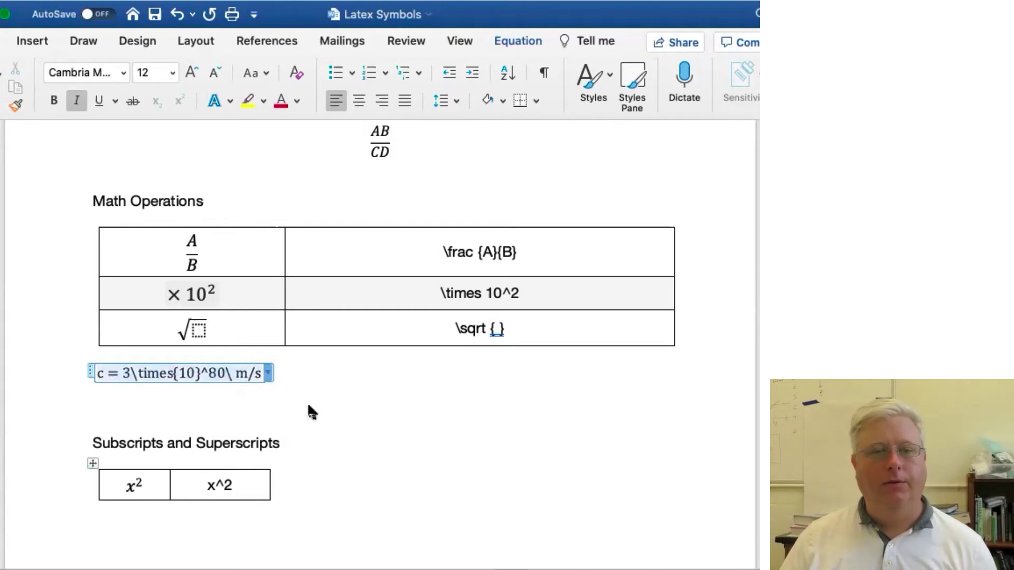
pyautogui.hotkey('ctrl', '=')
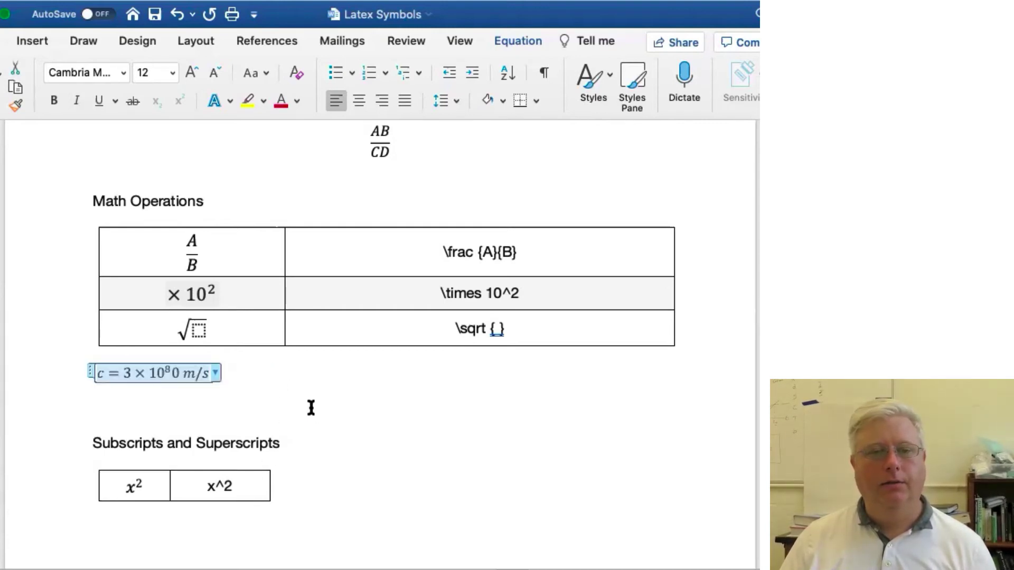
pyautogui.click(221, 399)
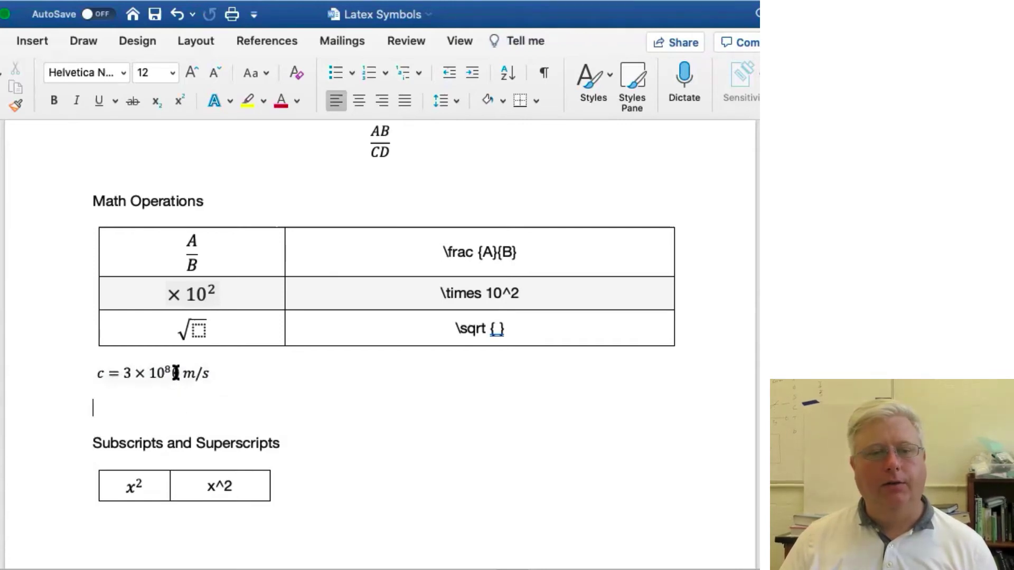
# Convert the equation to linear form, replace the exponent with the braced {80}, and convert it back to professional form
pyautogui.click(201, 373)
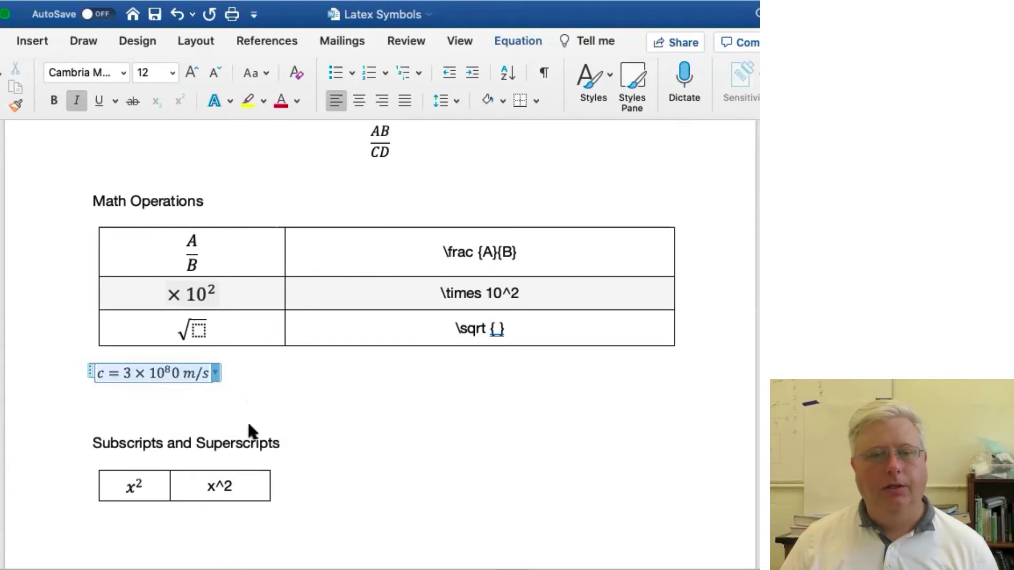
pyautogui.hotkey('ctrl', 'shift', '=')
pyautogui.click(222, 372)
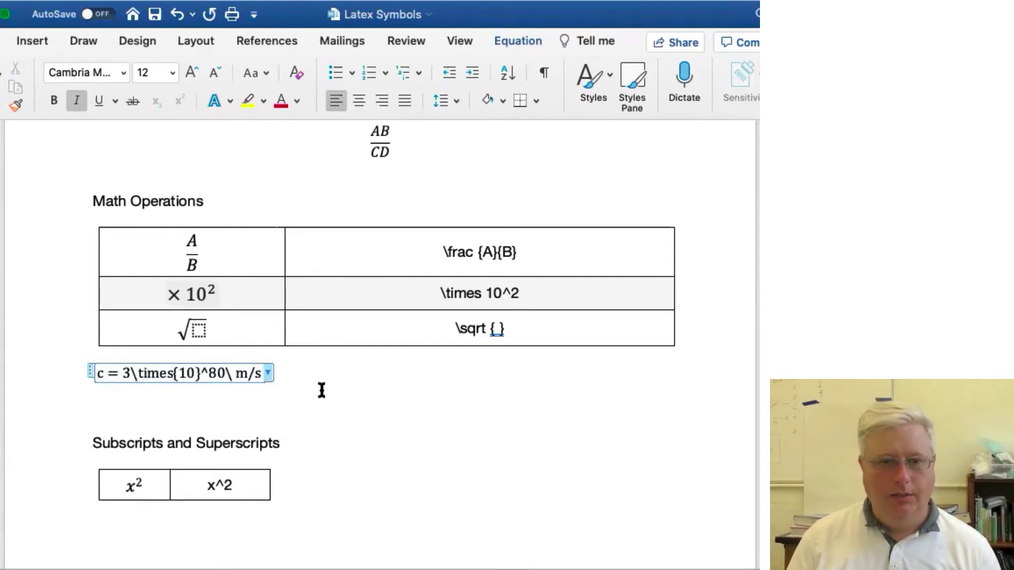
pyautogui.press('BackSpace')
pyautogui.press('BackSpace')
pyautogui.write('{')
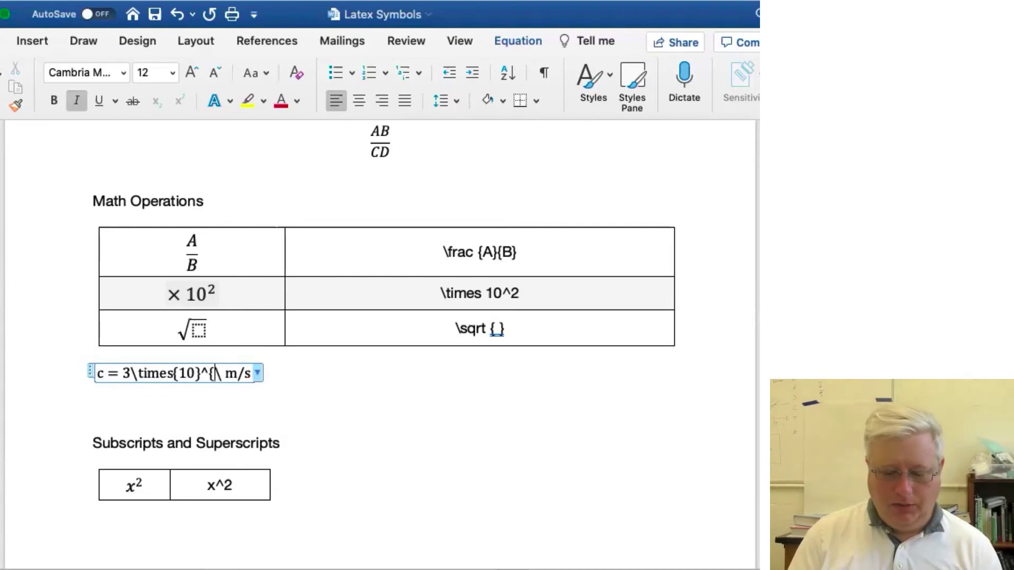
pyautogui.write('80')
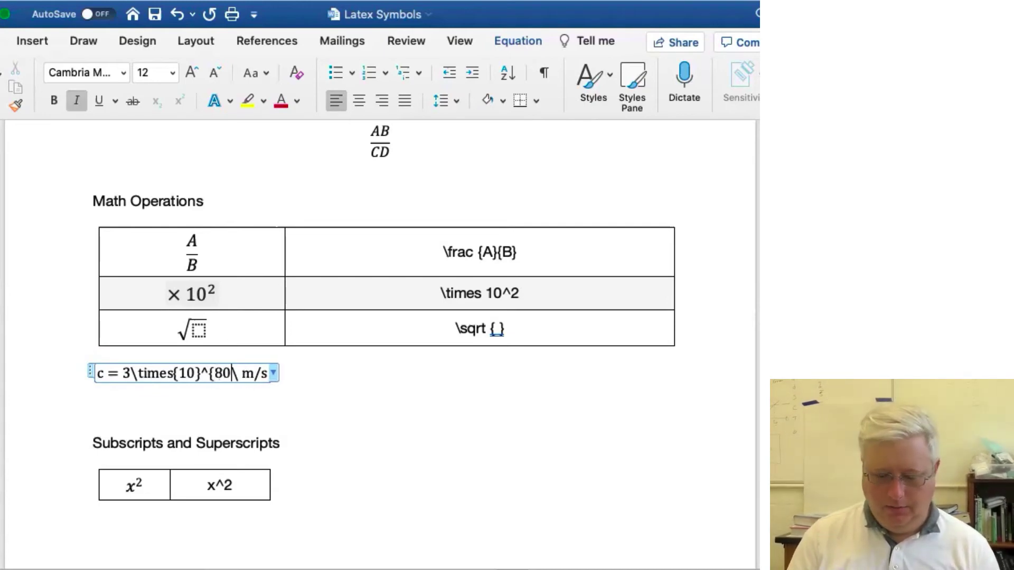
pyautogui.write('}')
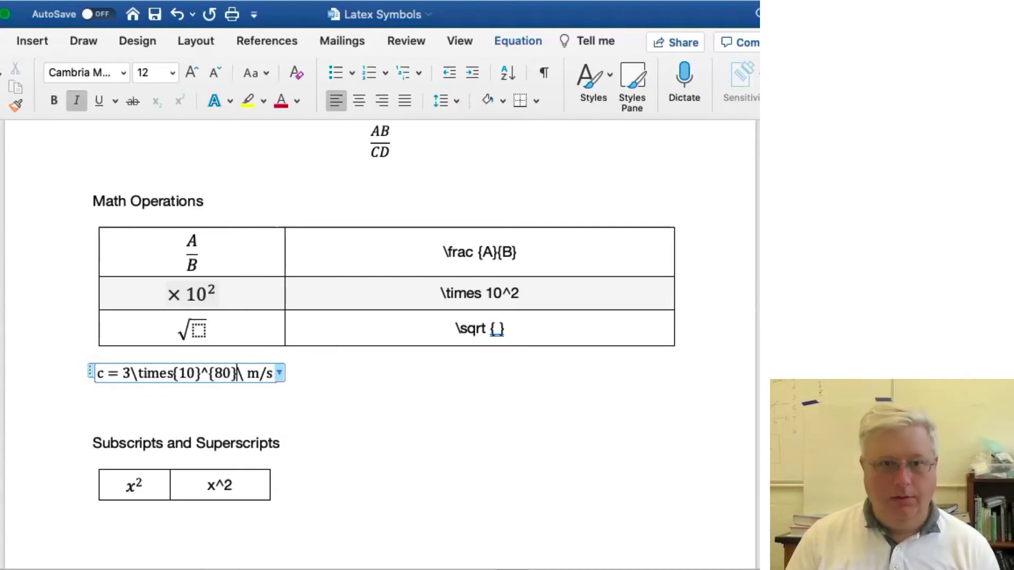
pyautogui.click(280, 375)
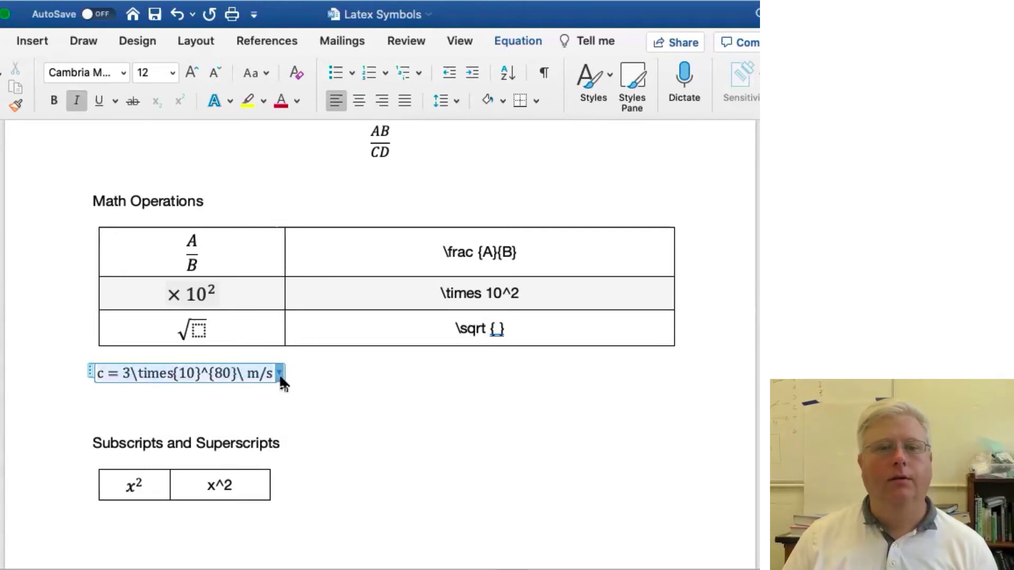
pyautogui.click(306, 404)
pyautogui.click(312, 408)
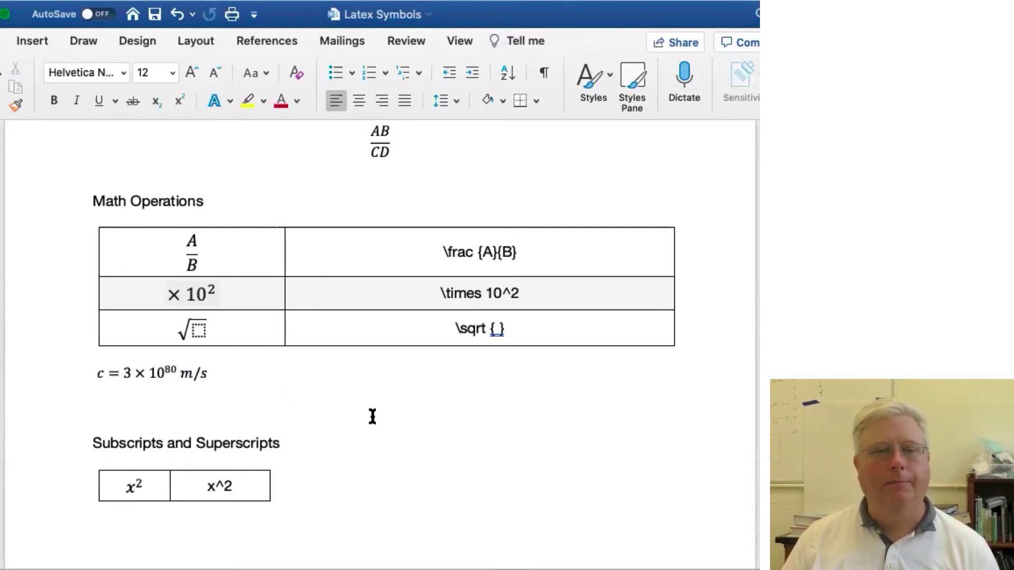
# Review the LaTeX codes in the Subscripts and Superscripts table and the Greek Letters table
pyautogui.scroll(-4, 374, 419)
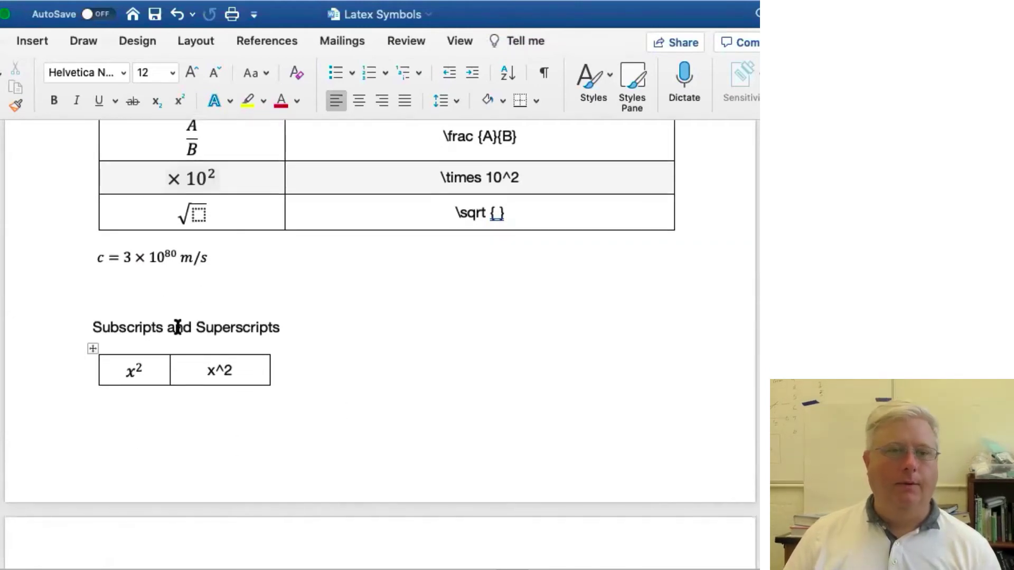
pyautogui.scroll(-4, 169, 327)
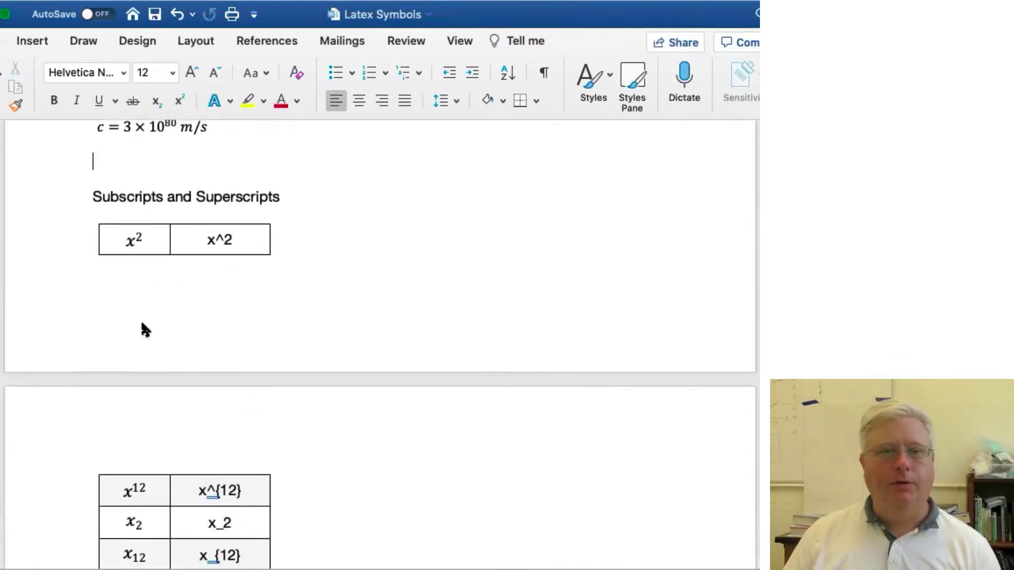
pyautogui.scroll(-3, 222, 262)
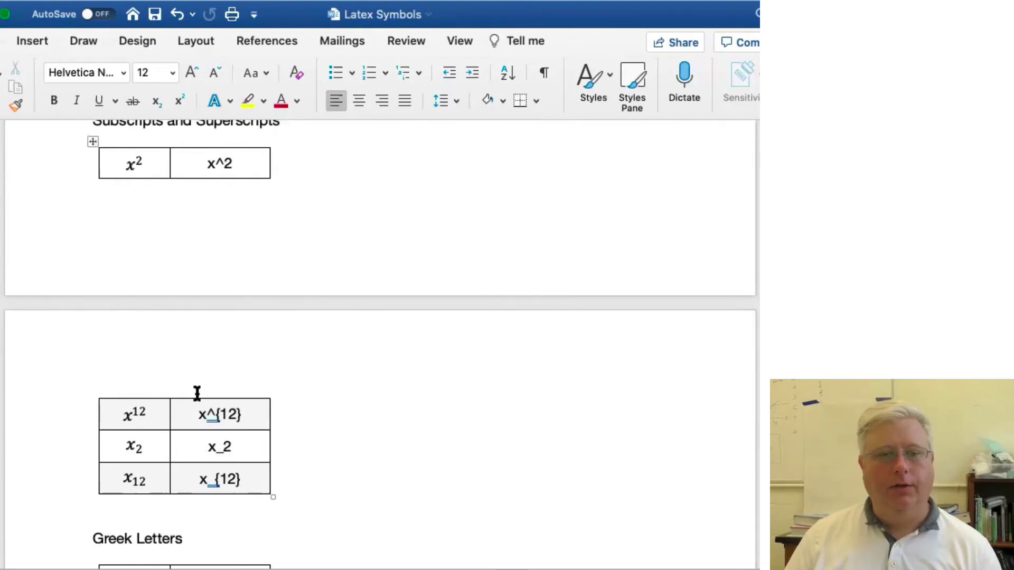
pyautogui.scroll(-1, 211, 397)
pyautogui.scroll(-2, 211, 397)
pyautogui.scroll(-3, 134, 364)
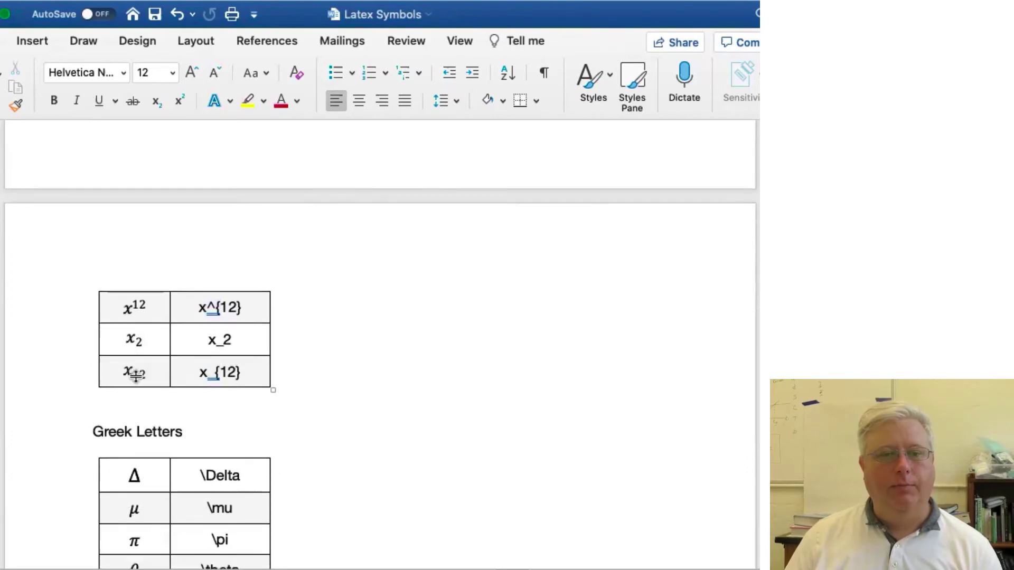
pyautogui.scroll(-3, 145, 382)
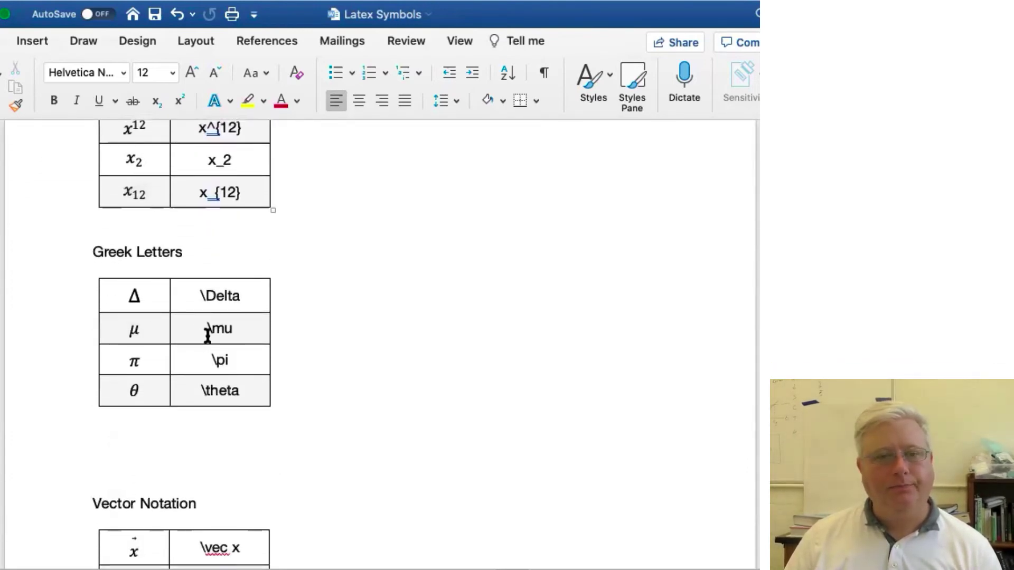
pyautogui.scroll(-1, 157, 321)
pyautogui.scroll(-1, 157, 320)
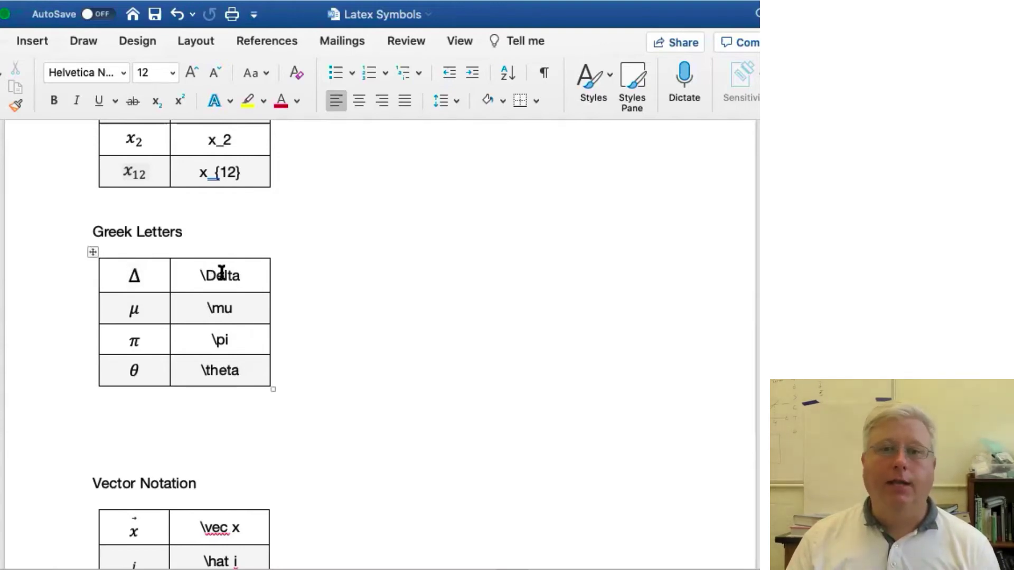
# Insert a new equation below the Greek Letters table, enter \delta in it, and render it as the lowercase Greek letter
pyautogui.click(118, 415)
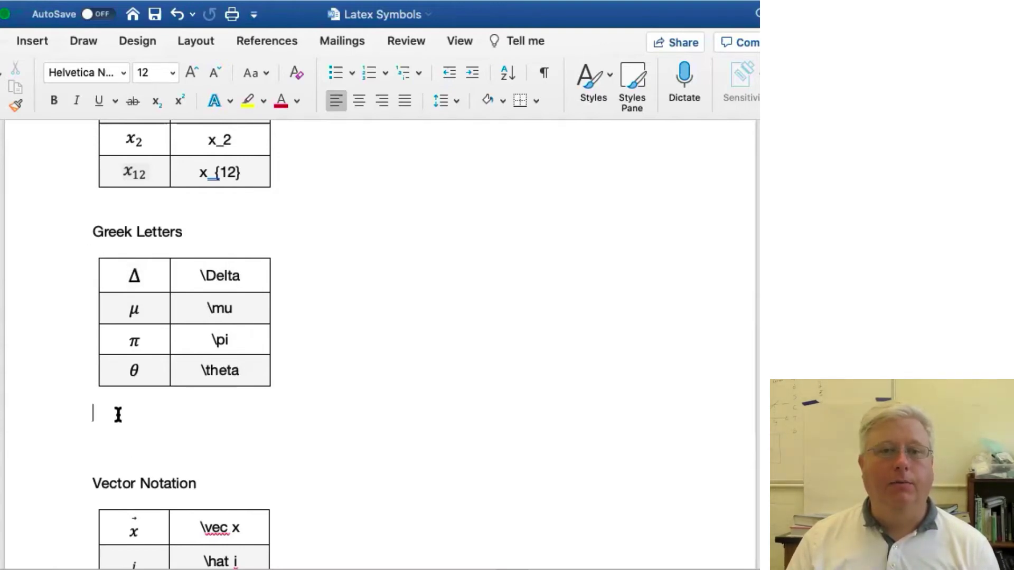
pyautogui.click(33, 43)
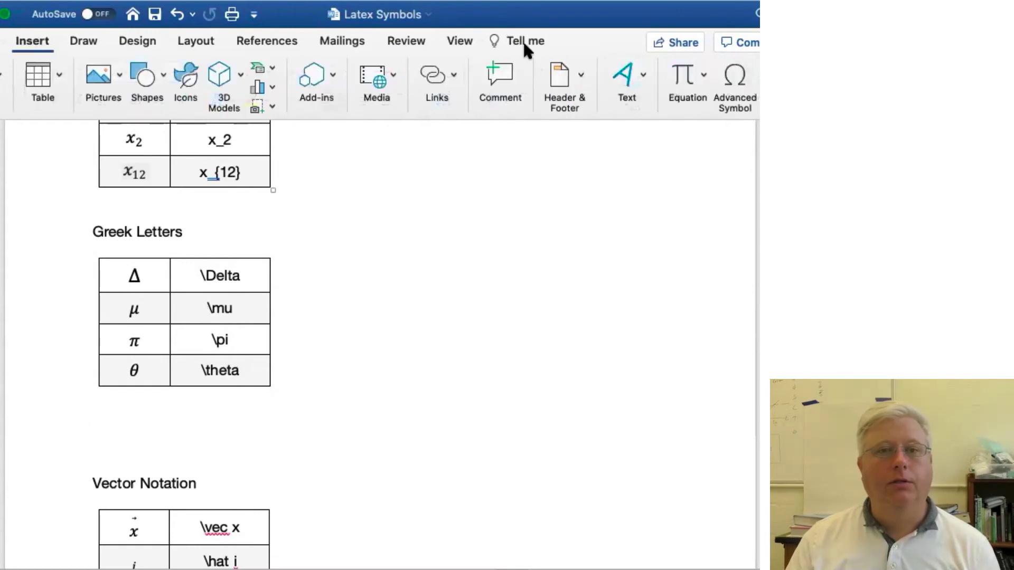
pyautogui.click(686, 77)
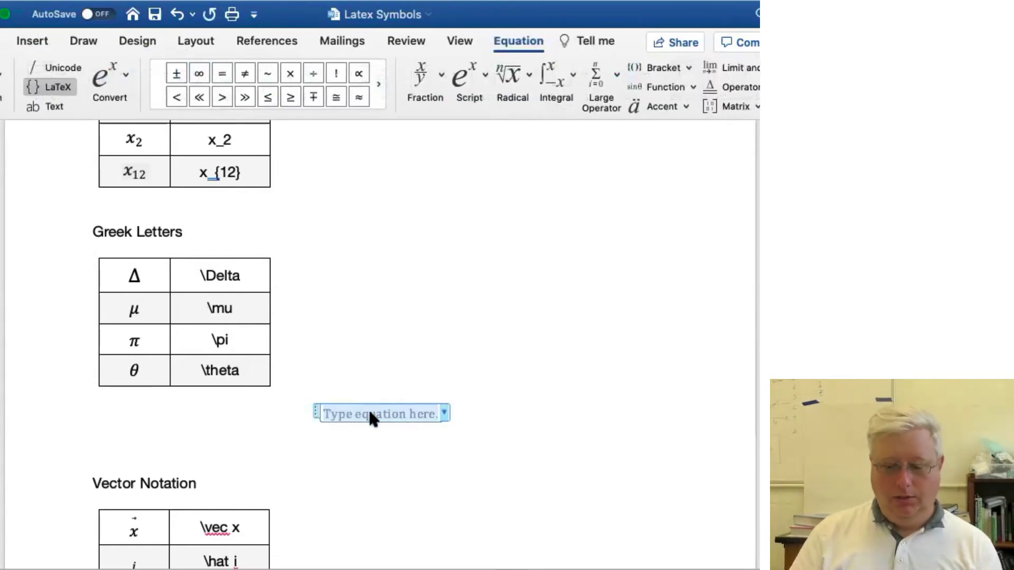
pyautogui.write('\\')
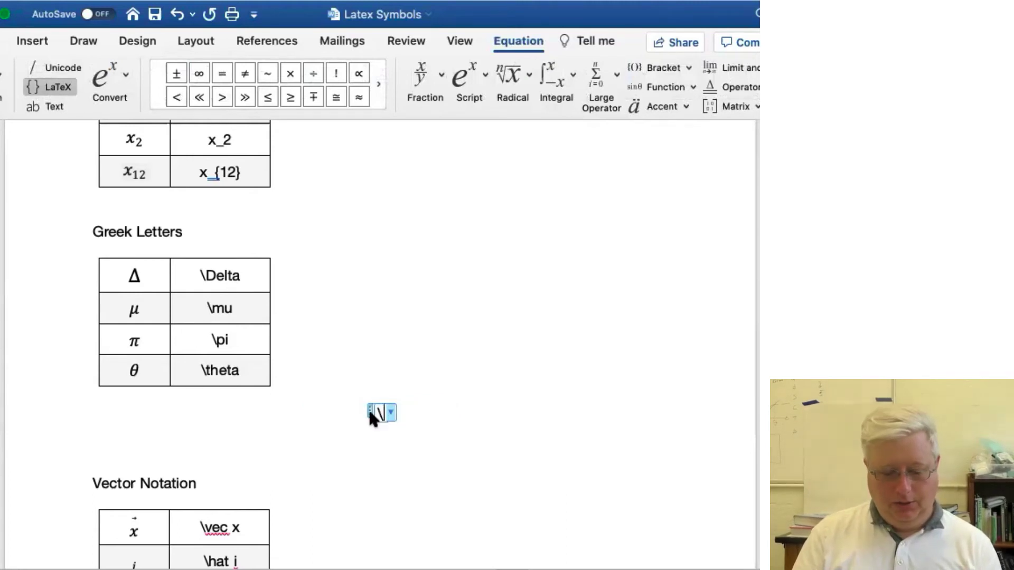
pyautogui.write('delta')
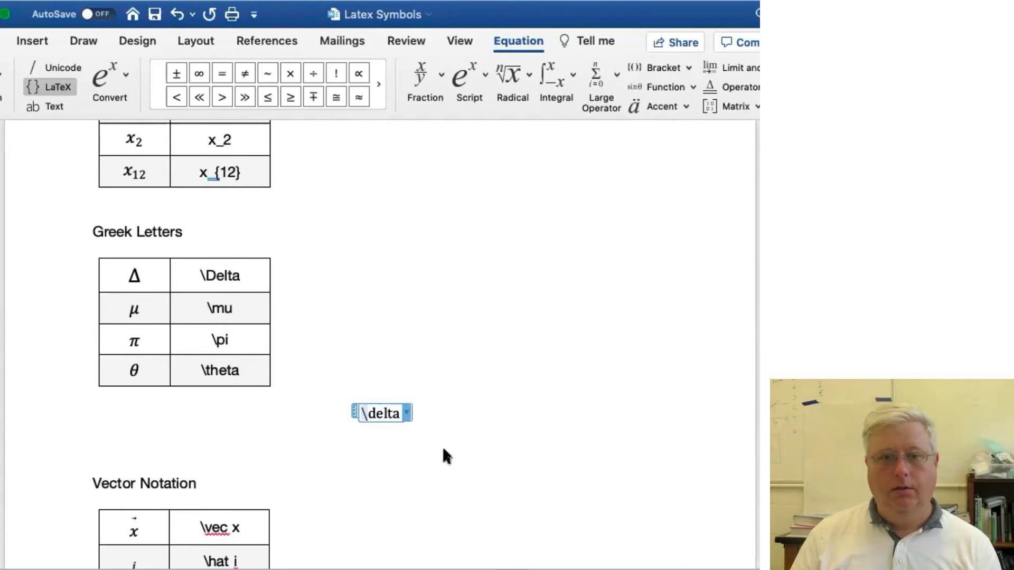
pyautogui.press('space')
pyautogui.click(364, 440)
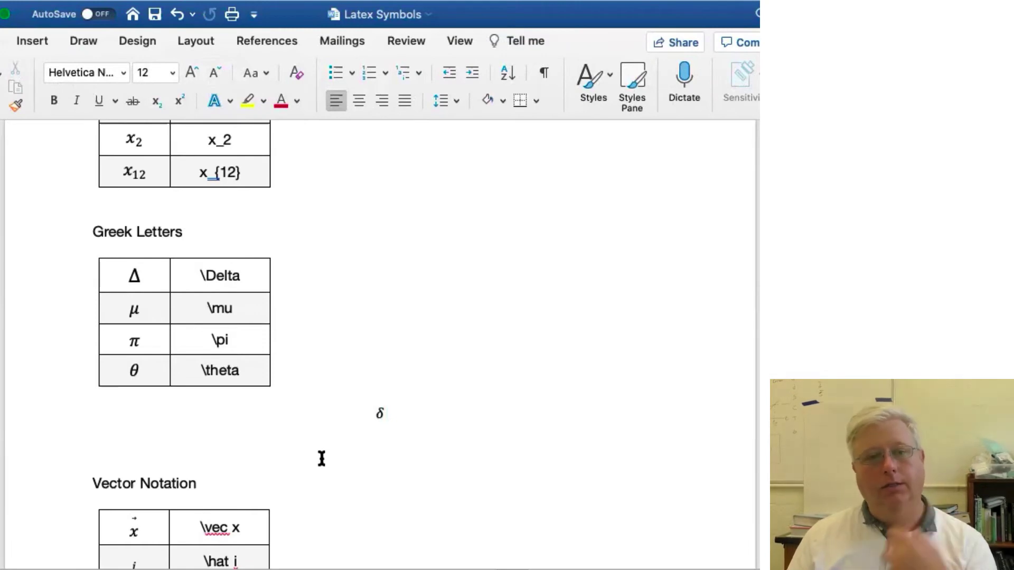
# Look through the Vector Notation, Constants, displacement and time interval, Speed, Velocity and Acceleration, and Uniform Motion tables
pyautogui.scroll(-5, 245, 375)
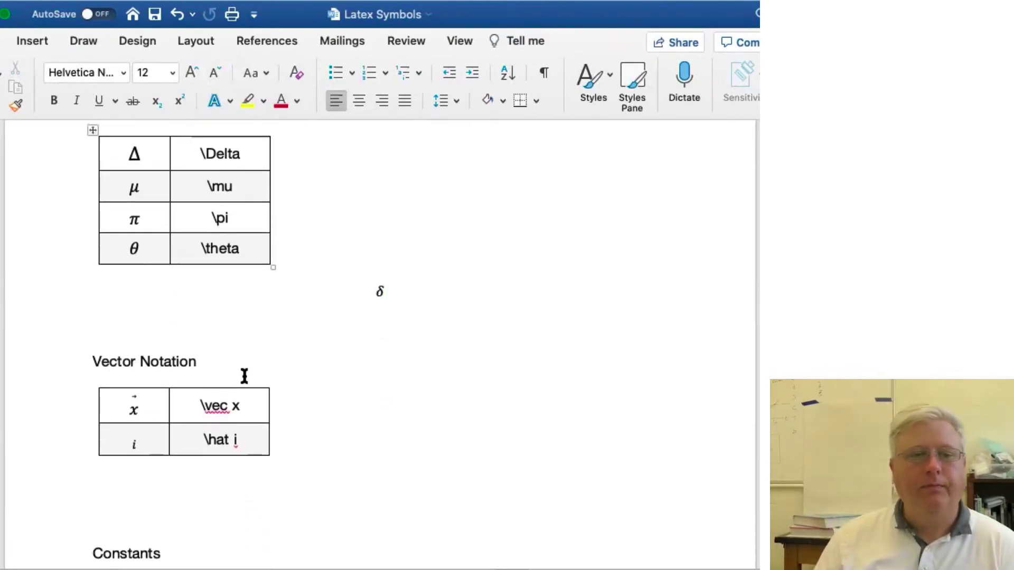
pyautogui.scroll(-3, 250, 379)
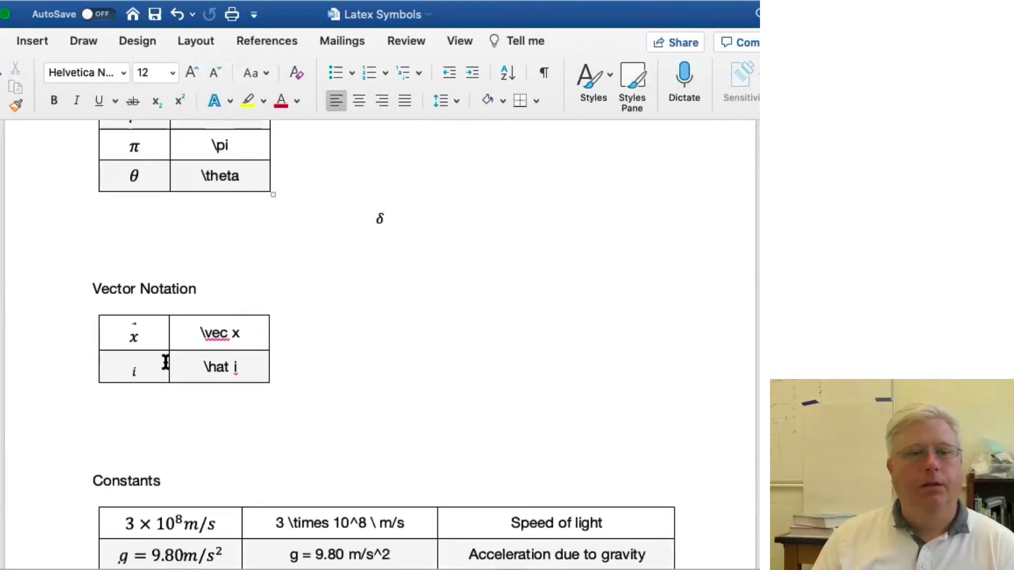
pyautogui.scroll(-3, 126, 335)
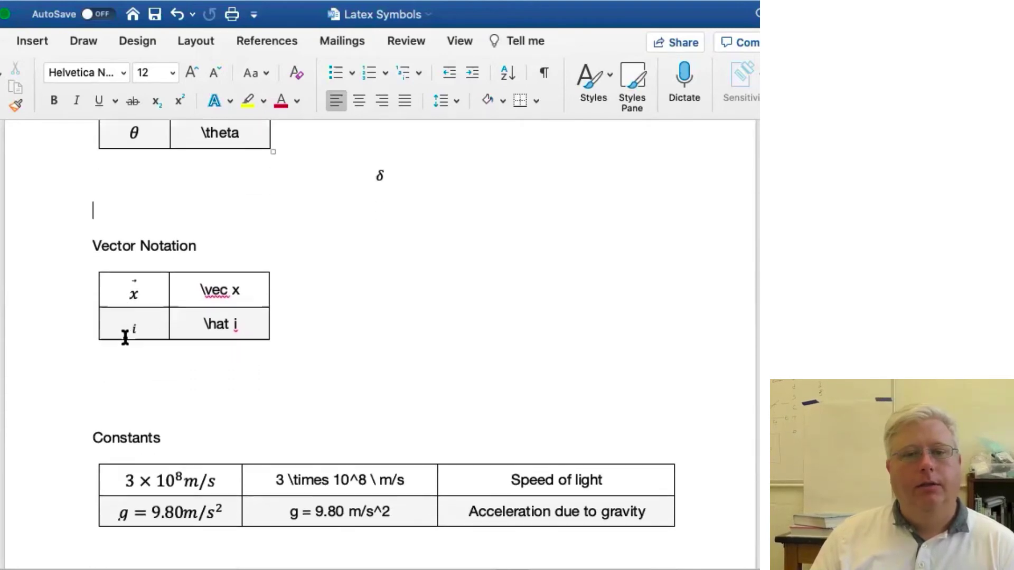
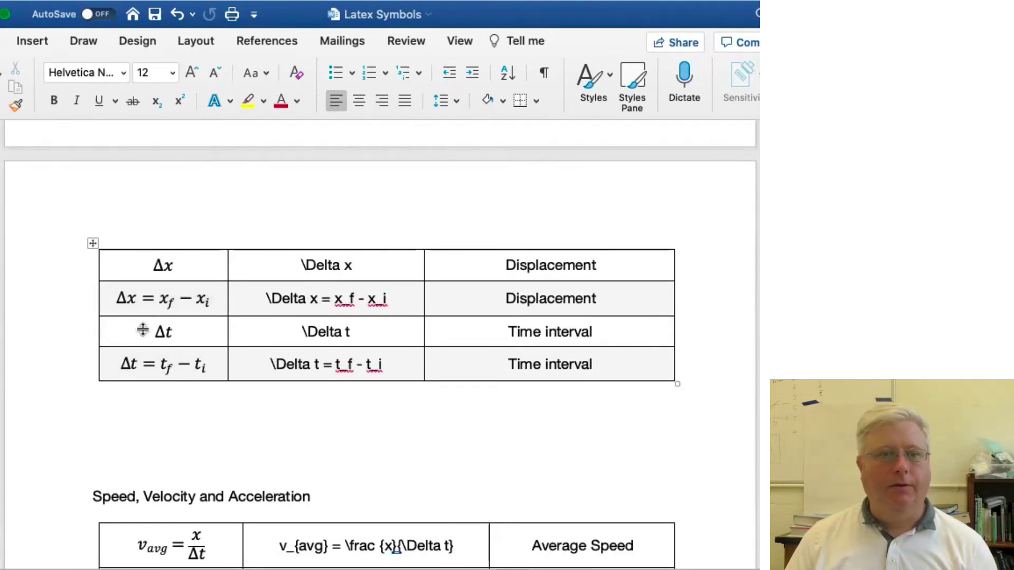
pyautogui.scroll(-5, 179, 319)
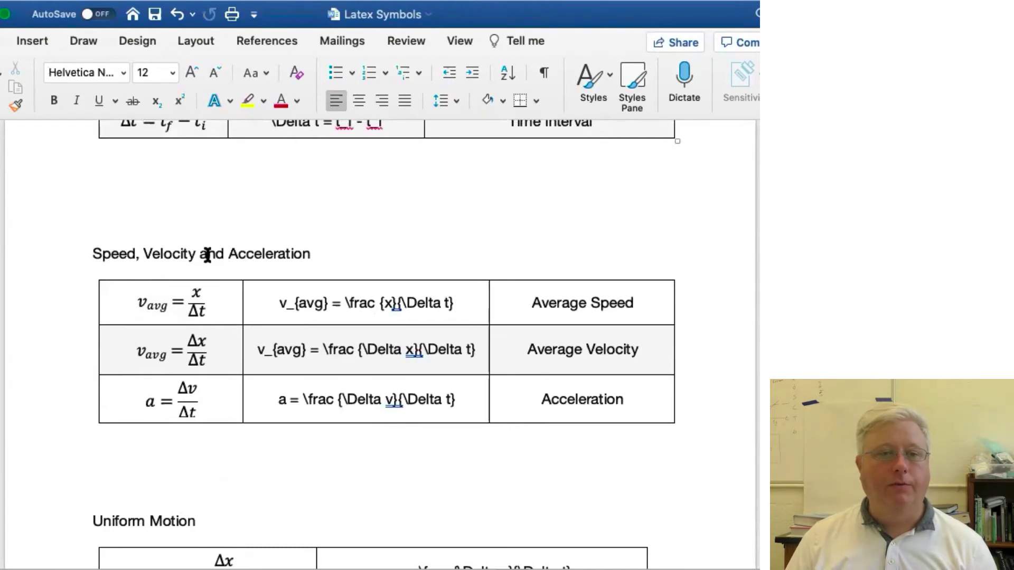
pyautogui.scroll(-1, 206, 255)
pyautogui.scroll(-5, 206, 259)
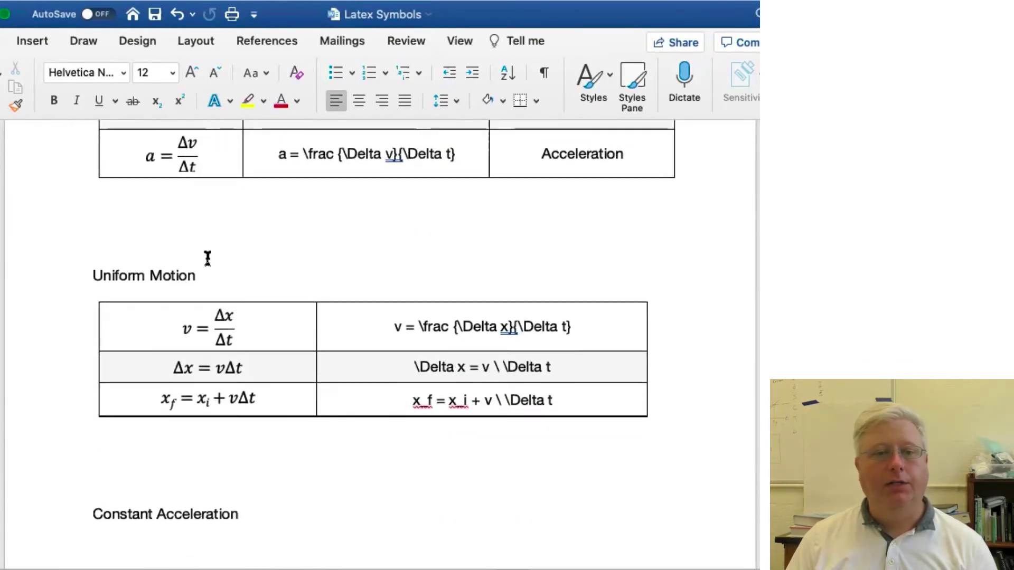
pyautogui.scroll(-3, 197, 338)
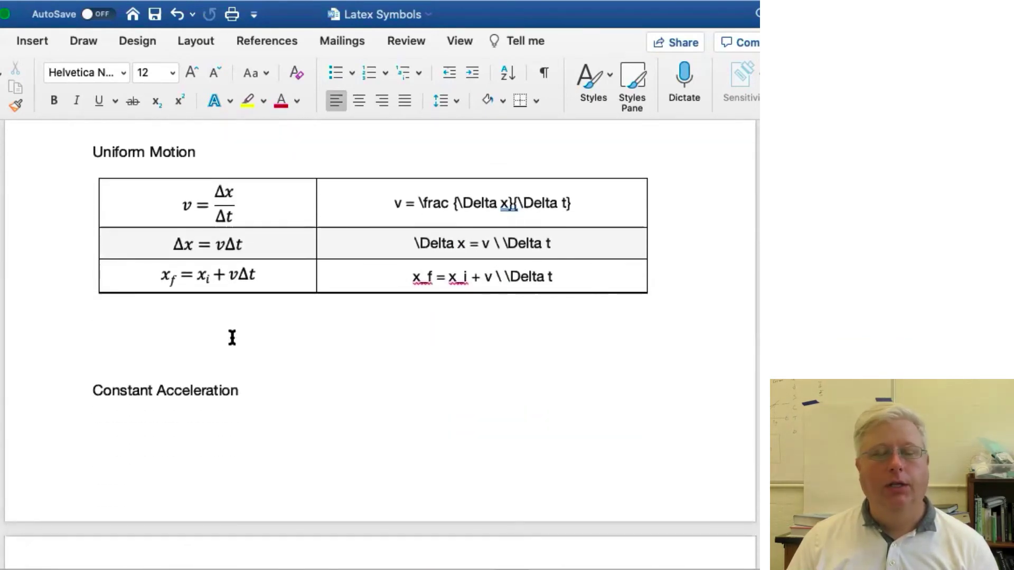
# Review the Constant Acceleration table's formulas and LaTeX codes, and add a blank line below the table
pyautogui.scroll(-7, 214, 328)
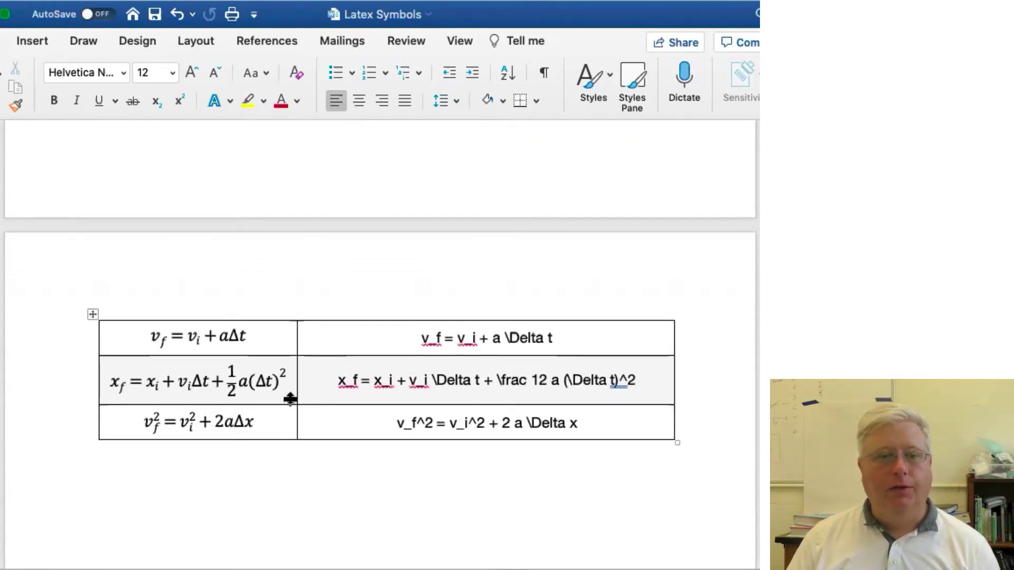
pyautogui.scroll(-1, 290, 396)
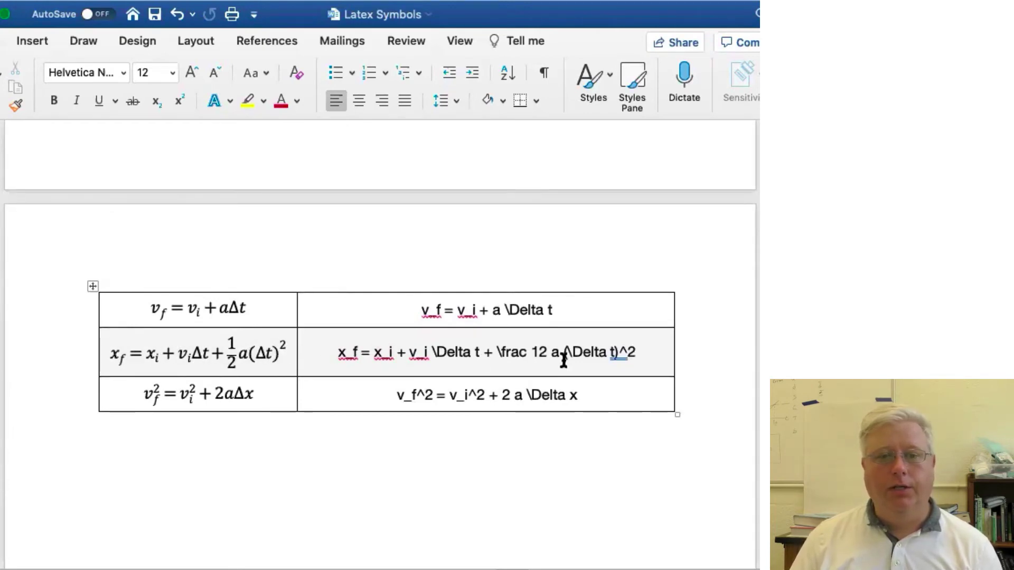
pyautogui.moveTo(639, 351); pyautogui.dragTo(344, 350)
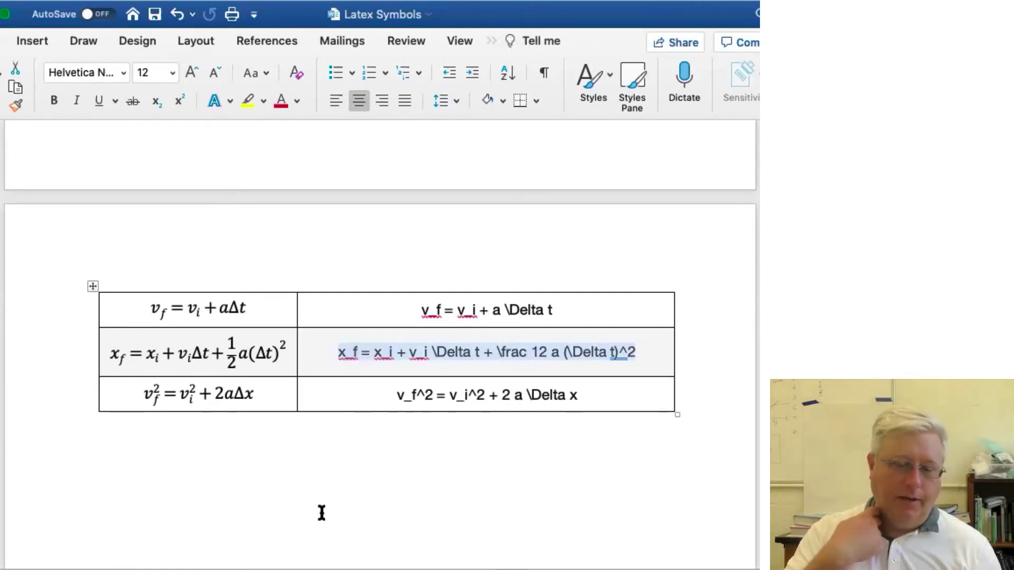
pyautogui.click(140, 495)
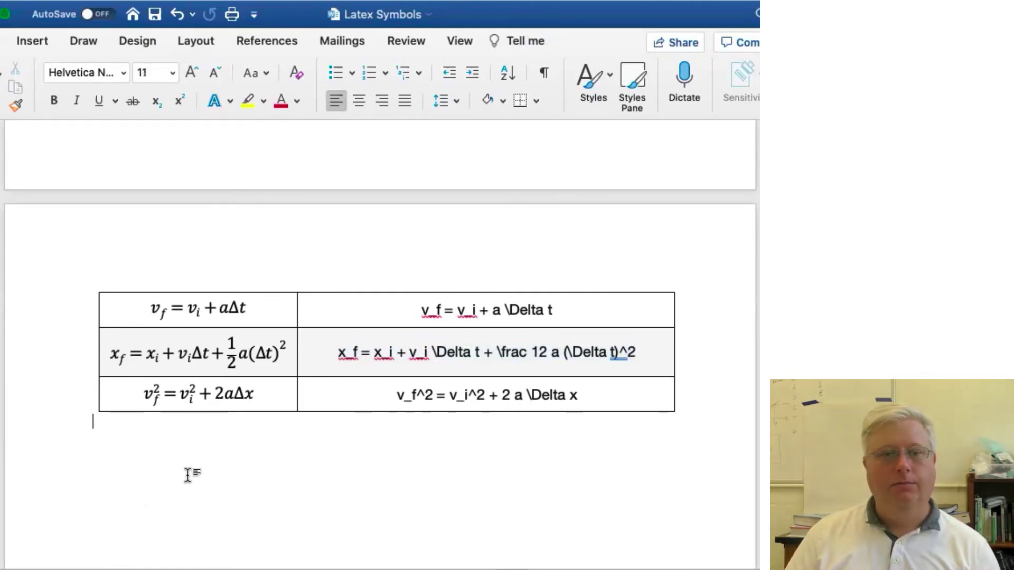
pyautogui.press('Return')
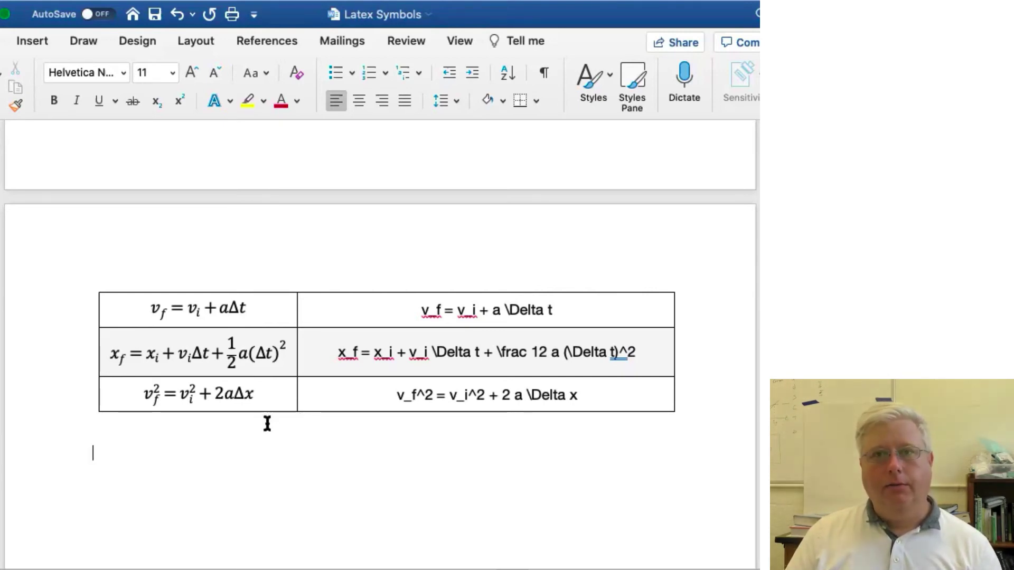
# Copy the LaTeX code v_f = v_i + a \Delta t from the first row of the Constant Acceleration table
pyautogui.scroll(-3, 265, 424)
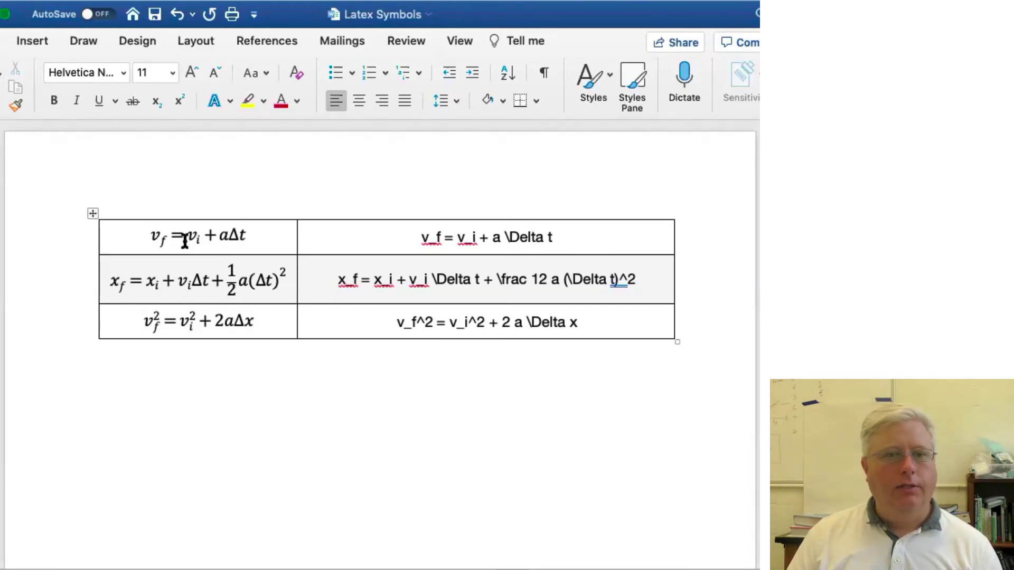
pyautogui.click(156, 239)
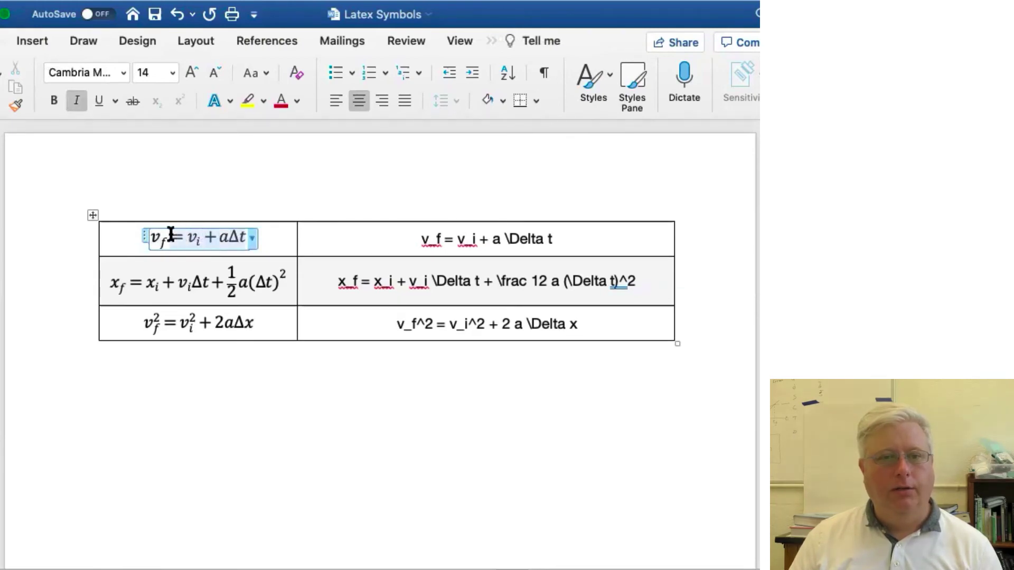
pyautogui.moveTo(168, 236); pyautogui.dragTo(219, 242)
pyautogui.click(219, 239)
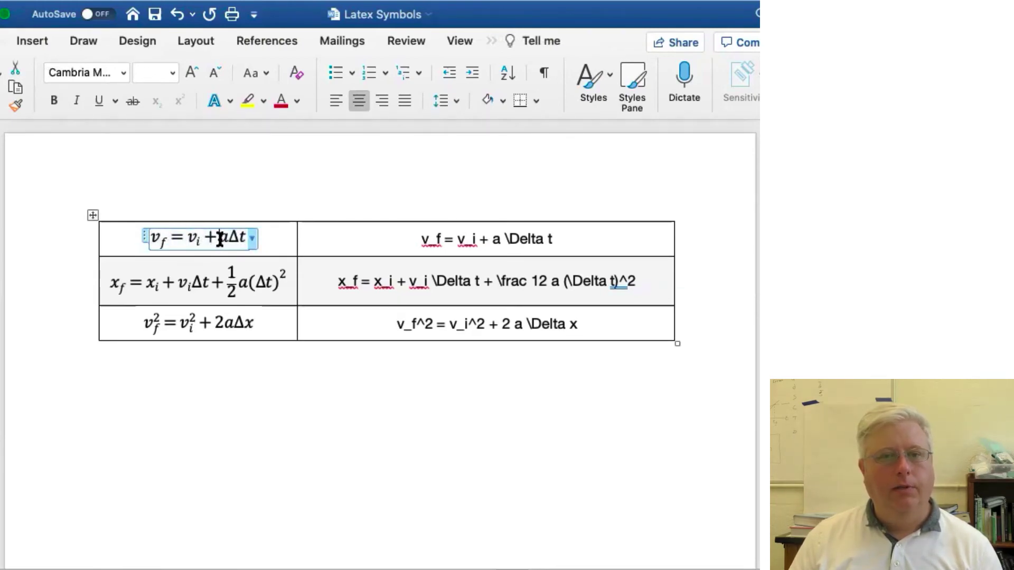
pyautogui.click(422, 238)
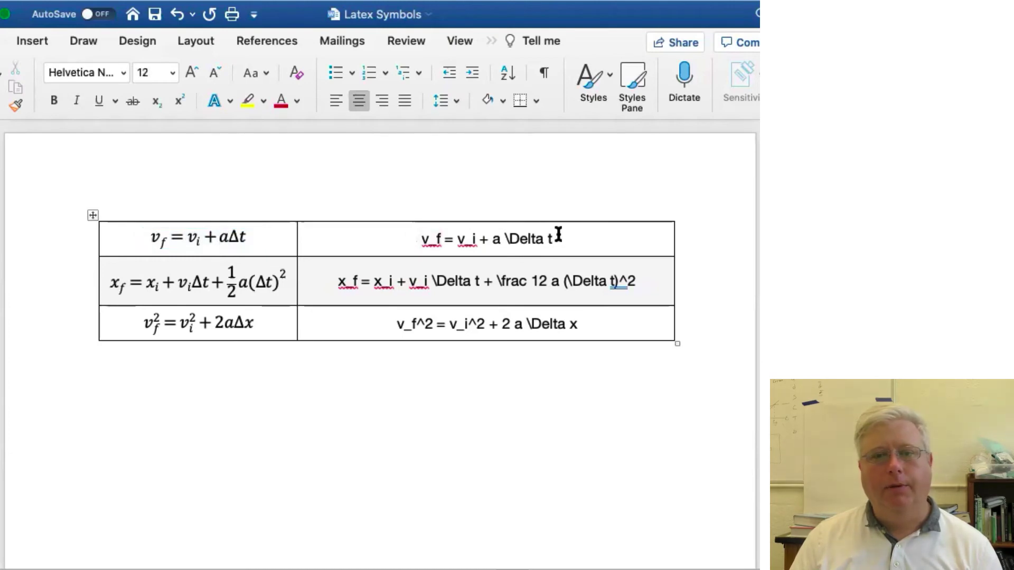
pyautogui.moveTo(558, 237)
pyautogui.mouseDown()
pyautogui.moveTo(421, 239)
pyautogui.moveTo(547, 252)
pyautogui.mouseUp()
pyautogui.press('super+c')
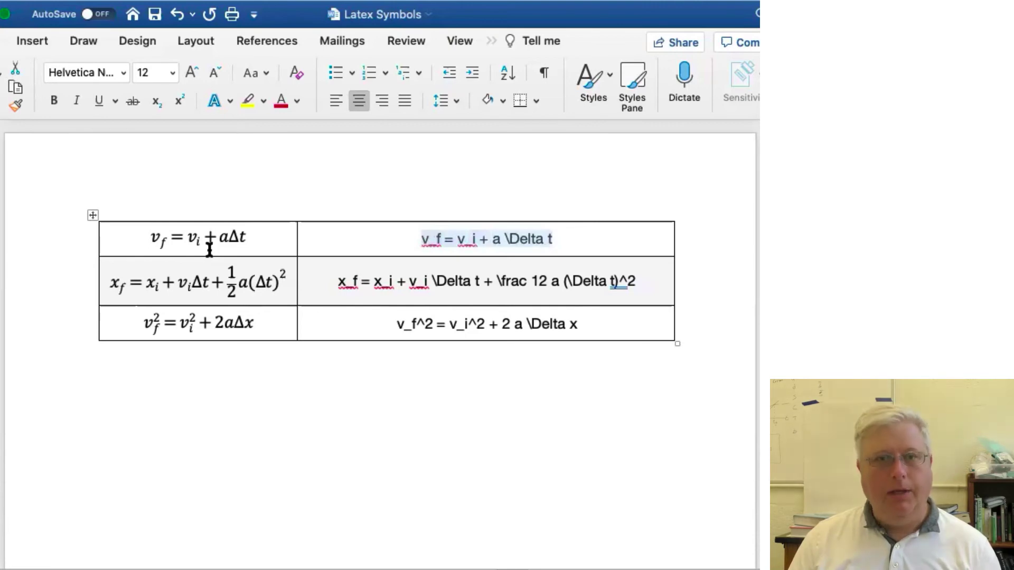
# Insert a new equation below the table, paste the copied code into it, and render it as a formatted formula
pyautogui.click(134, 408)
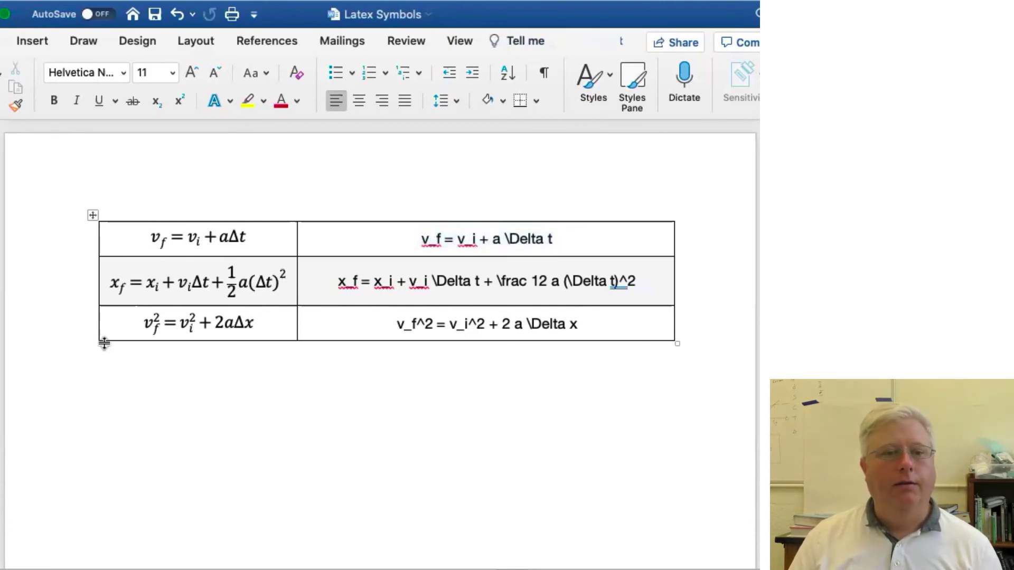
pyautogui.click(33, 41)
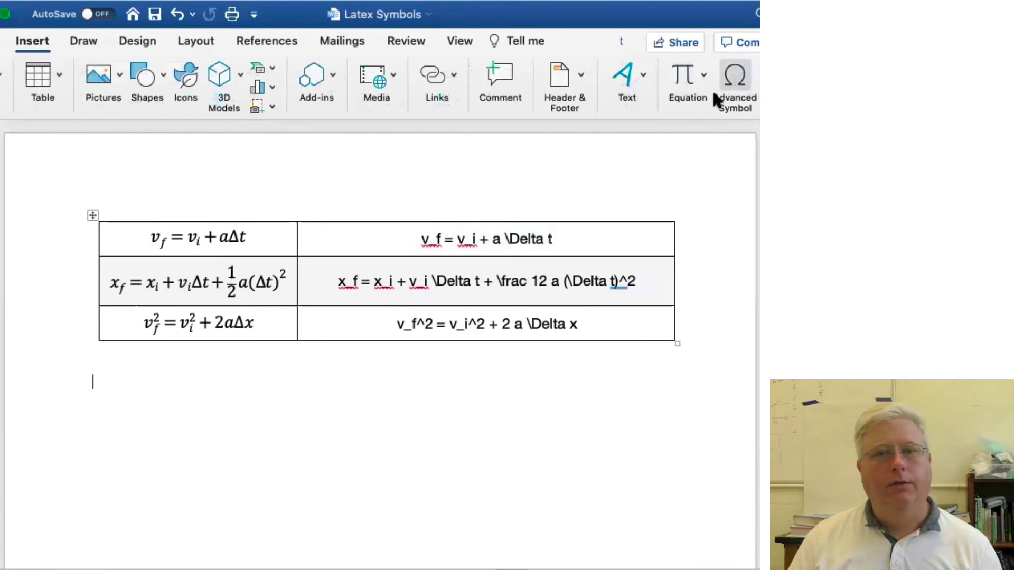
pyautogui.click(669, 89)
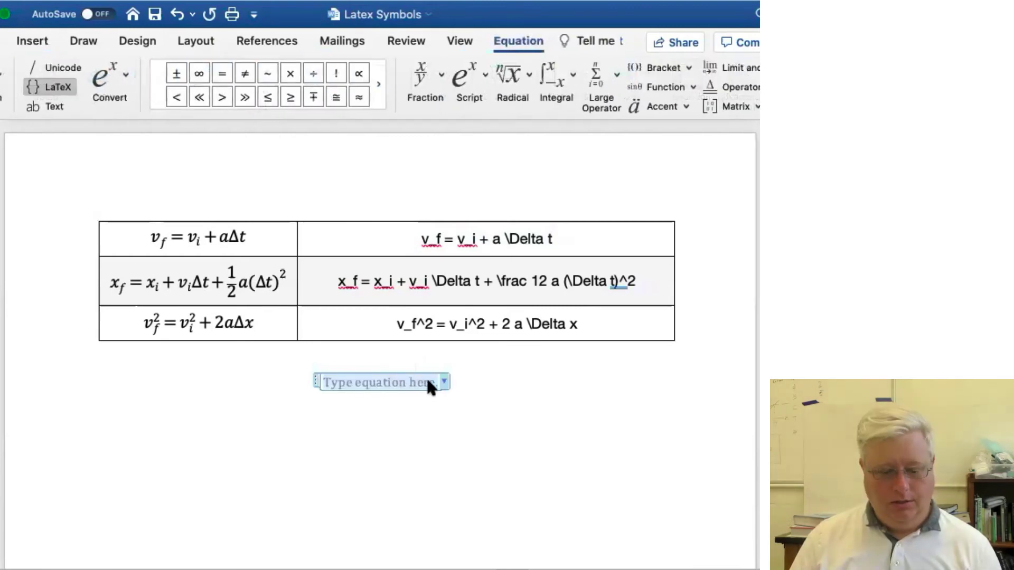
pyautogui.press('super+v')
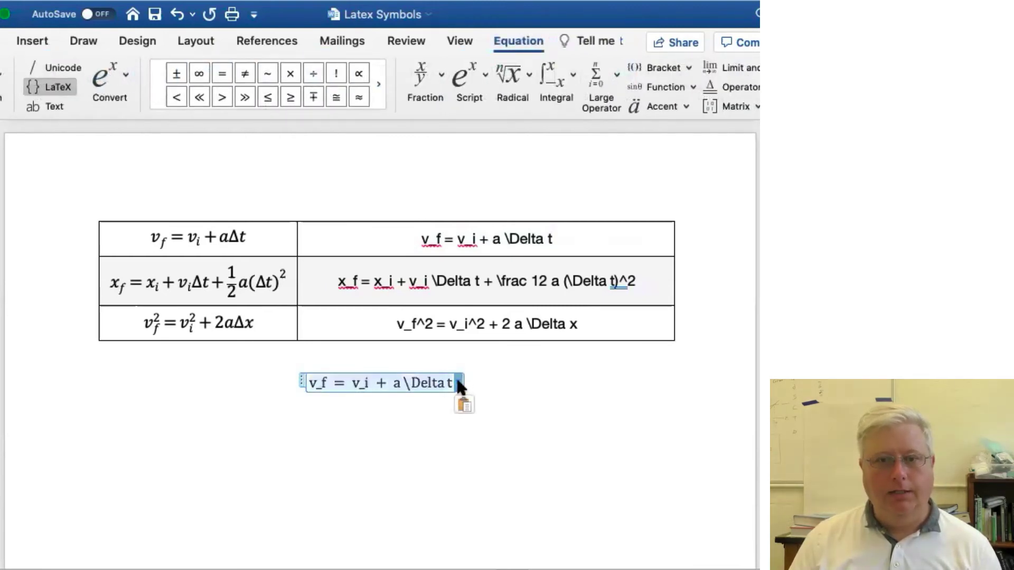
pyautogui.press('Return')
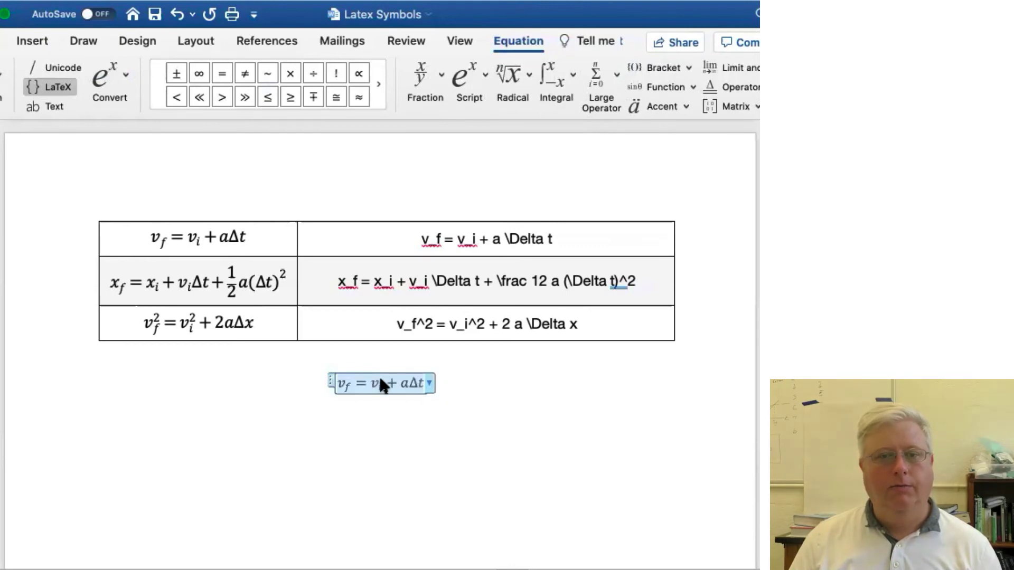
# Left-align the rendered final velocity equation and start a new line beneath it
pyautogui.press('Left')
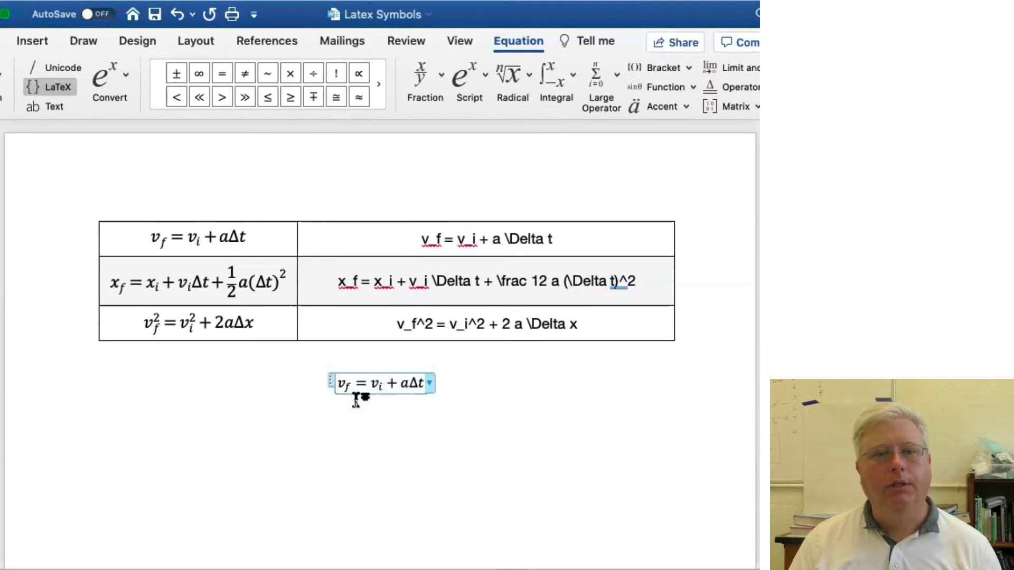
pyautogui.press('Right')
pyautogui.press('Right')
pyautogui.press('Right')
pyautogui.click(486, 407)
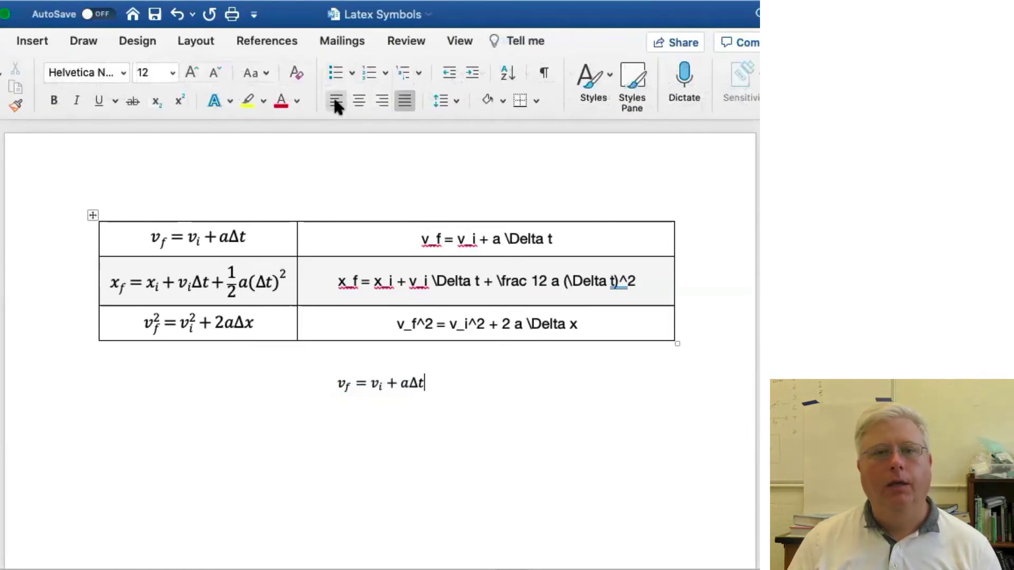
pyautogui.click(335, 101)
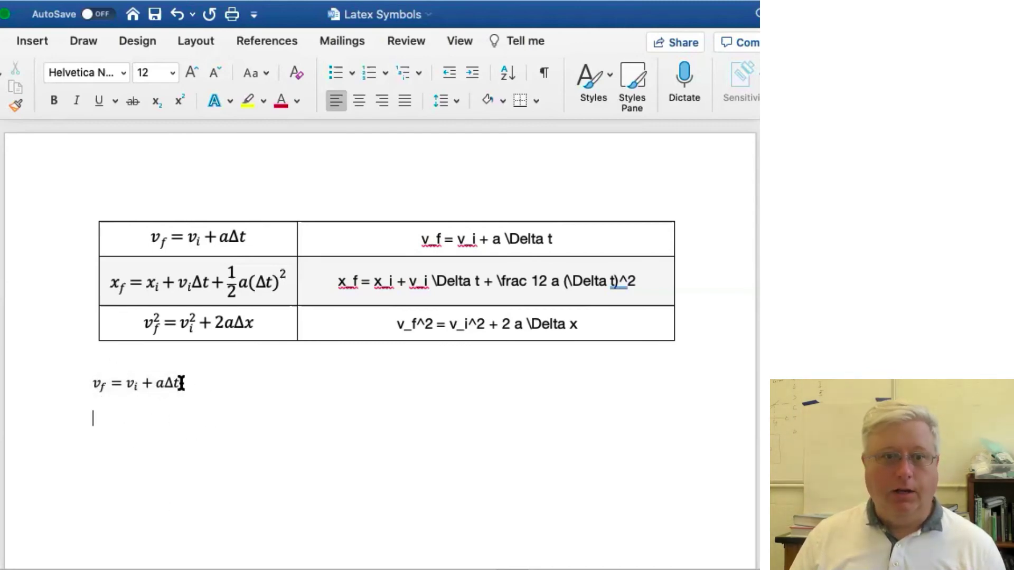
# Insert another equation beneath the final velocity formula and begin it with \Delta t =
pyautogui.click(32, 42)
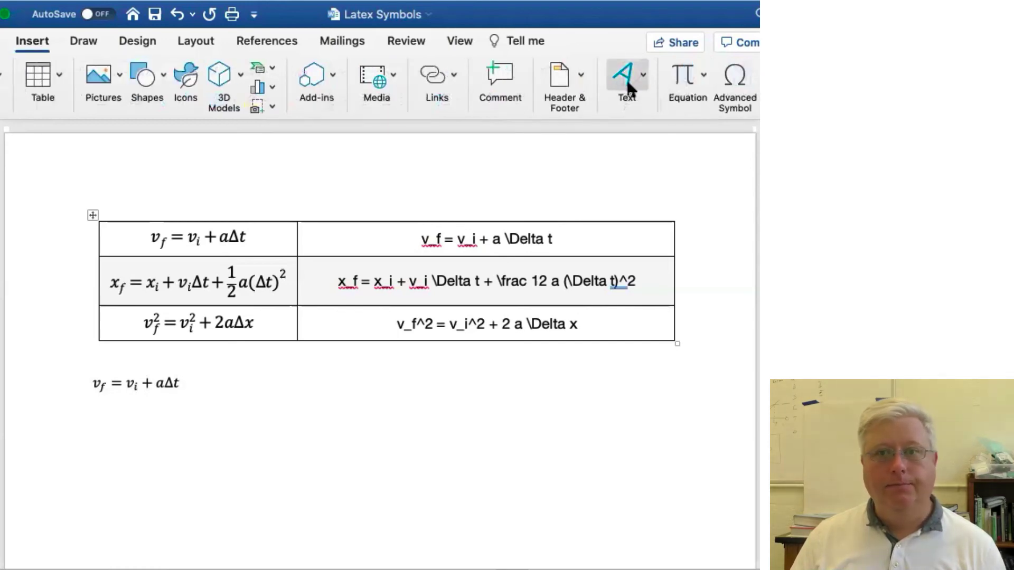
pyautogui.click(685, 76)
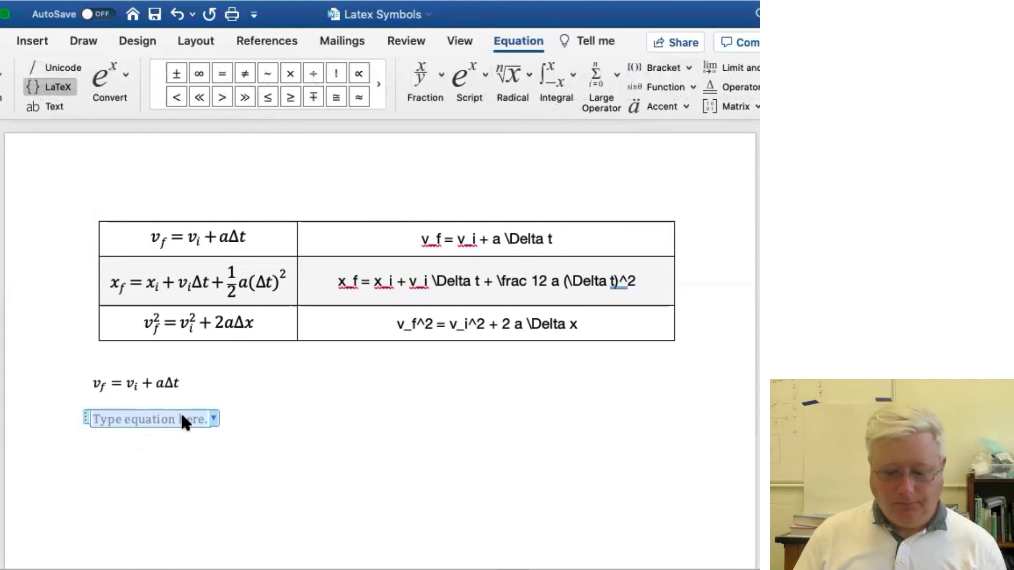
pyautogui.write('\\Delt')
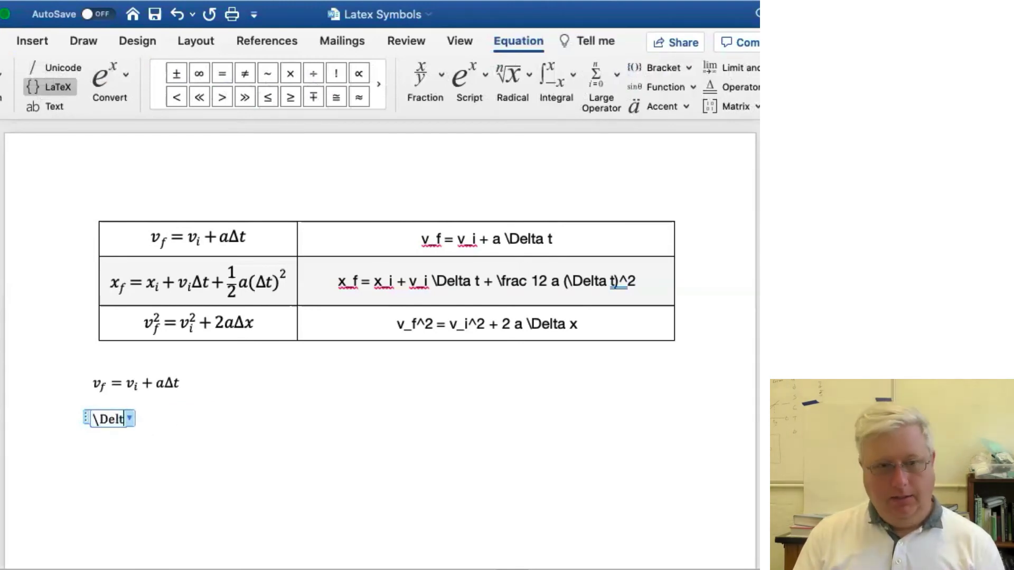
pyautogui.write('a t')
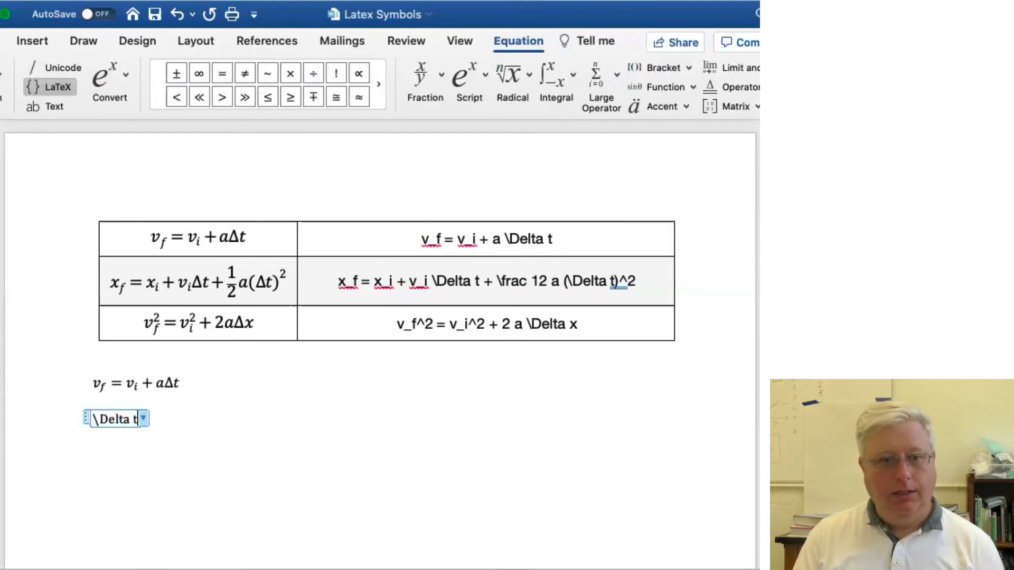
pyautogui.write(' =')
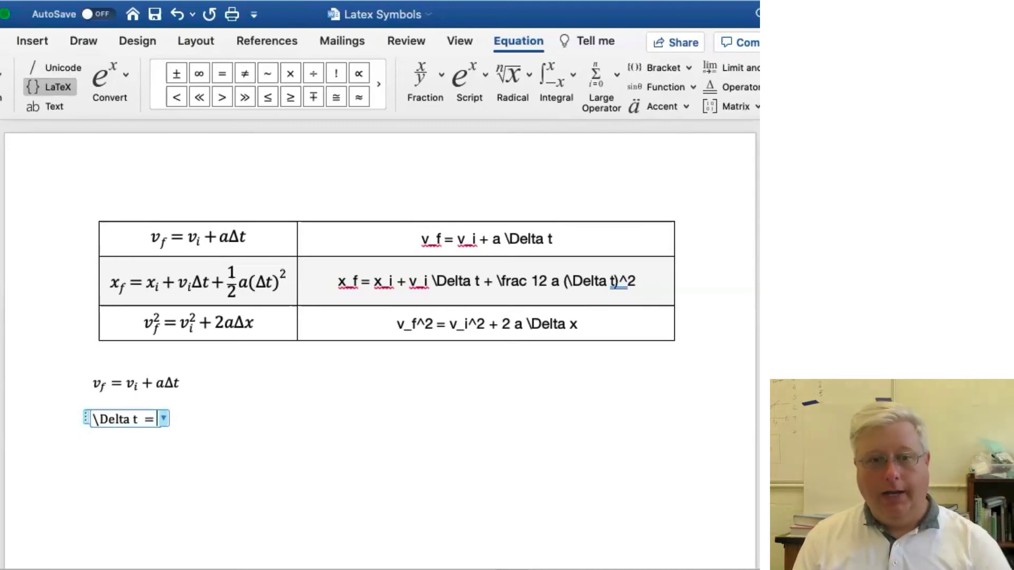
# Complete the equation's right-hand side with \frac {v_f - v_i}{a} and render it as a formatted formula
pyautogui.write('rac')
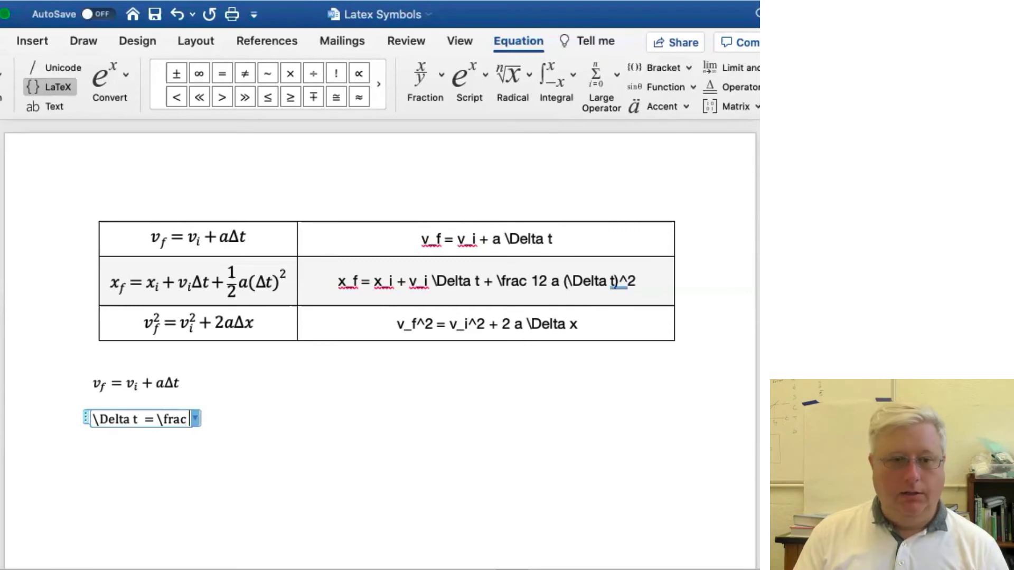
pyautogui.write(' {')
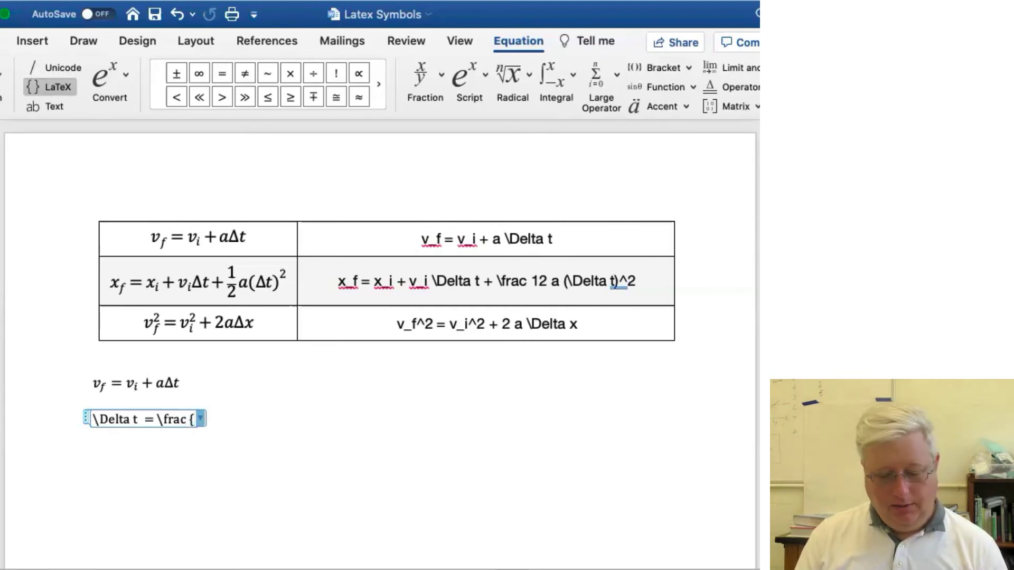
pyautogui.write('v')
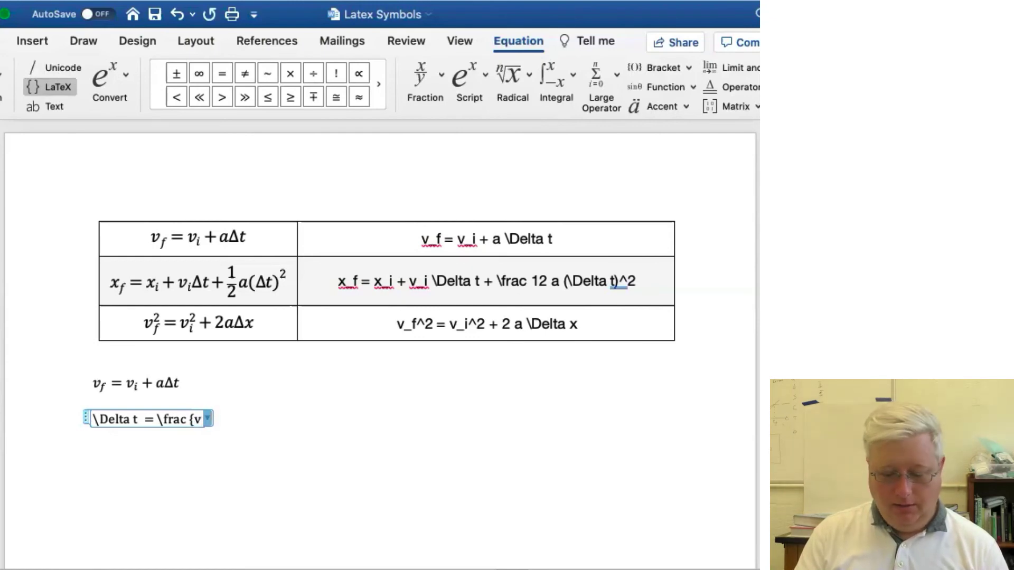
pyautogui.write('_f')
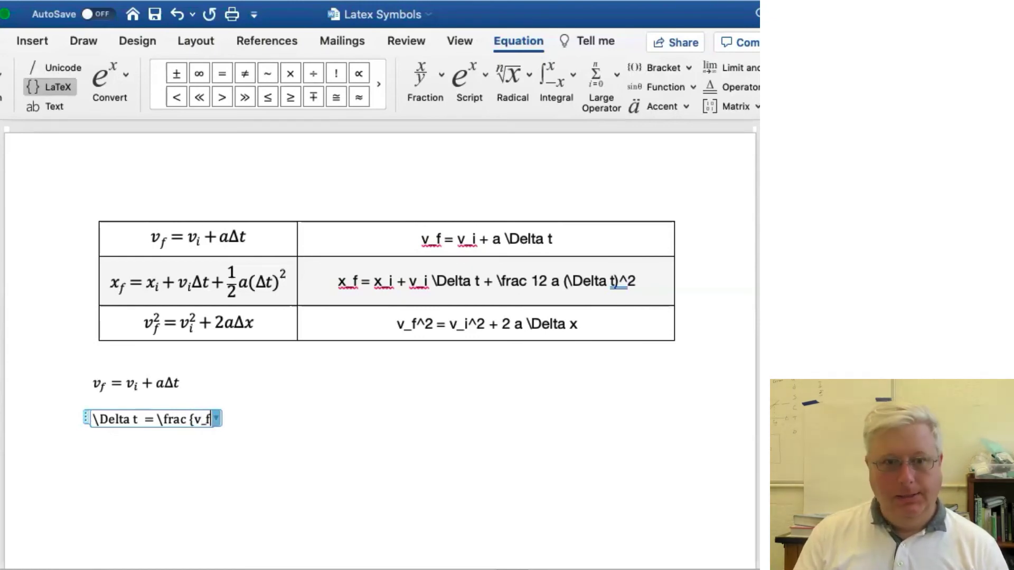
pyautogui.write(' - ')
pyautogui.write('v_')
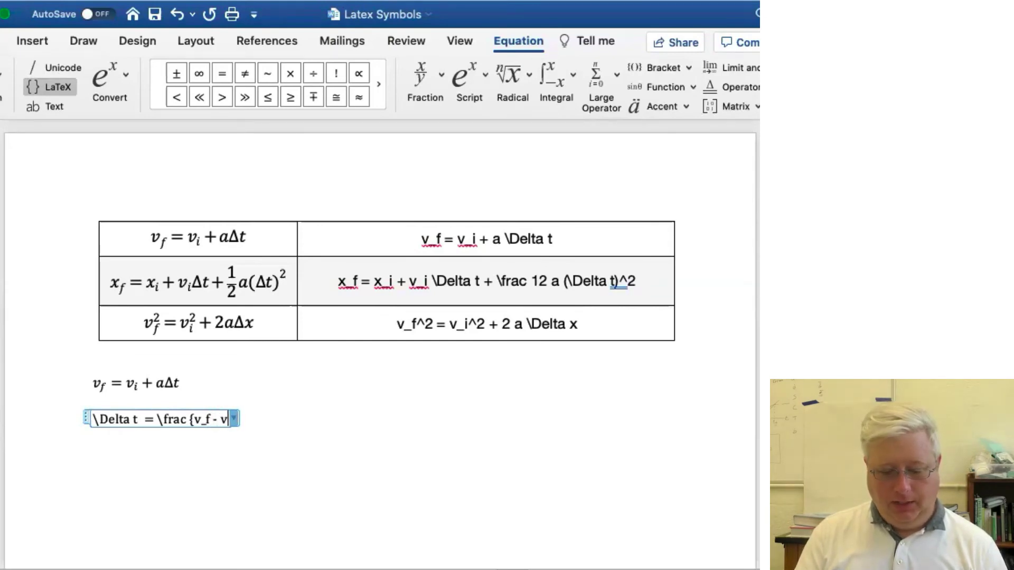
pyautogui.write('i')
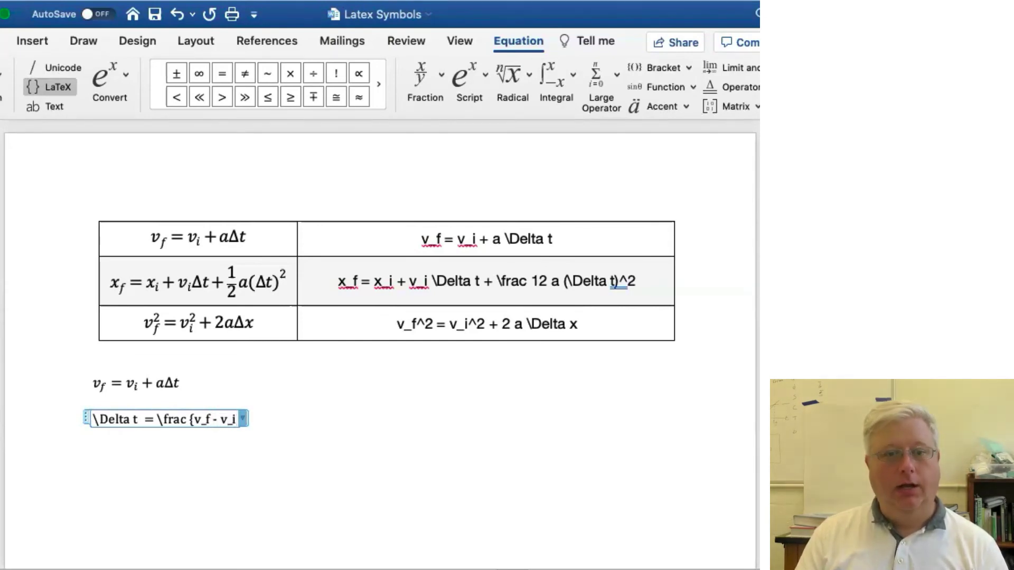
pyautogui.write('}')
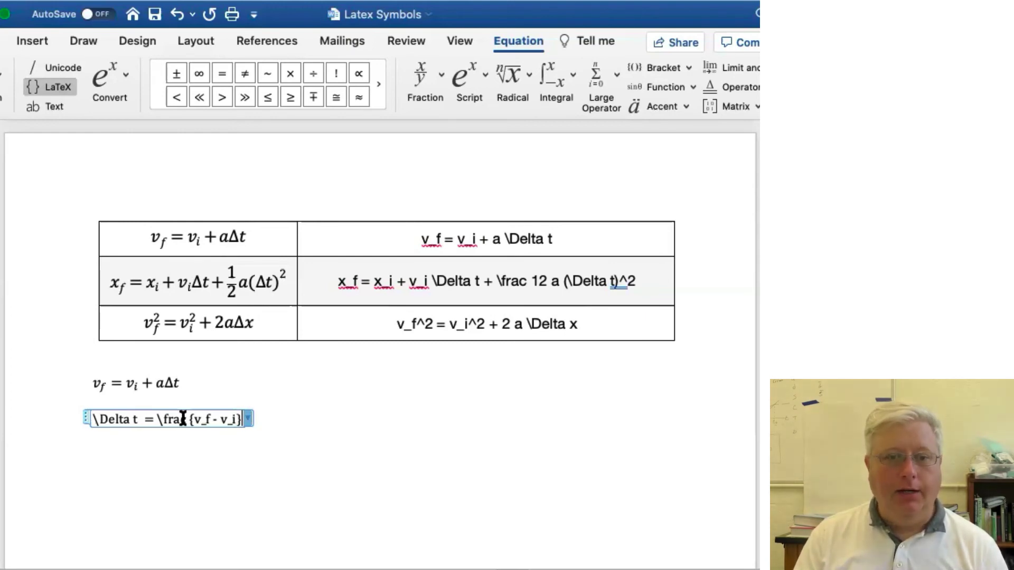
pyautogui.write('{')
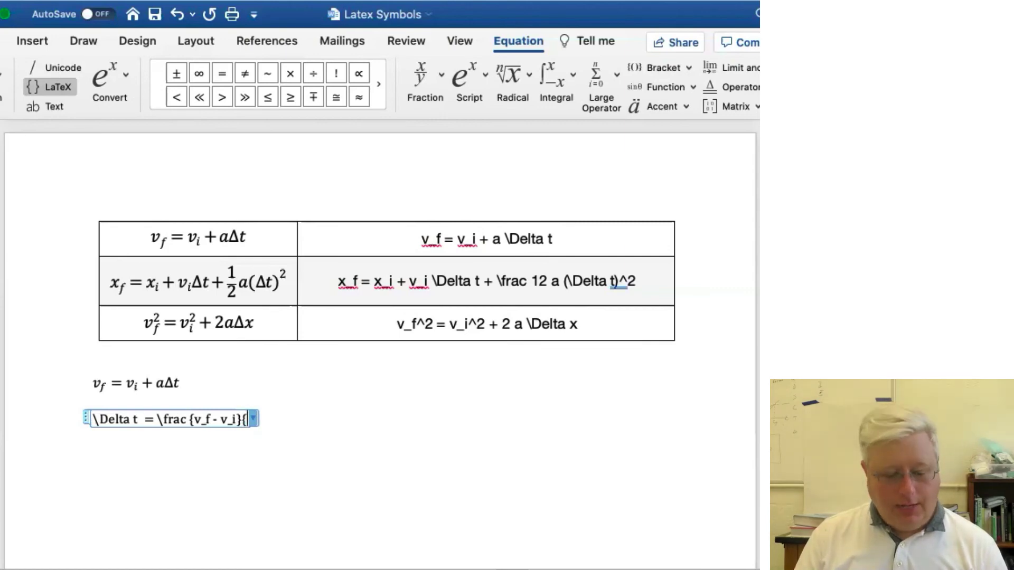
pyautogui.write('a}')
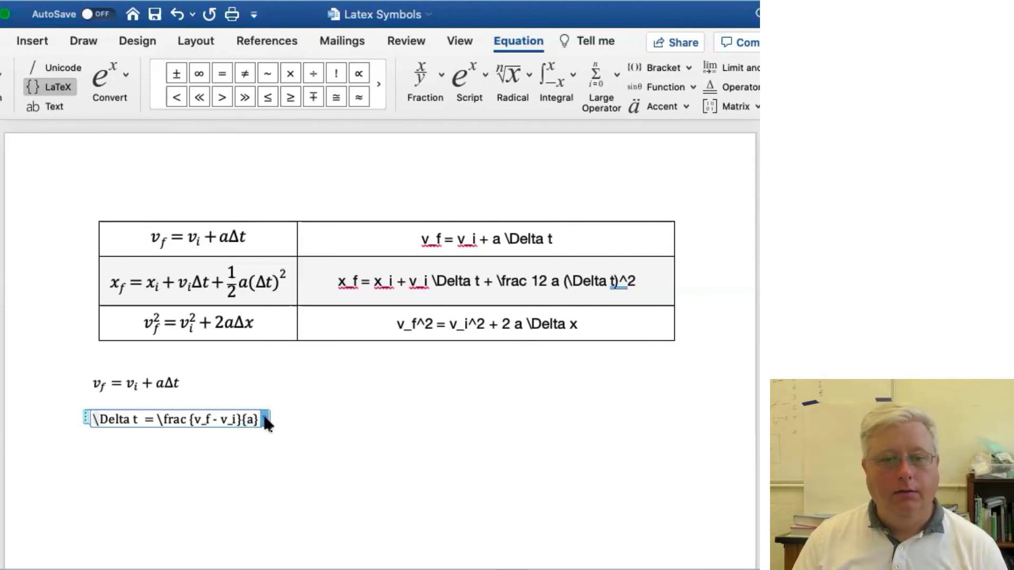
pyautogui.click(309, 460)
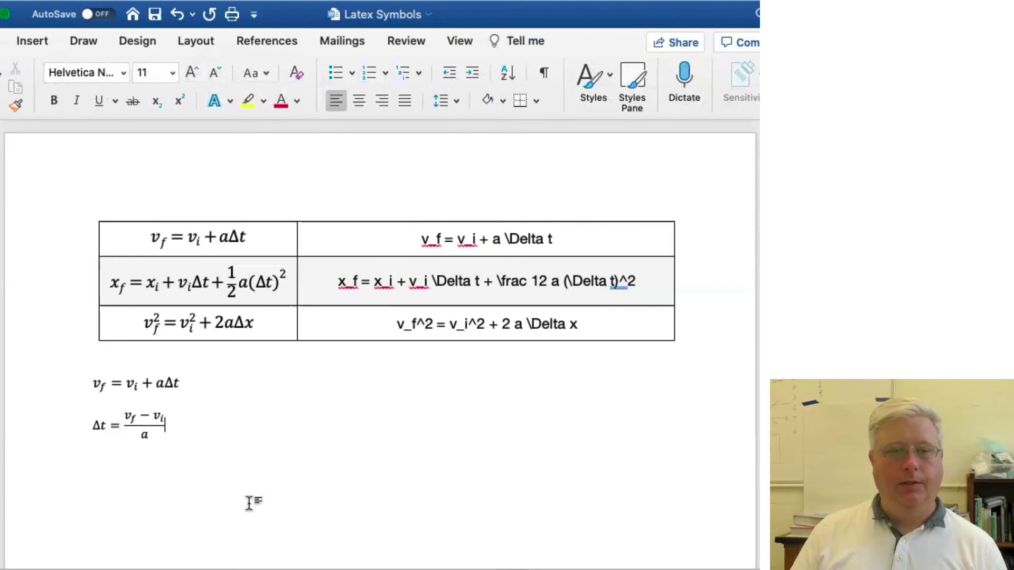
# Start a new line beneath the Δt equation and try to select that equation for copying
pyautogui.press('Return')
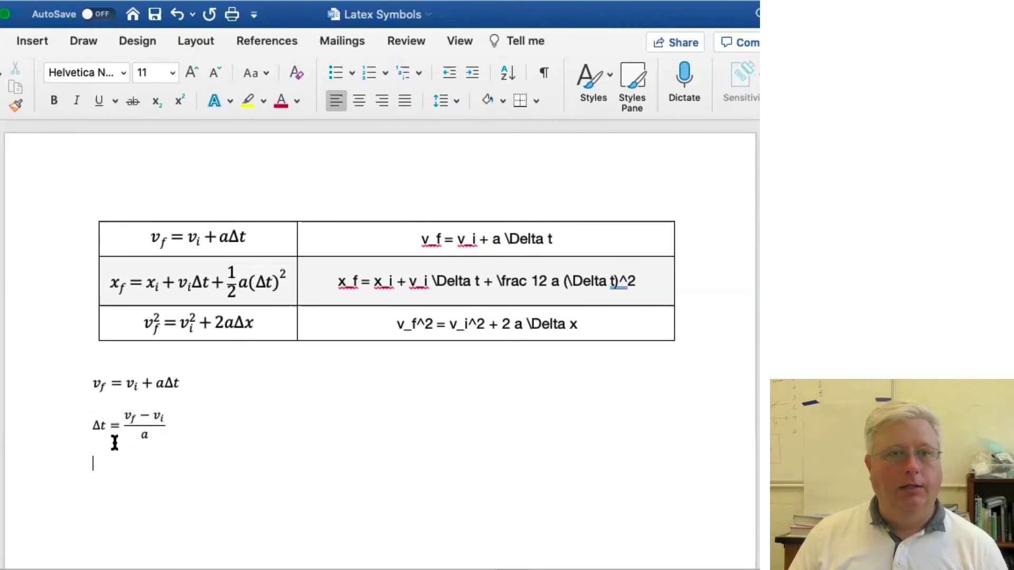
pyautogui.click(129, 426)
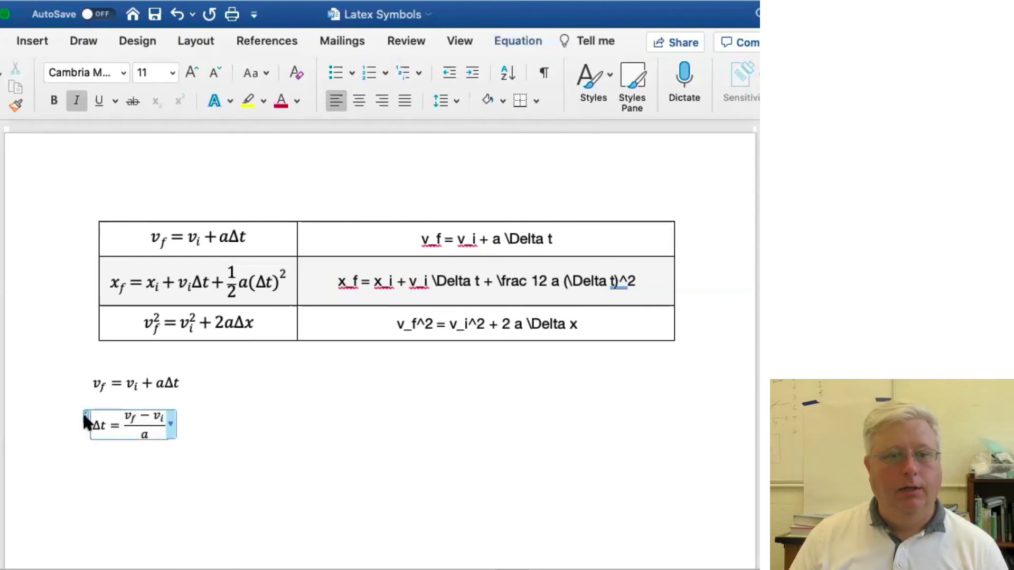
pyautogui.click(84, 415)
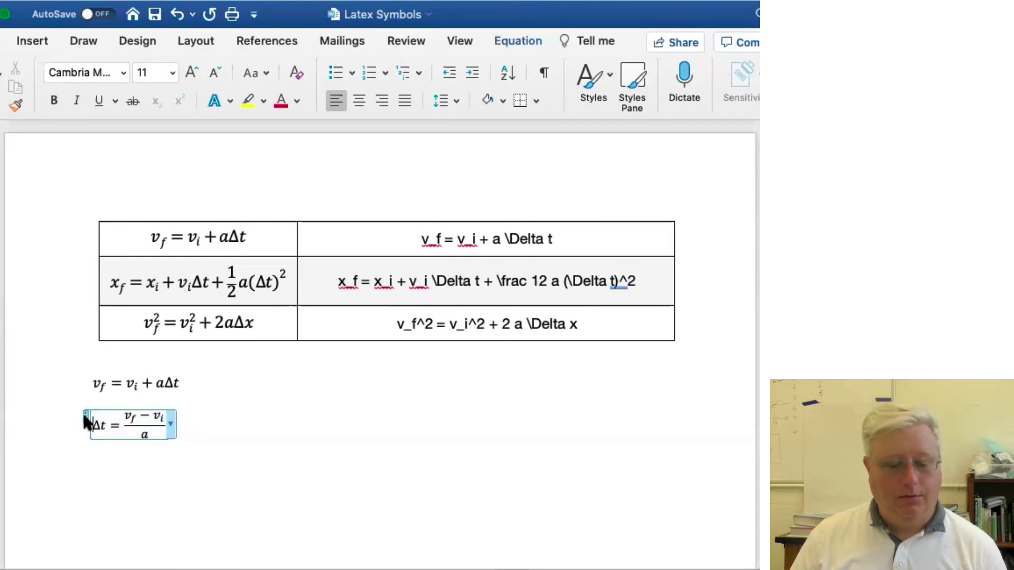
pyautogui.click(88, 422)
pyautogui.click(119, 478)
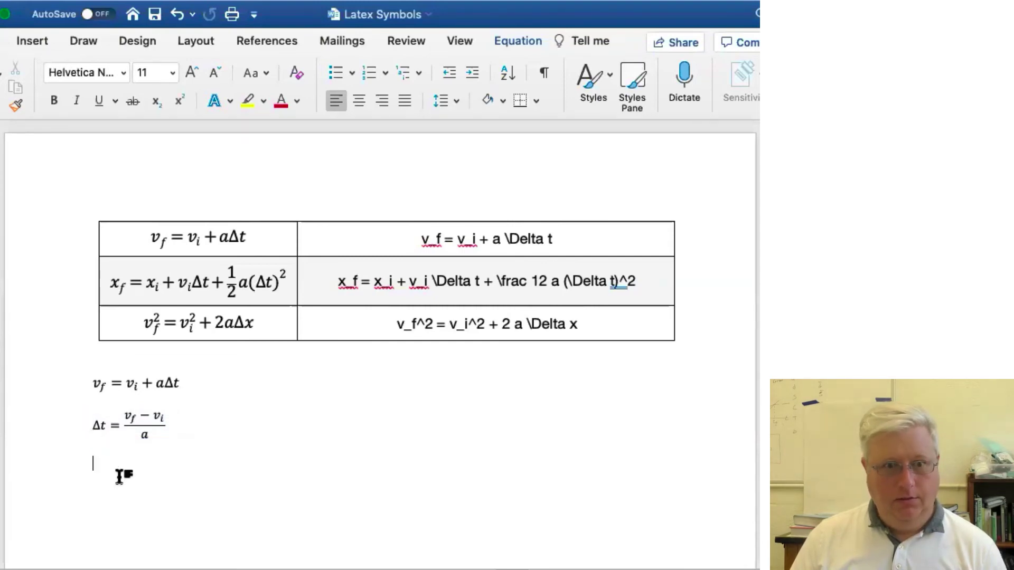
pyautogui.write('v_f = v_i + a \\Delta t')
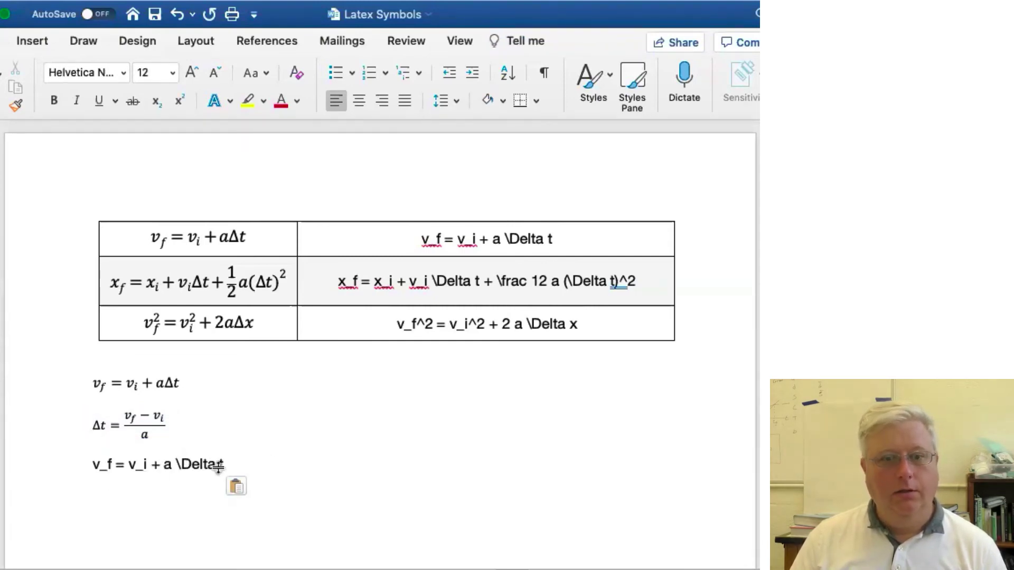
pyautogui.click(208, 488)
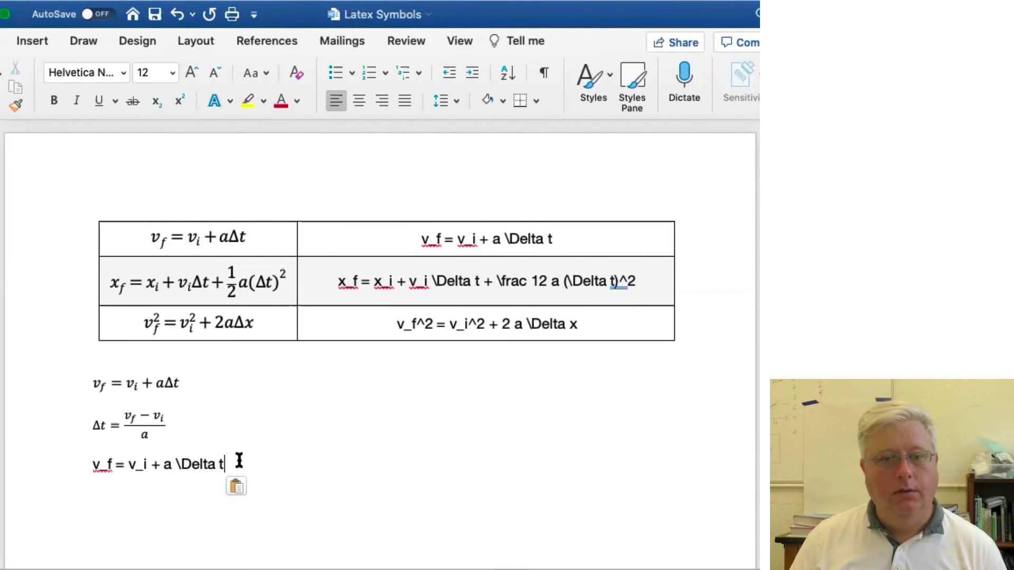
pyautogui.moveTo(226, 462); pyautogui.dragTo(86, 464)
pyautogui.press('super+c')
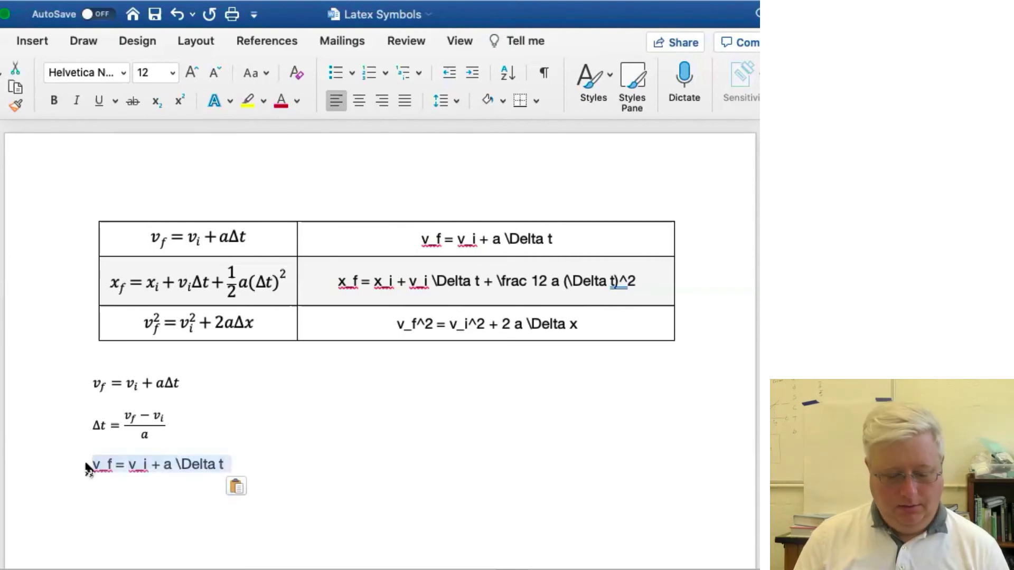
pyautogui.press('BackSpace')
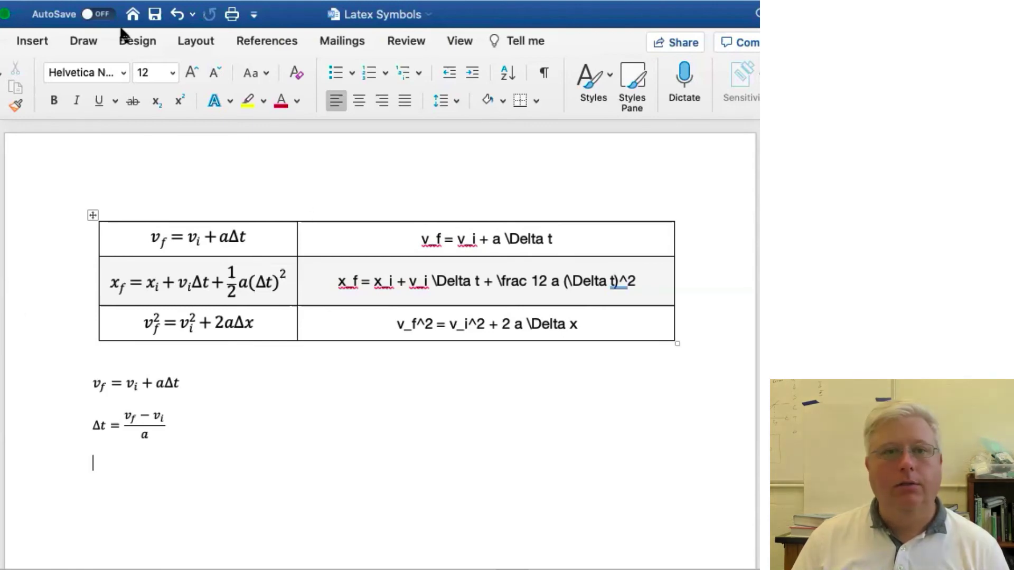
# Insert a new equation on the empty line and paste the code v_f = v_i + a \Delta t into it
pyautogui.click(33, 41)
pyautogui.click(686, 76)
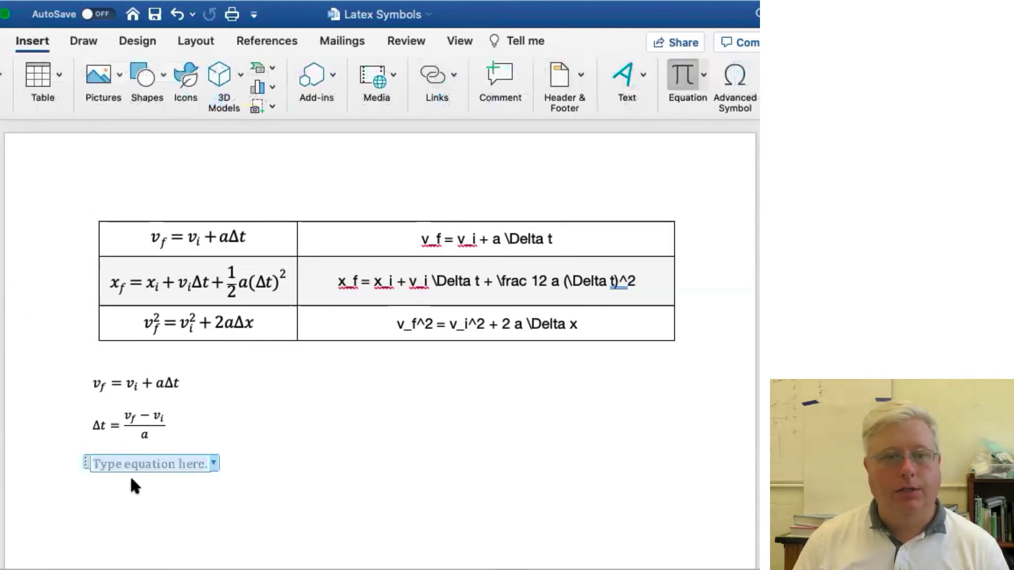
pyautogui.press('super+v')
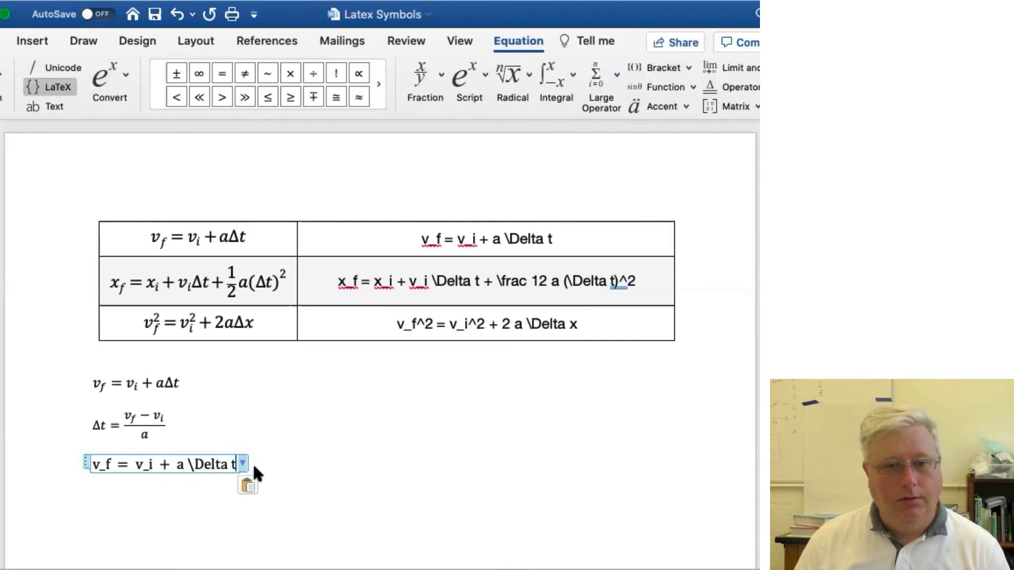
# Copy the Δt equation's linear LaTeX code and paste it over the code in the new equation below
pyautogui.click(141, 422)
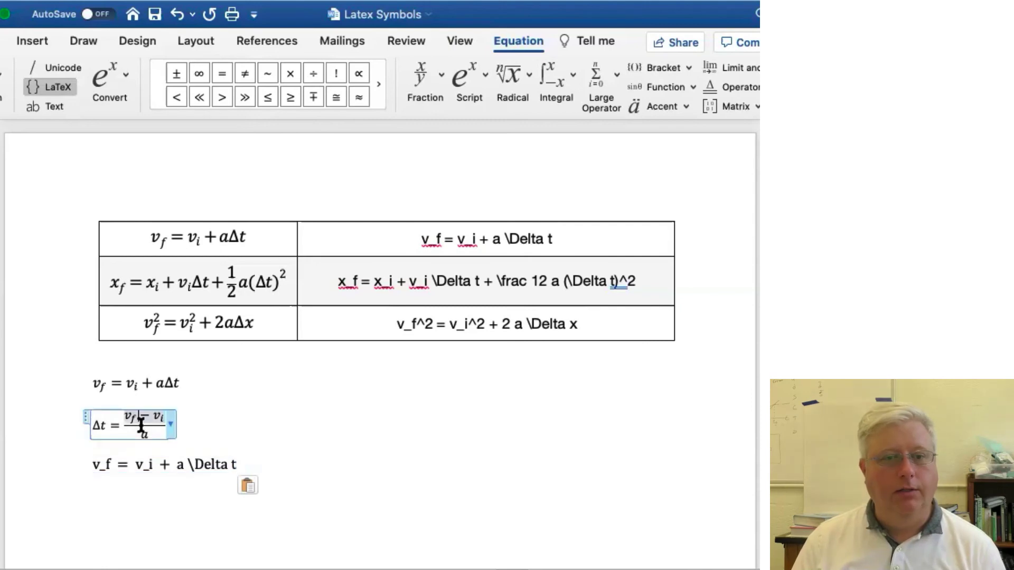
pyautogui.click(171, 426)
pyautogui.click(219, 477)
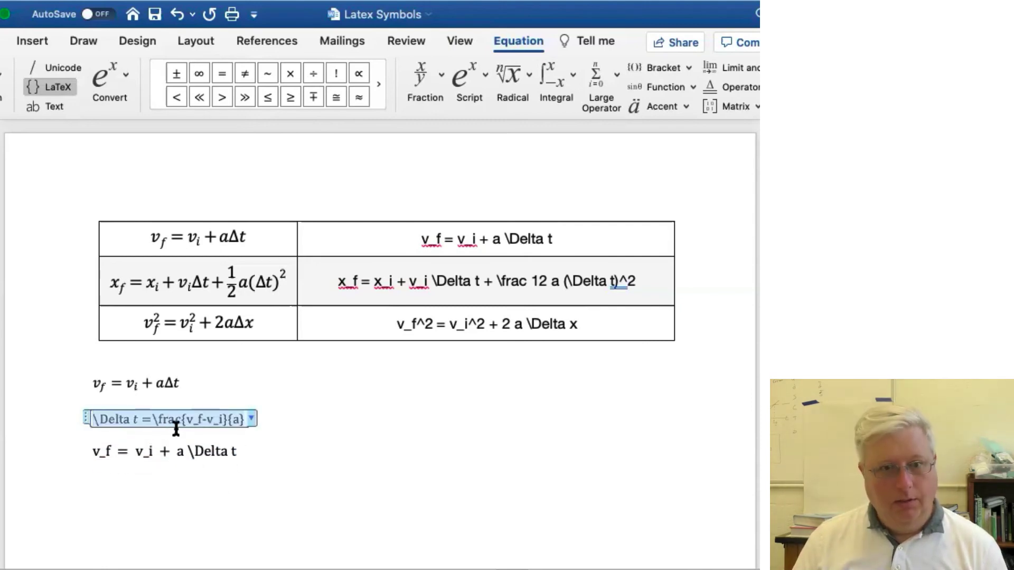
pyautogui.click(276, 447)
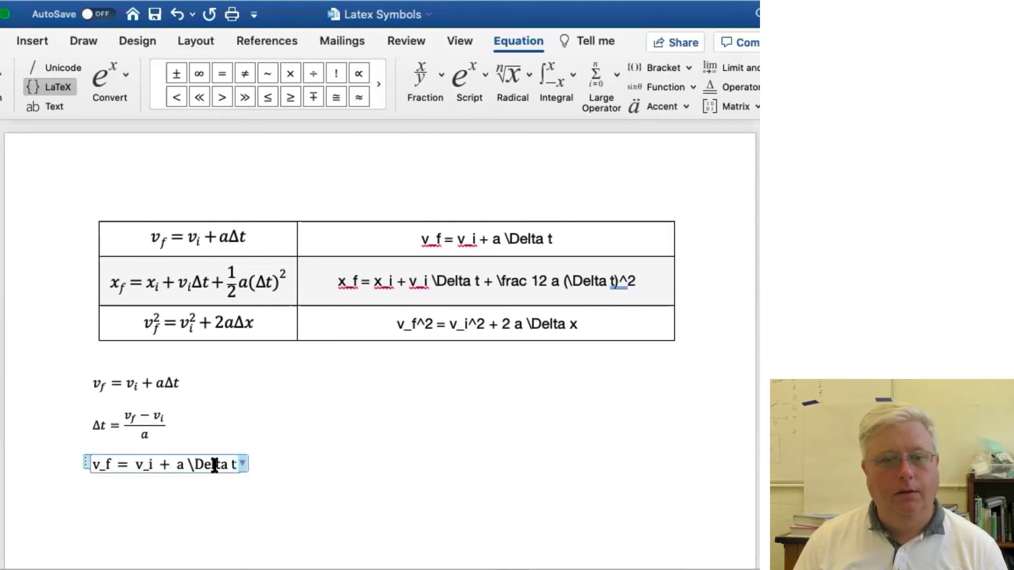
pyautogui.moveTo(215, 462); pyautogui.dragTo(50, 471)
pyautogui.write('\\Delta t =\\frac{v_f-v_i}{a}')
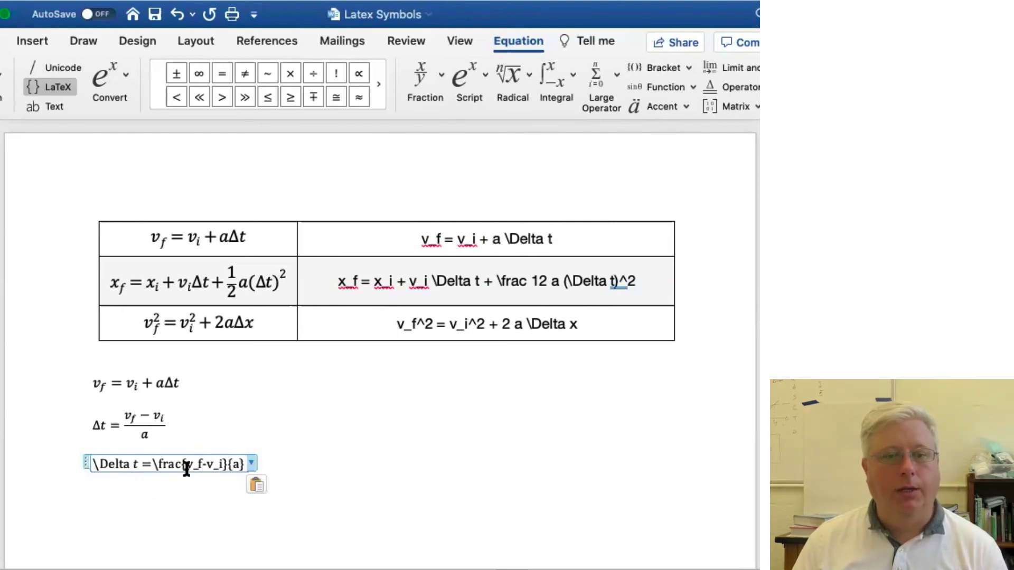
# Replace v_f in the new equation's numerator with 5 m/s, leaving a spaced minus sign after it
pyautogui.click(203, 465)
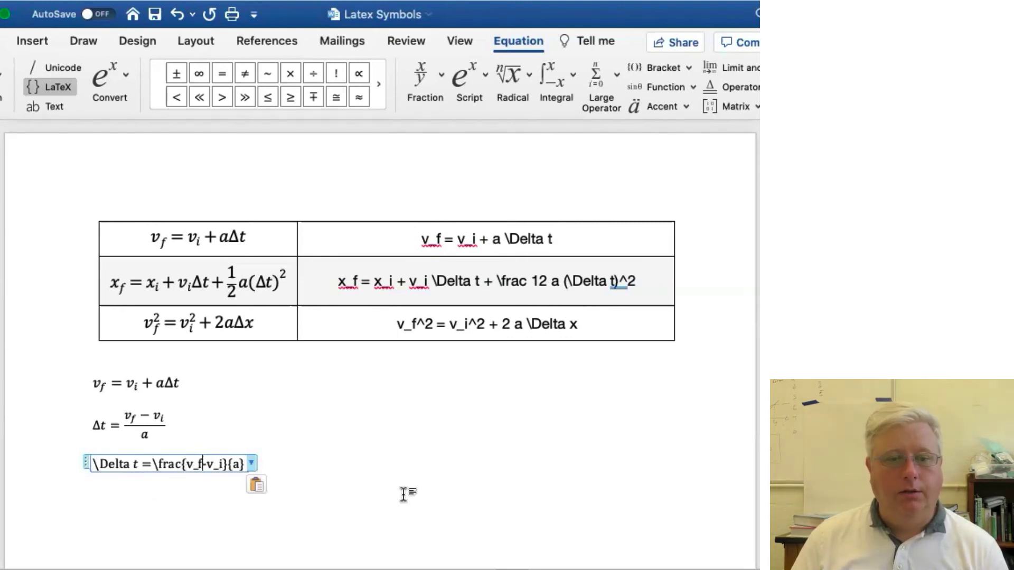
pyautogui.press('BackSpace')
pyautogui.press('BackSpace')
pyautogui.press('BackSpace')
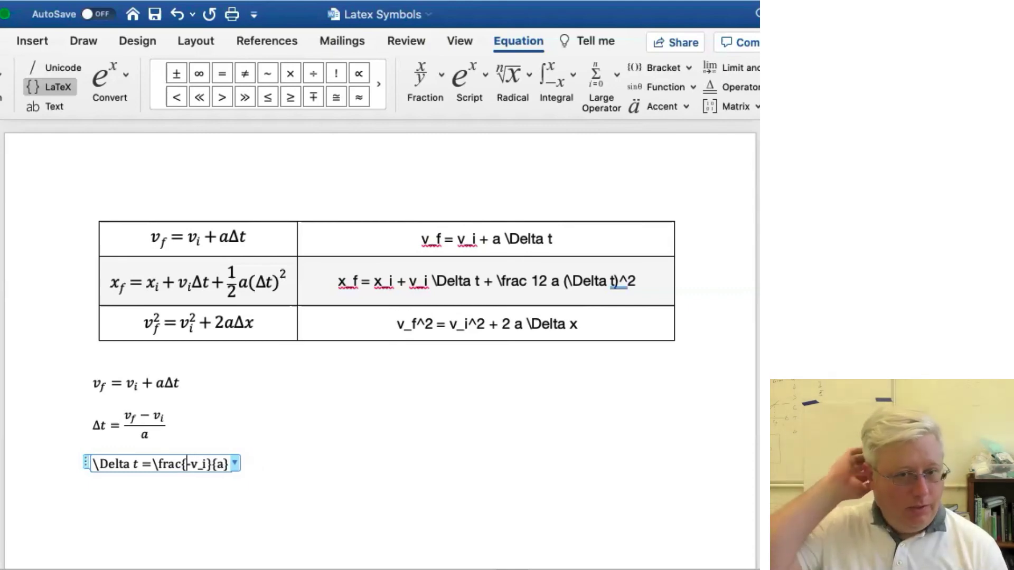
pyautogui.write('5')
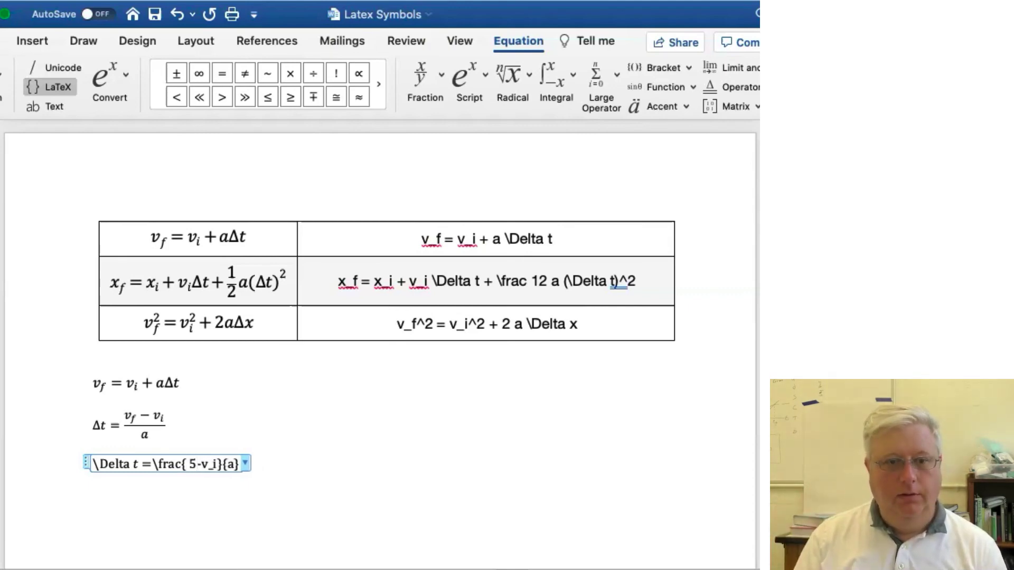
pyautogui.write(' m')
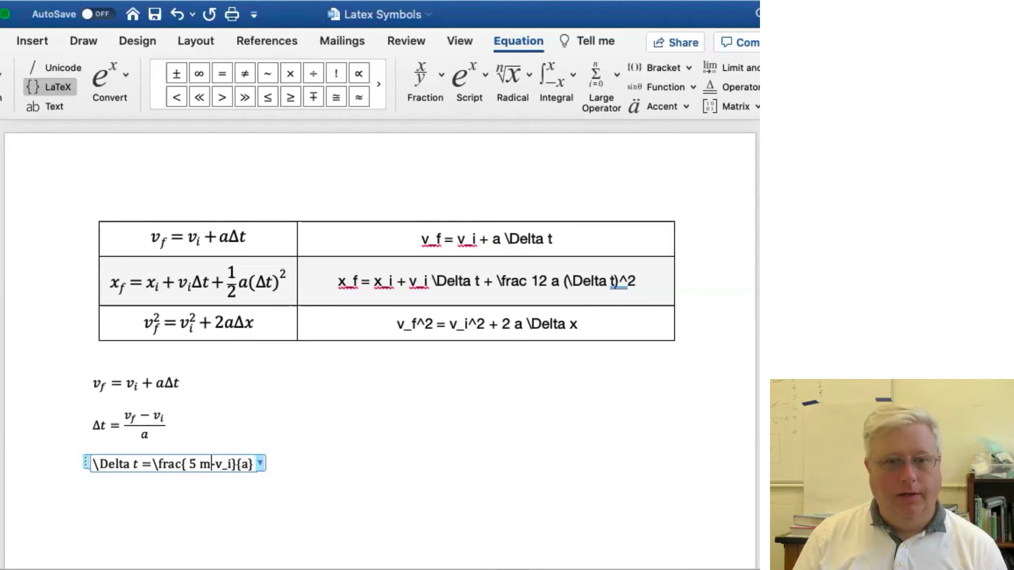
pyautogui.write('/s')
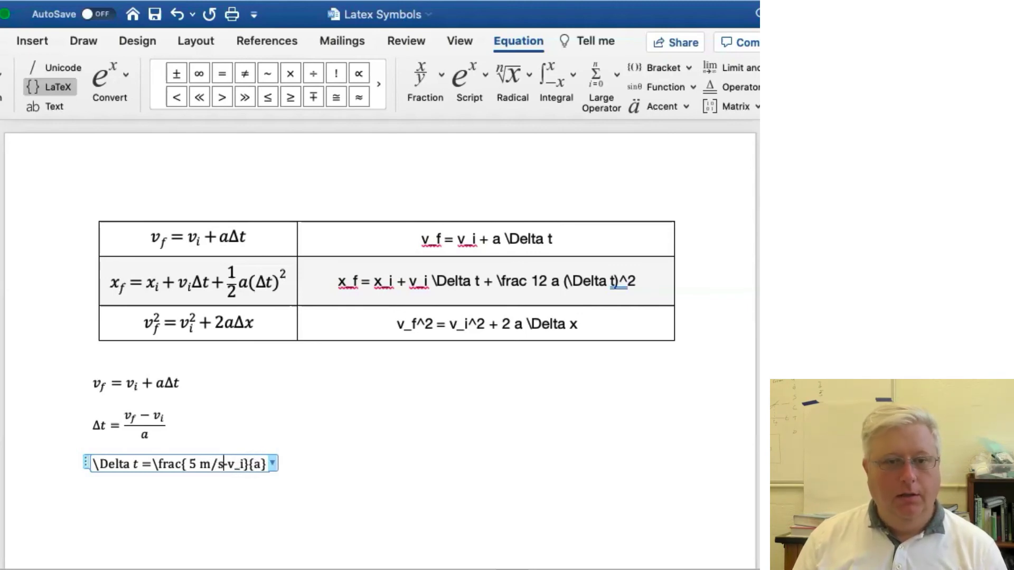
pyautogui.write(' -')
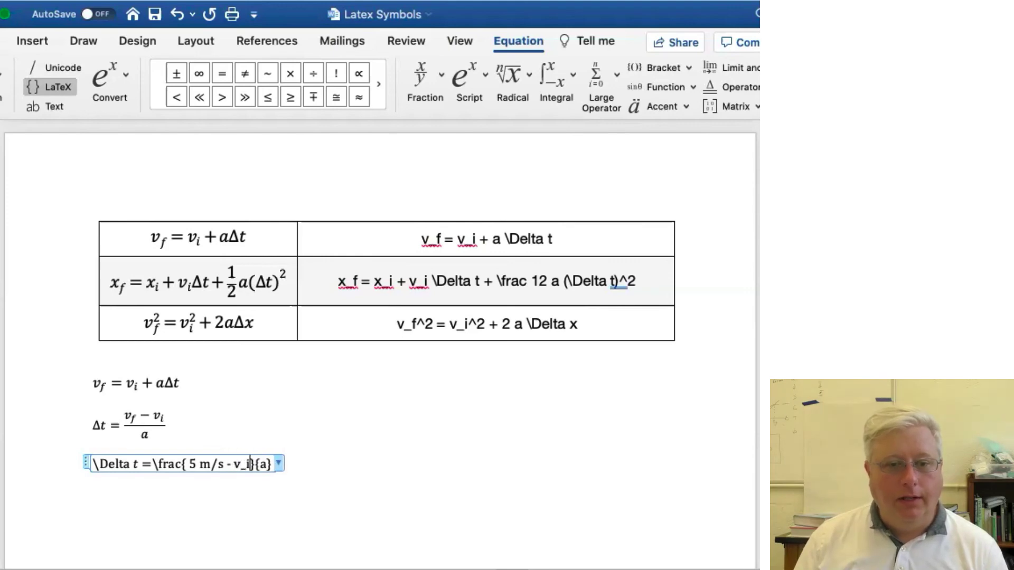
# Replace v_i in the numerator of the new equation with 0 m/s
pyautogui.press('BackSpace')
pyautogui.press('BackSpace')
pyautogui.press('BackSpace')
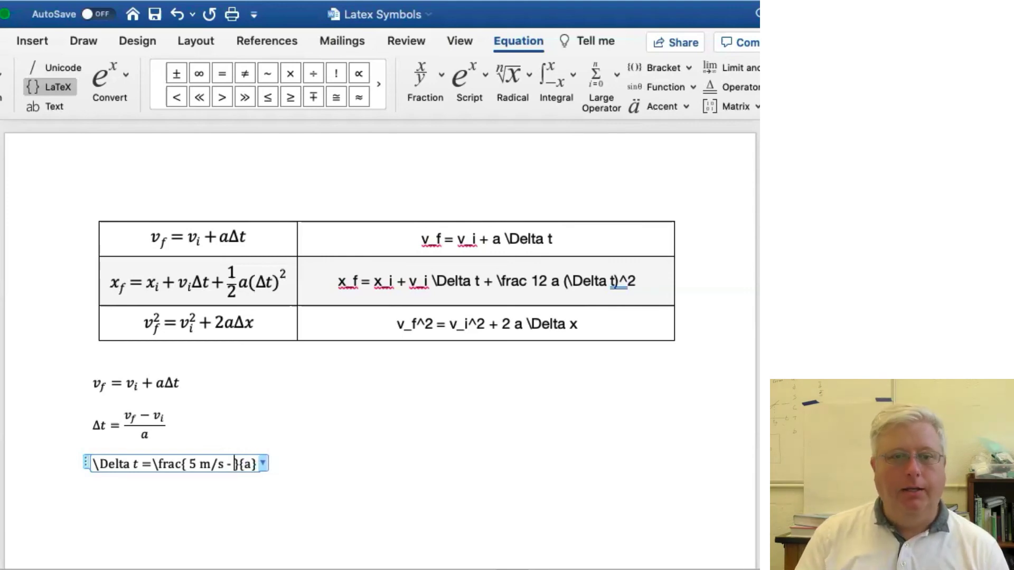
pyautogui.write('0 m')
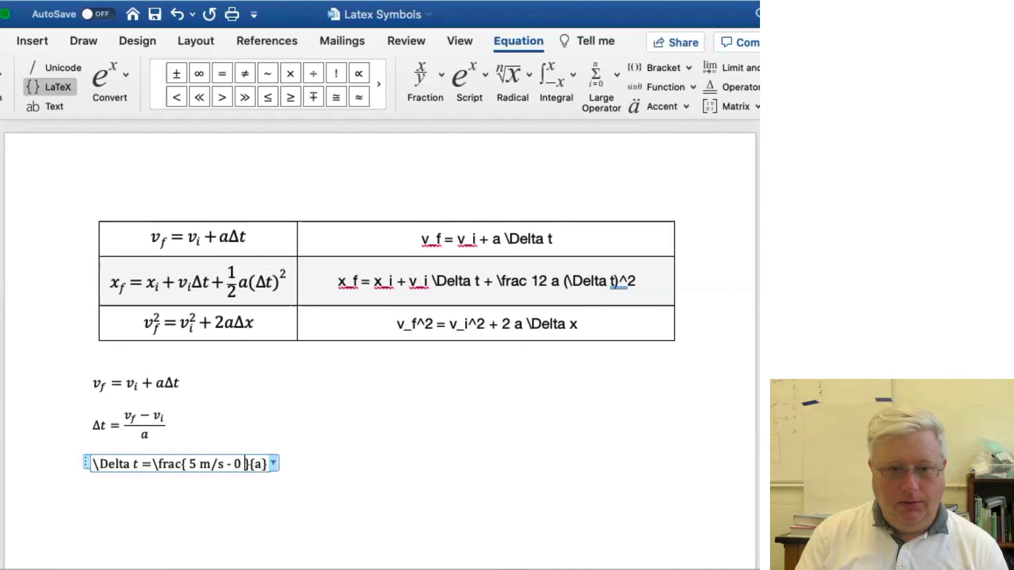
pyautogui.write('/s')
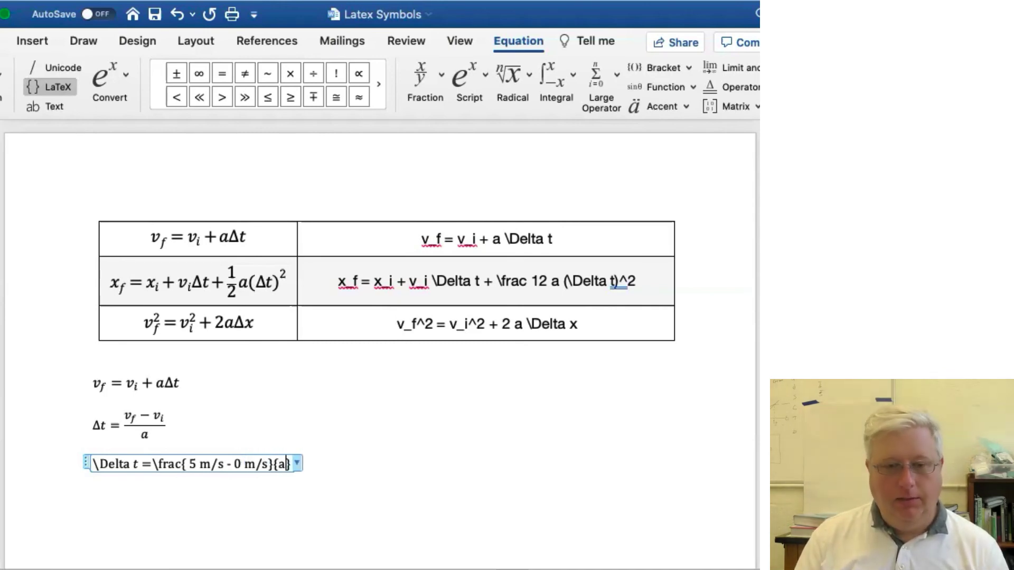
# Replace the denominator a with 4 m/s^2 and render the equation as a formatted formula
pyautogui.press('BackSpace')
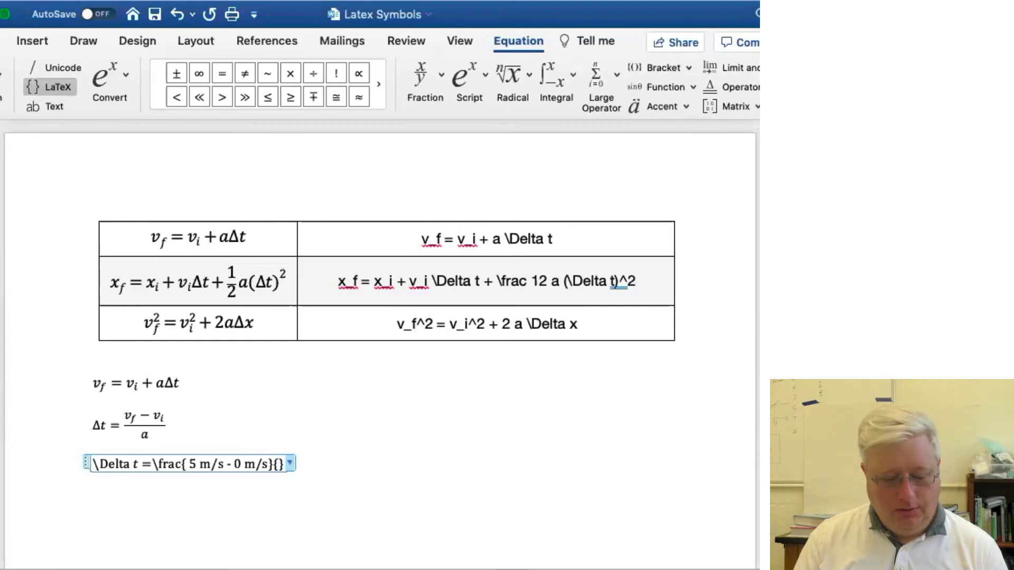
pyautogui.write('4 m/s')
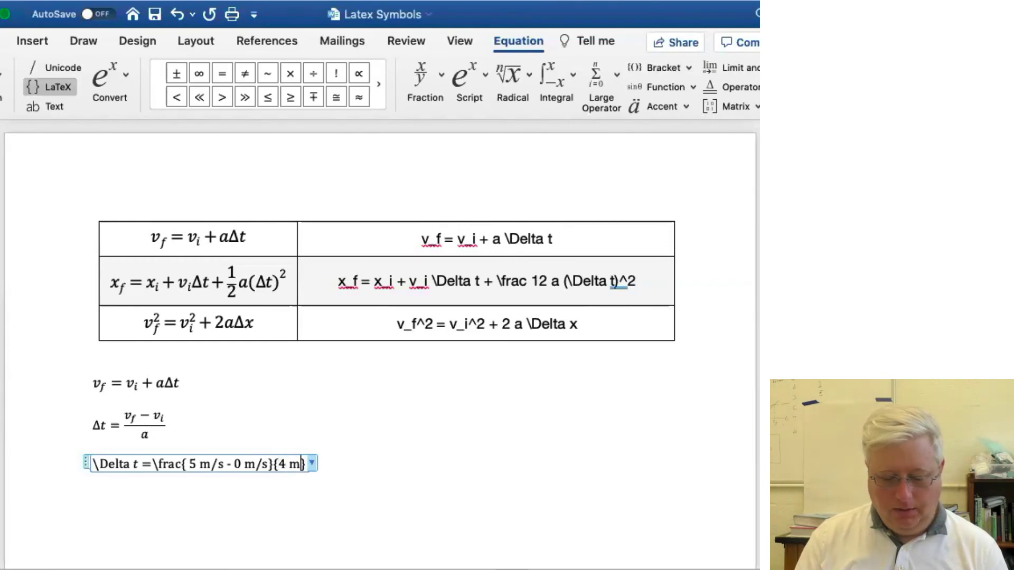
pyautogui.write('^2')
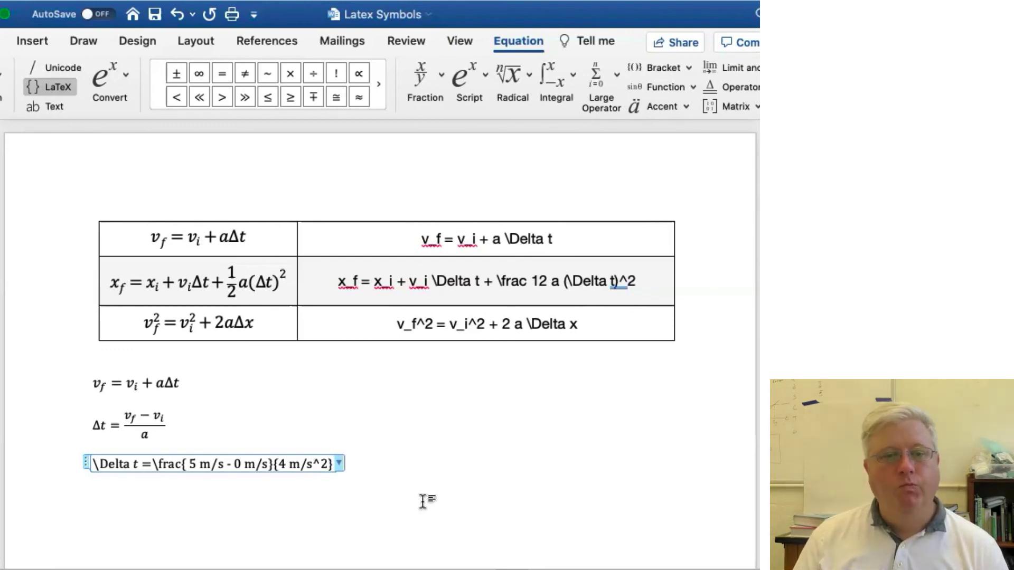
pyautogui.click(340, 464)
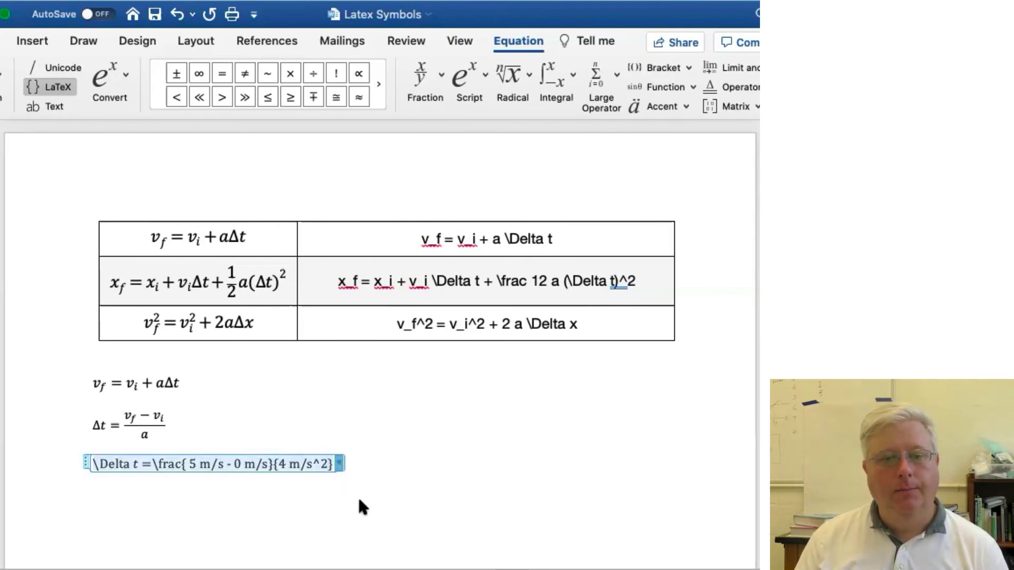
pyautogui.click(359, 500)
pyautogui.click(240, 526)
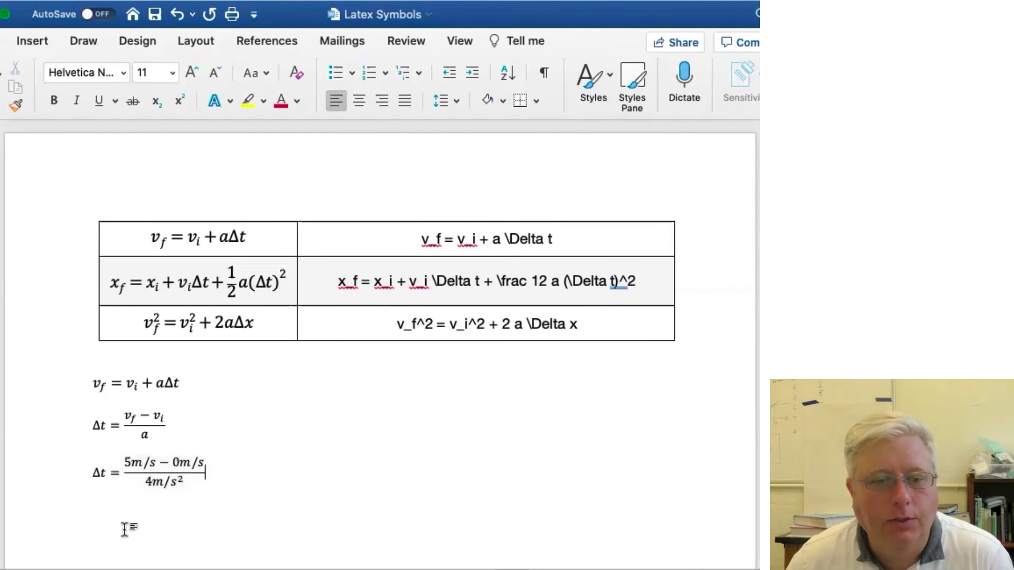
# Convert the number-substituted Δt equation back to its linear LaTeX code
pyautogui.click(143, 465)
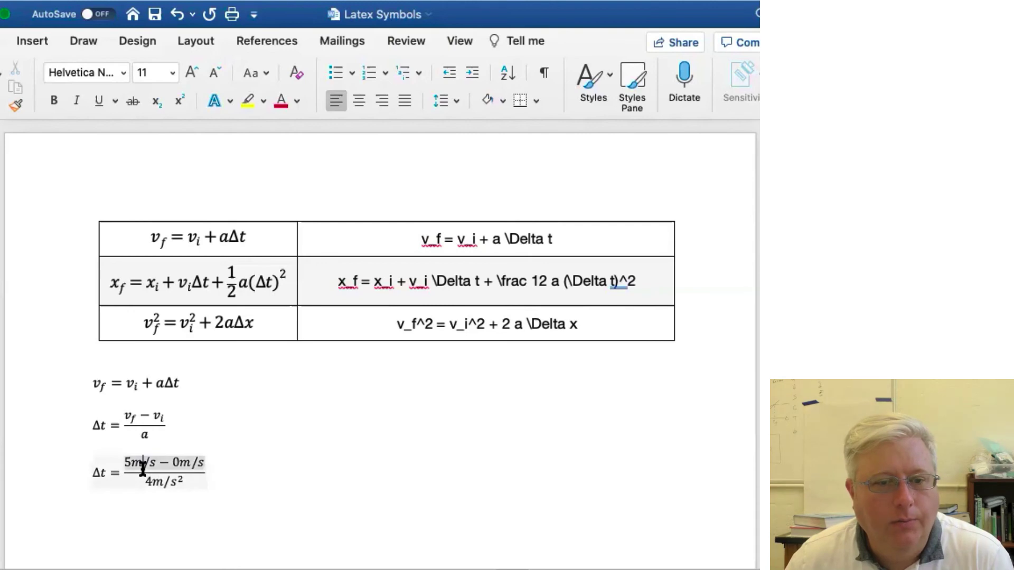
pyautogui.click(210, 469)
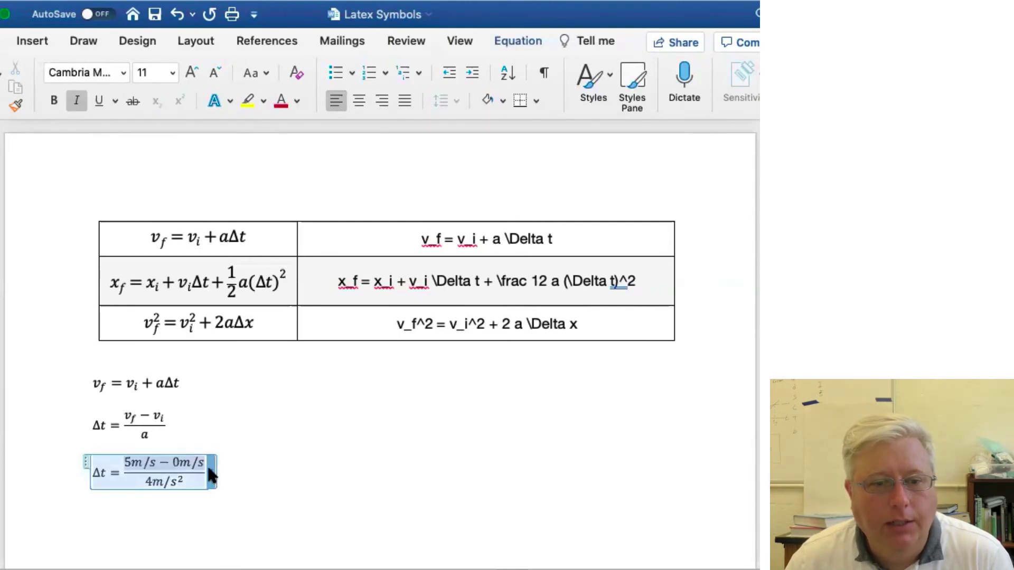
pyautogui.click(263, 523)
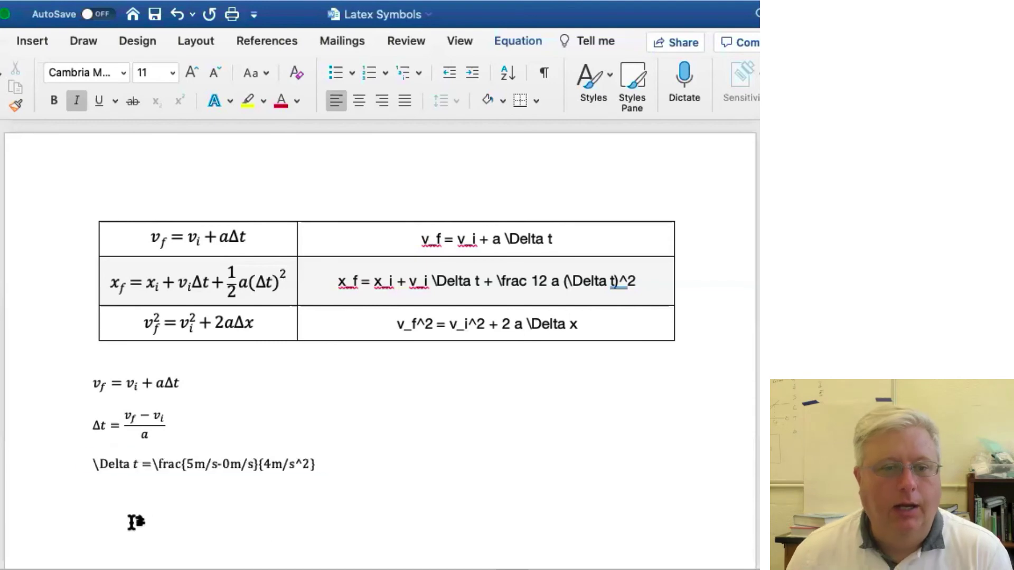
# Insert a backslash space between 5, 0 and 4 and their units in the Δt code and render it as a formatted formula
pyautogui.click(187, 469)
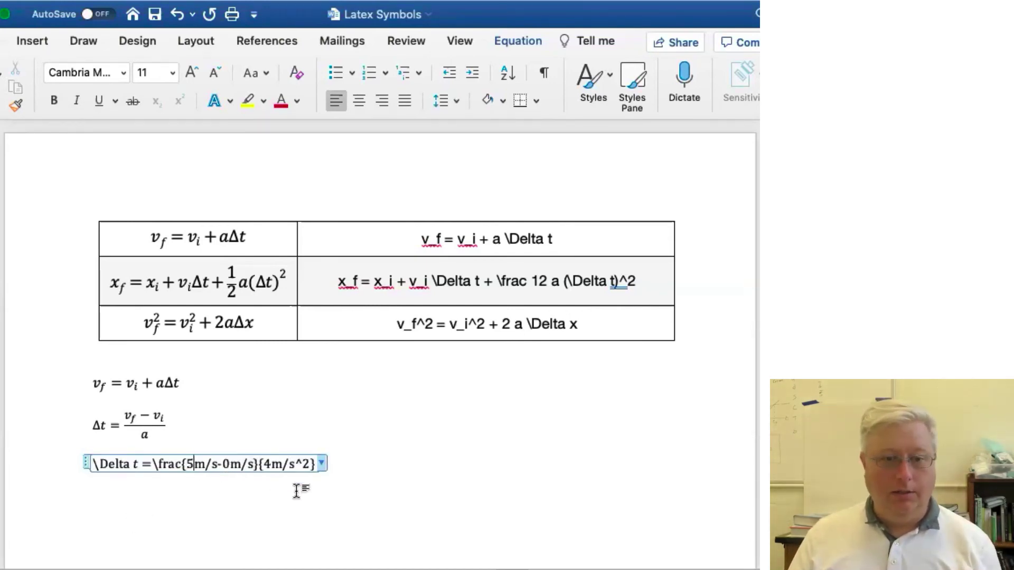
pyautogui.write('\\')
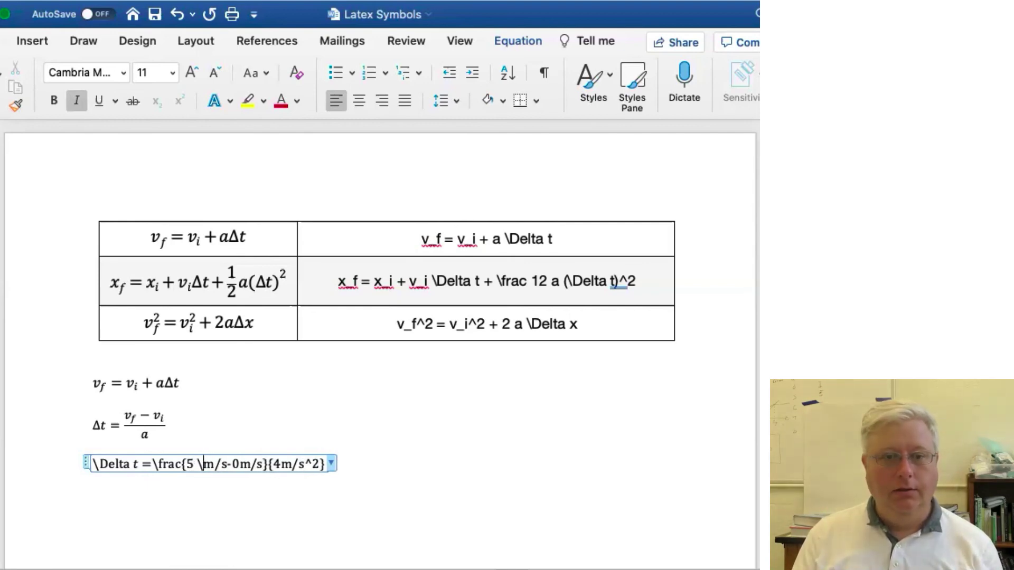
pyautogui.click(241, 464)
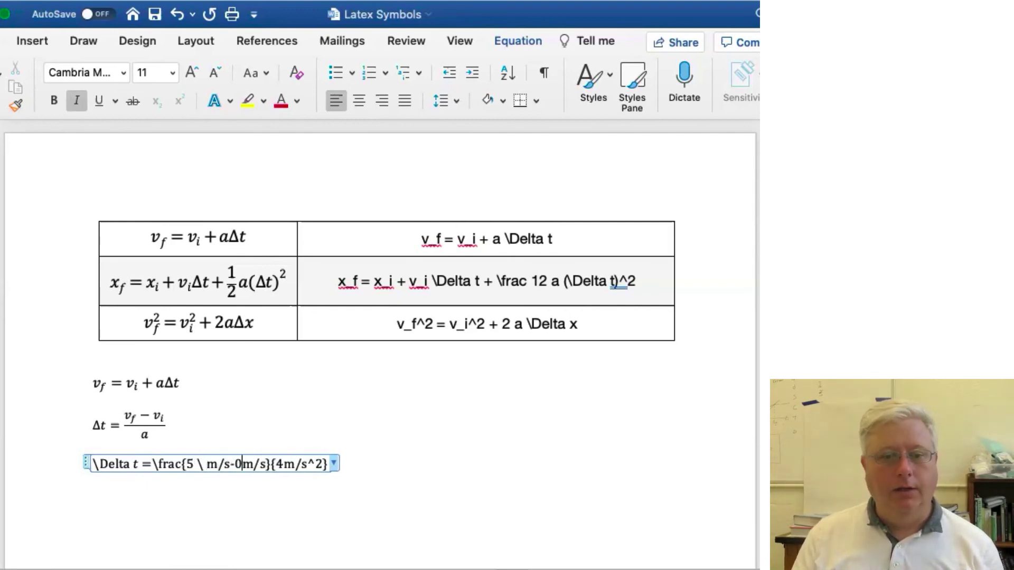
pyautogui.write('\\')
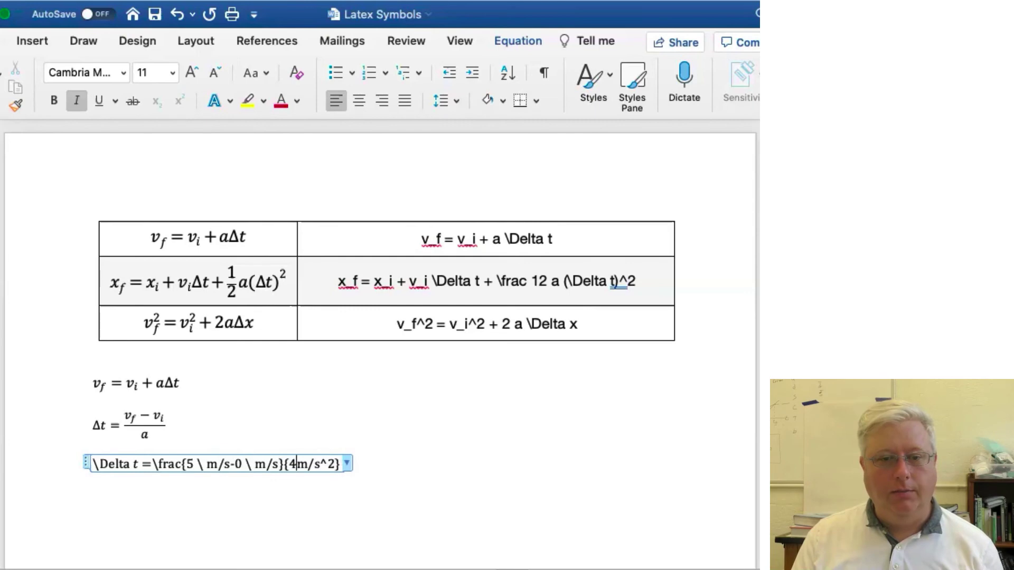
pyautogui.write(' \\')
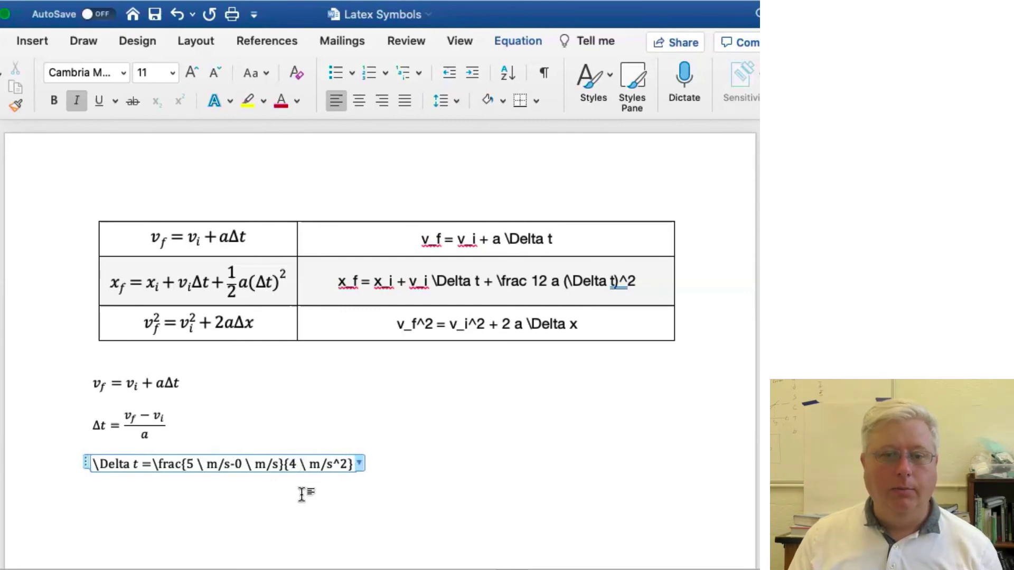
pyautogui.click(359, 464)
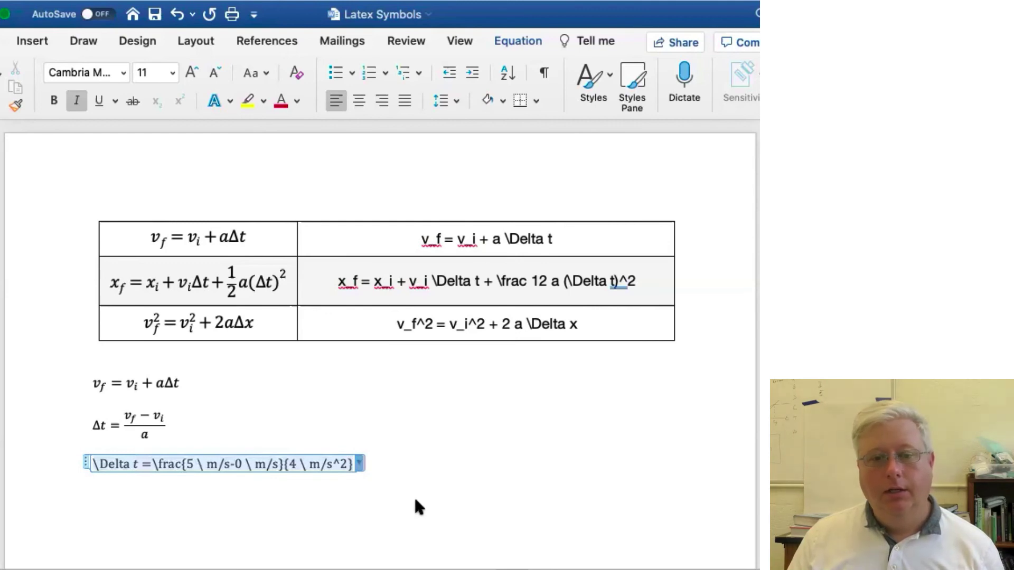
pyautogui.click(249, 511)
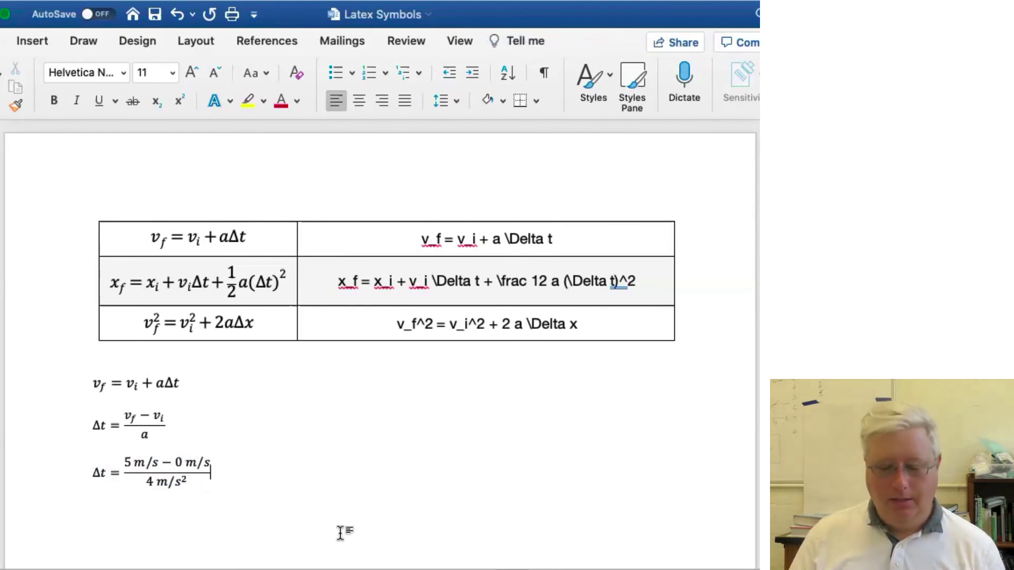
# Add a new equation below with the code \Delta t = 1.25 \ s, render it as a formatted formula, and start a new line under it
pyautogui.press('Return')
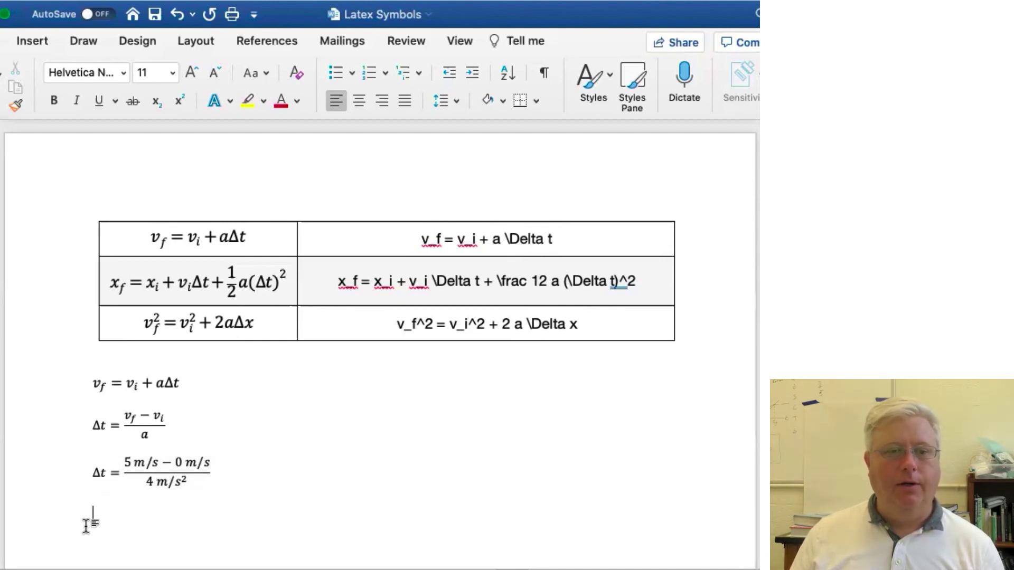
pyautogui.click(34, 41)
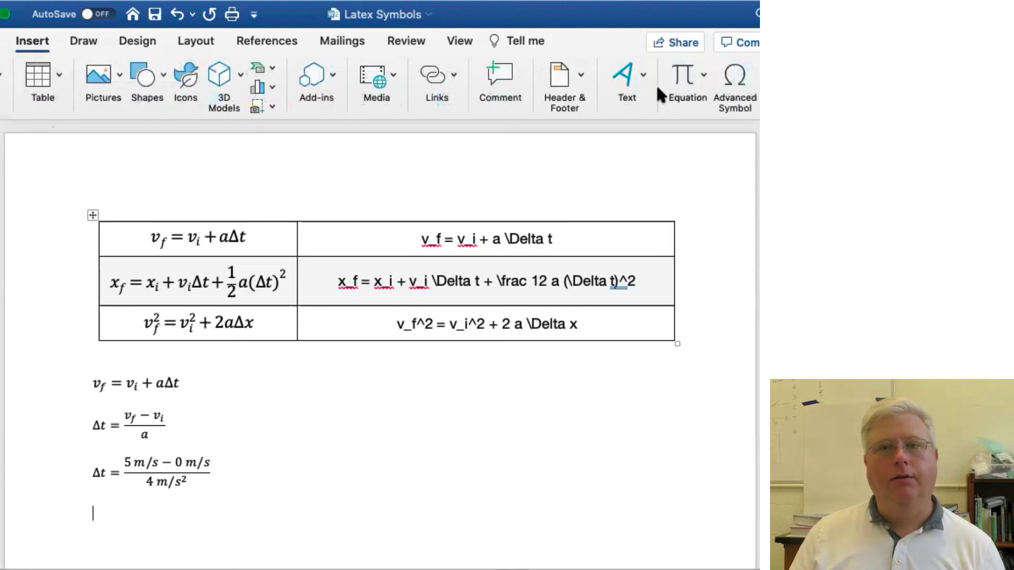
pyautogui.click(686, 73)
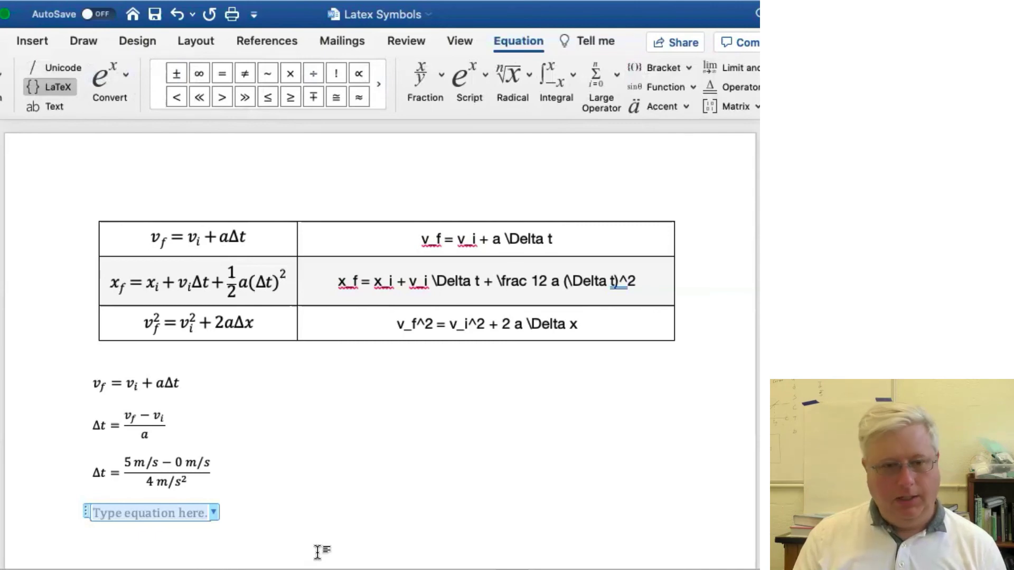
pyautogui.write('\\Delta')
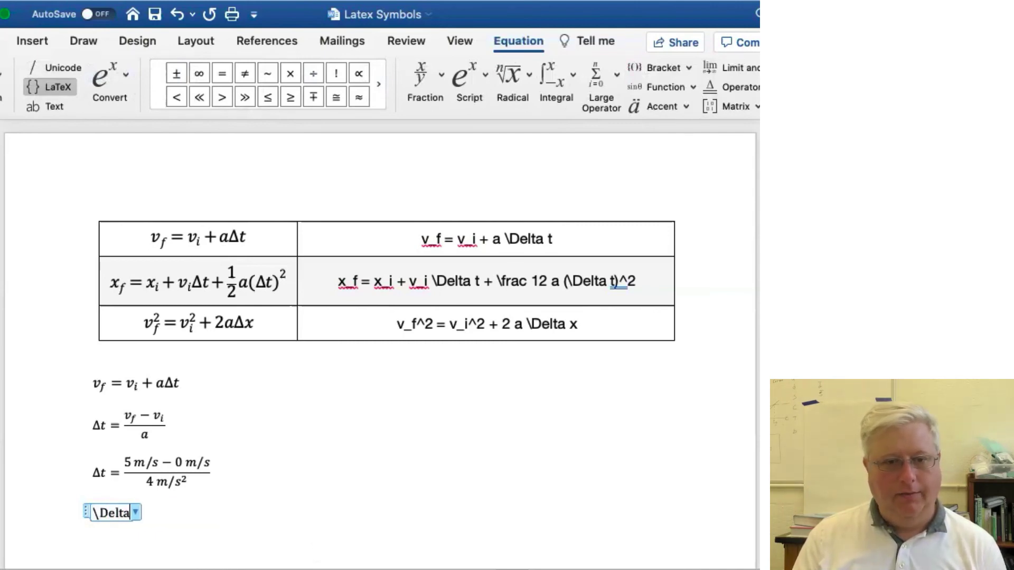
pyautogui.write(' t =')
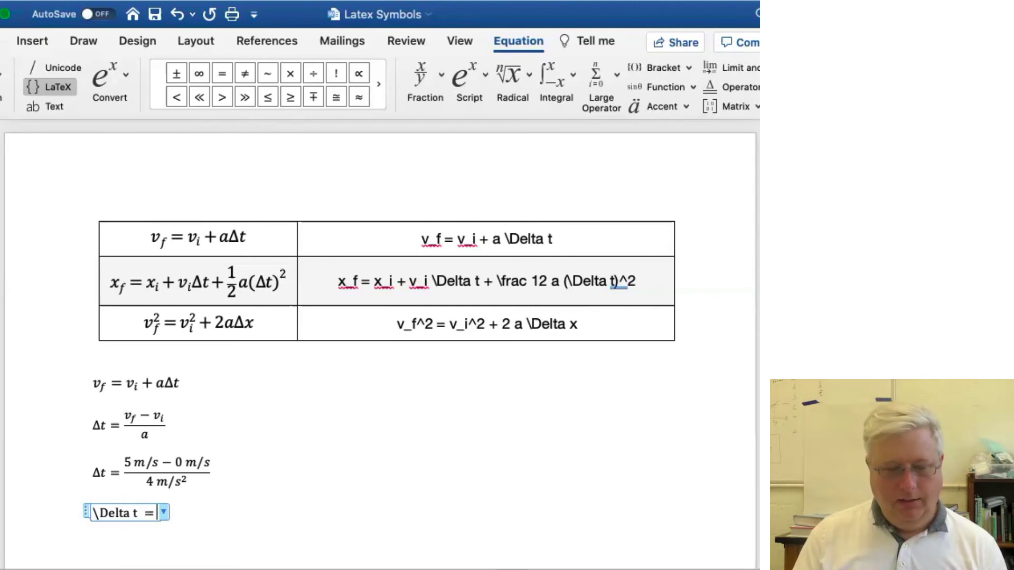
pyautogui.write(' 1.')
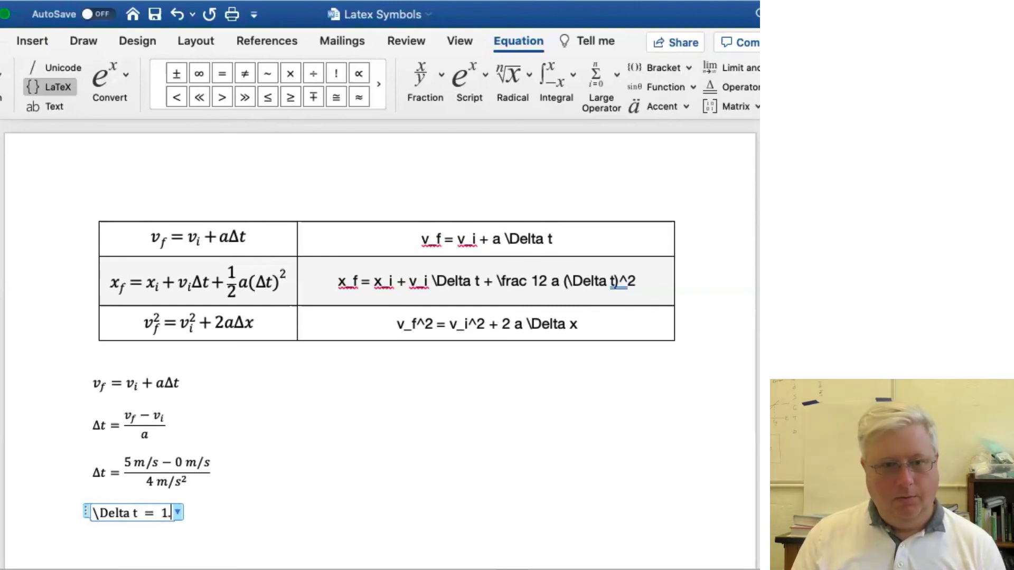
pyautogui.write('25')
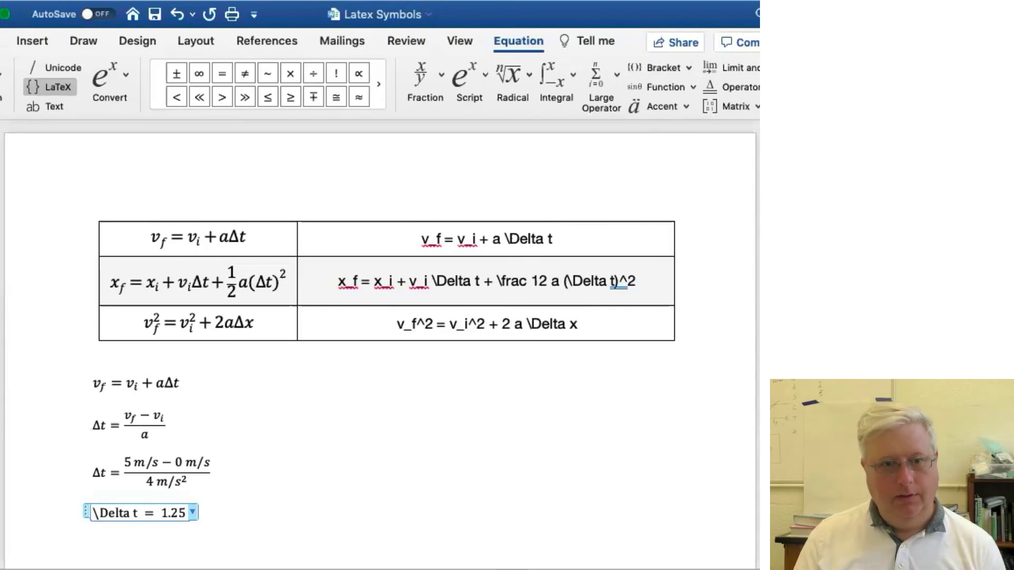
pyautogui.write(' \\ s')
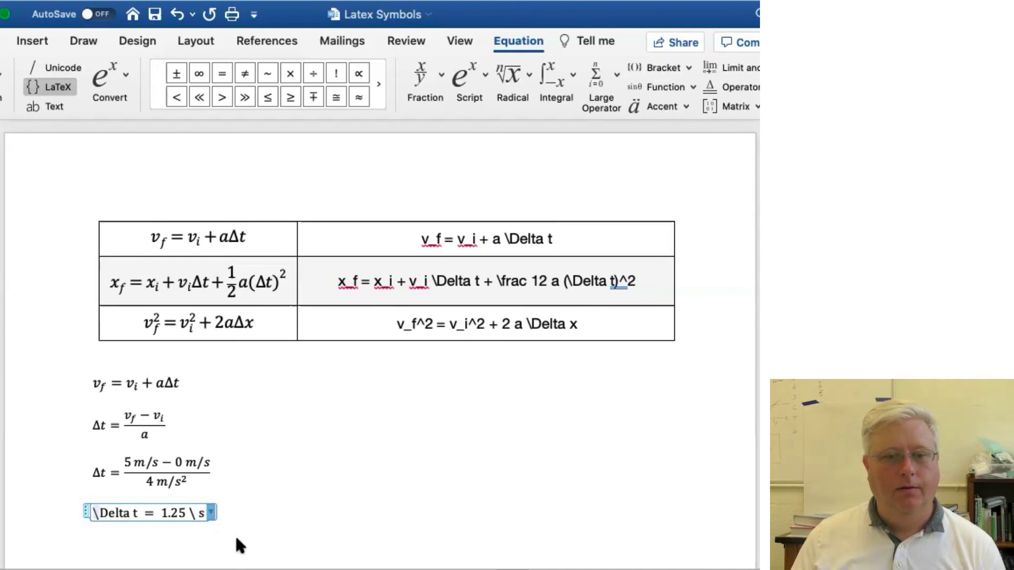
pyautogui.click(276, 534)
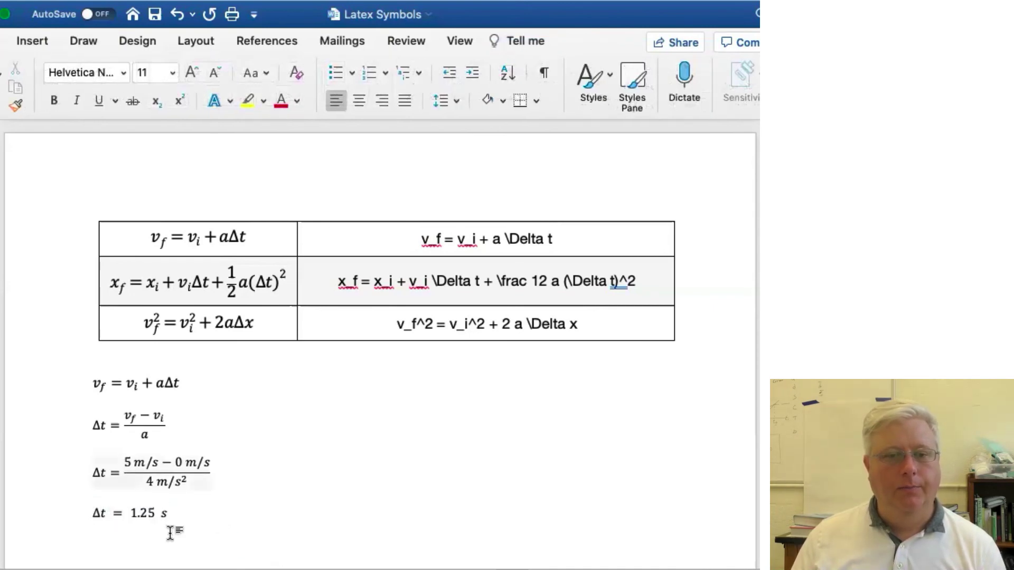
pyautogui.click(136, 536)
pyautogui.click(197, 518)
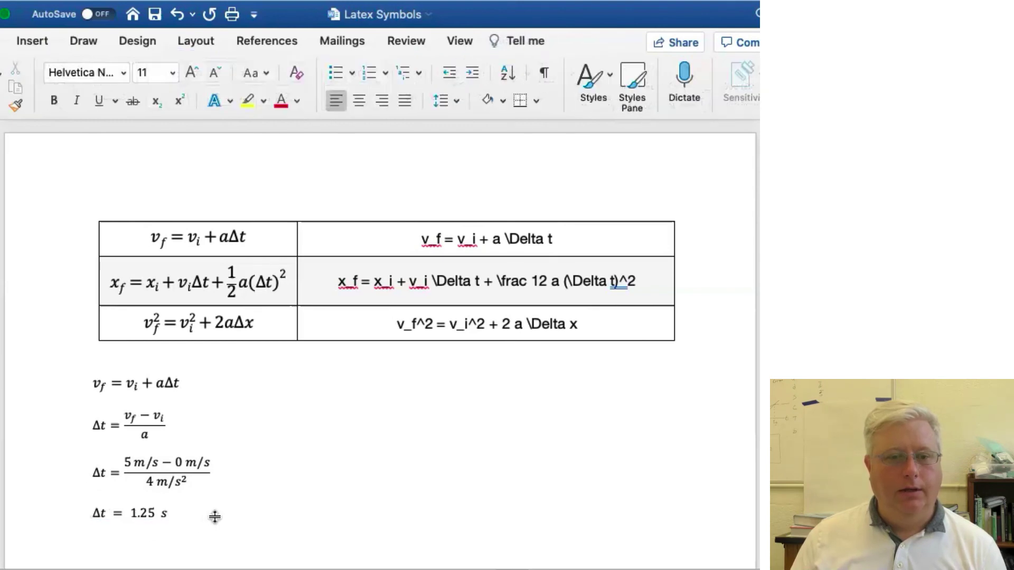
pyautogui.press('Return')
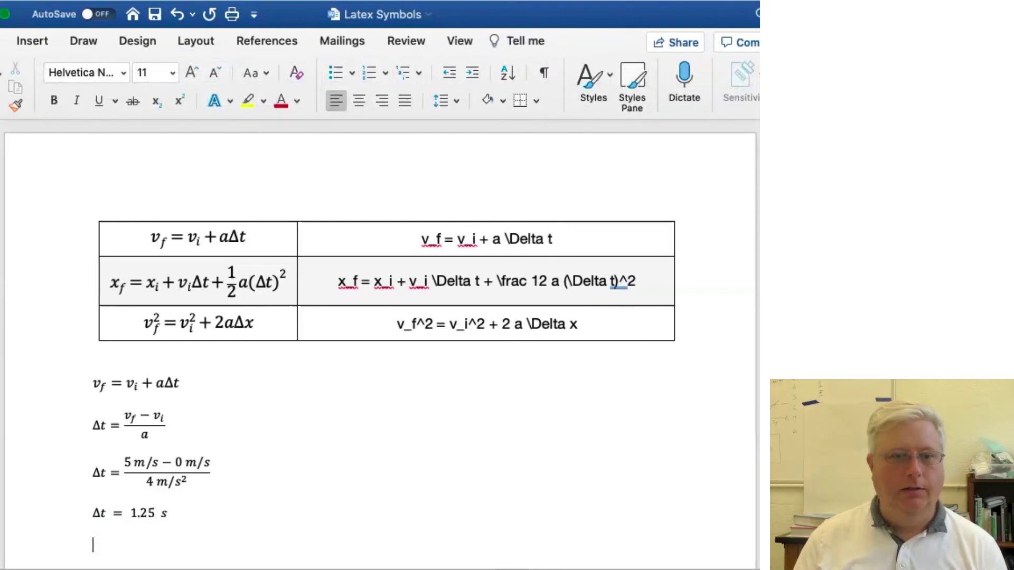
pyautogui.scroll(-2, 166, 458)
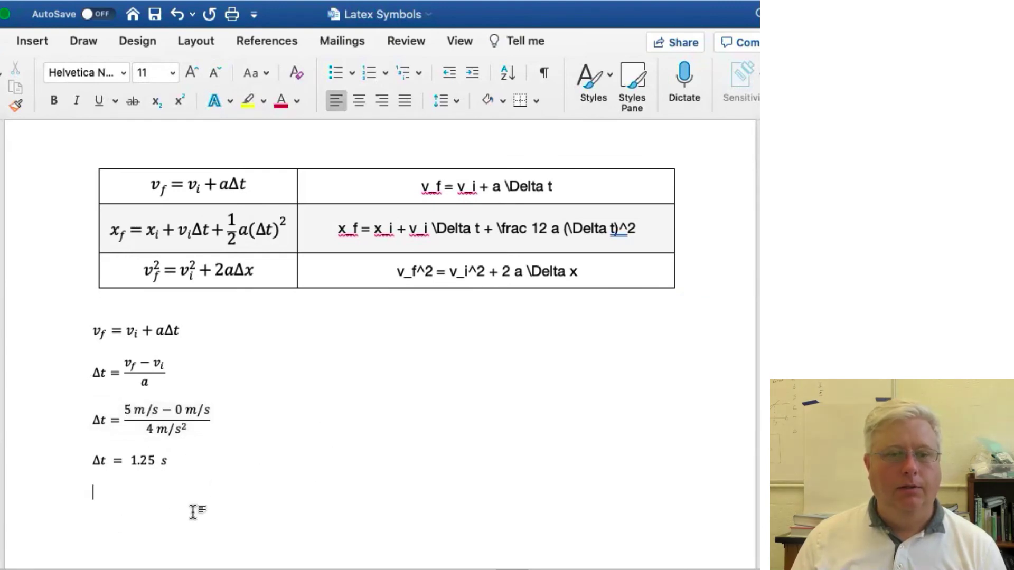
pyautogui.click(144, 409)
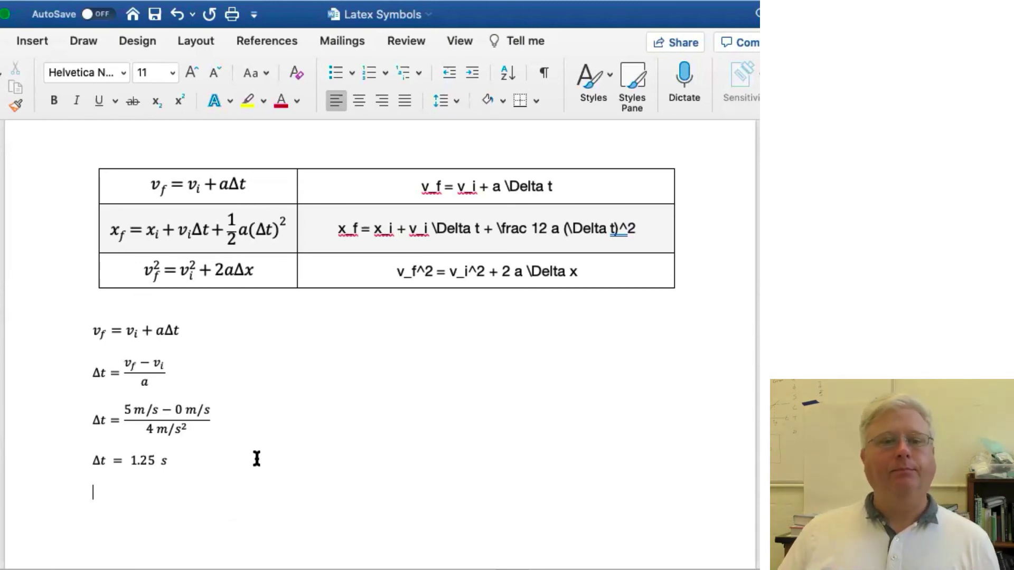
pyautogui.scroll(-1, 257, 459)
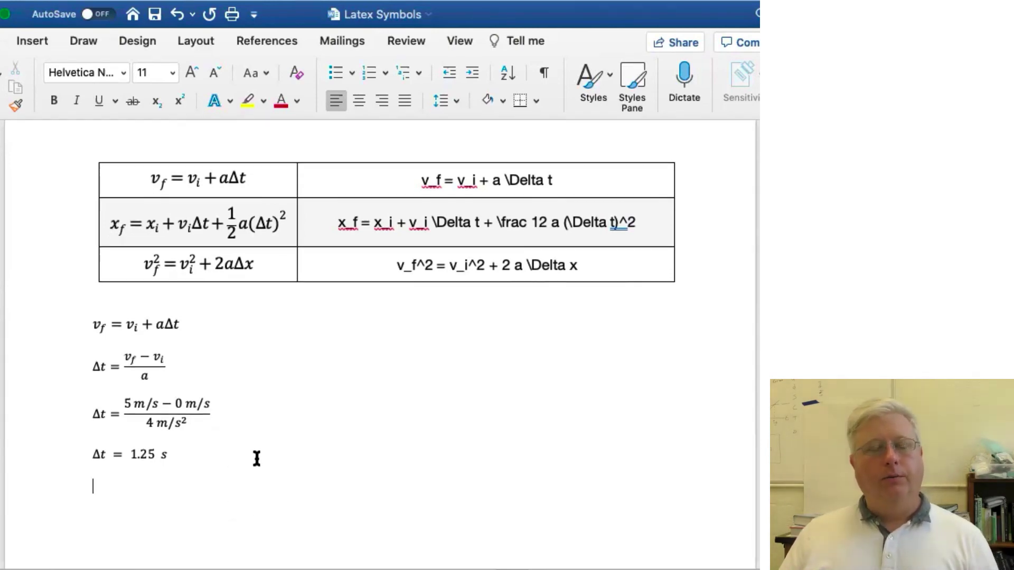